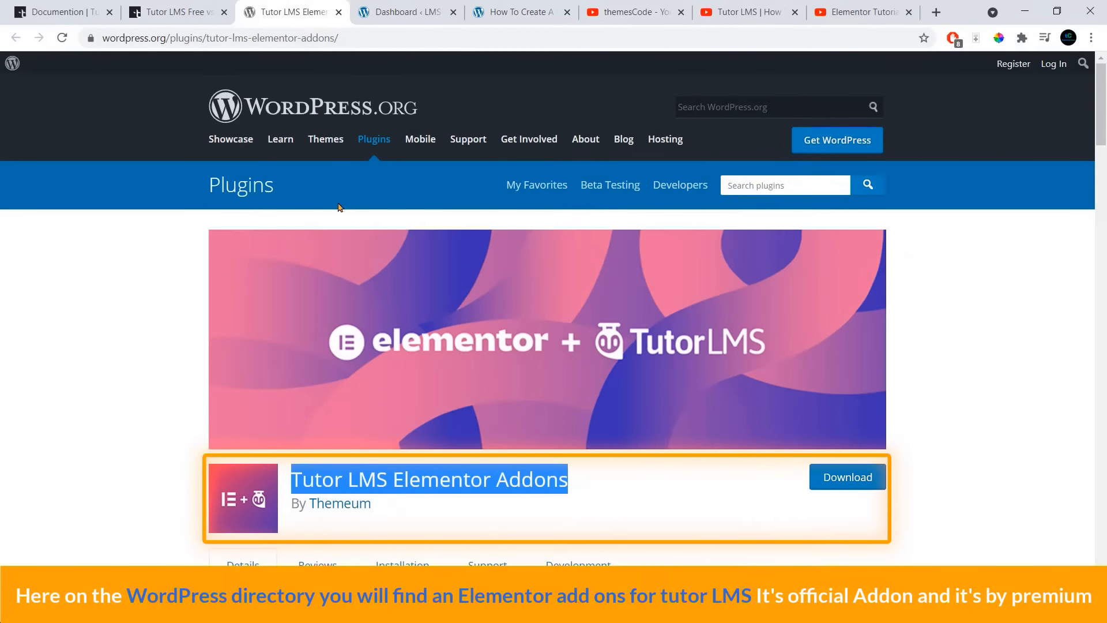
Step: Copy the plugin name "Tutor LMS Elementor Addons" from its WordPress.org page and switch to the WordPress dashboard
{"action": "left_click", "coordinate": [338, 222]}
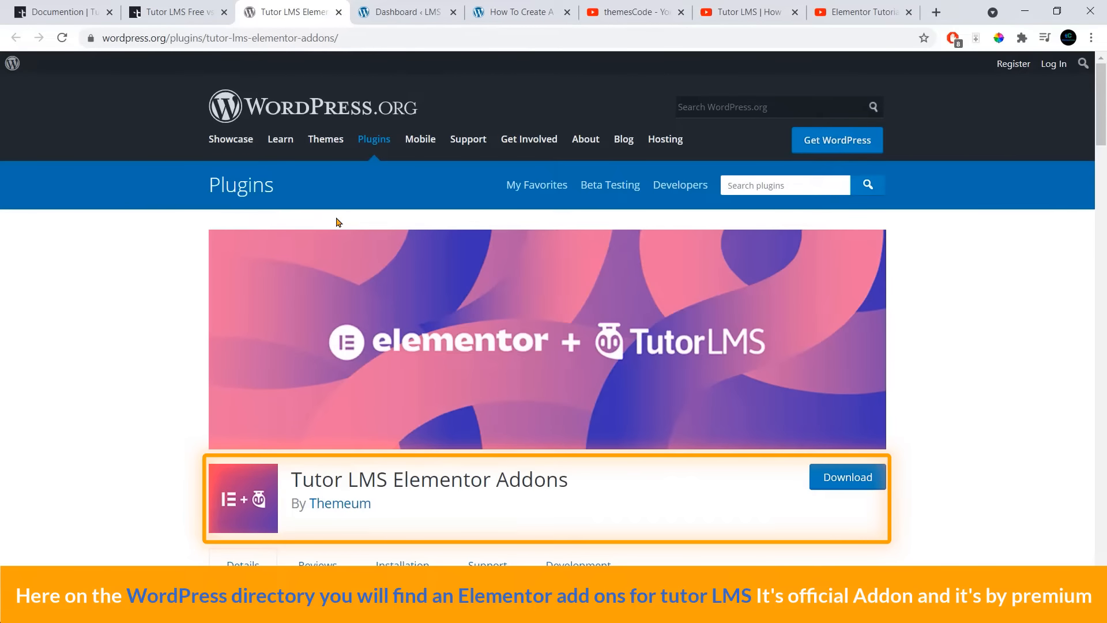
{"action": "scroll", "coordinate": [338, 222], "scroll_direction": "down", "scroll_amount": 2}
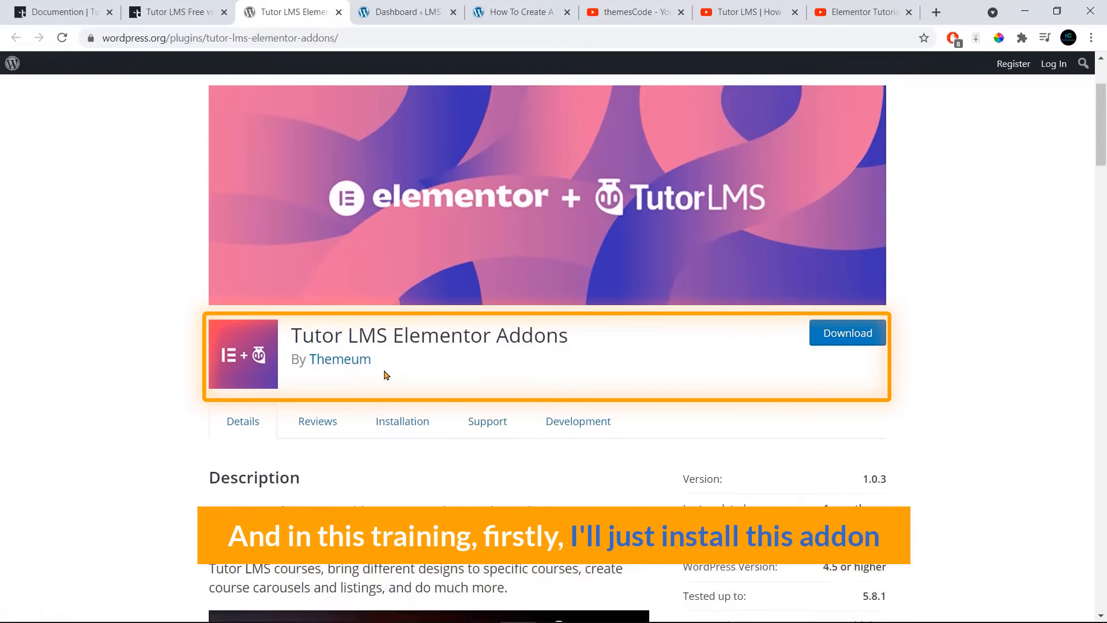
{"action": "scroll", "coordinate": [402, 377], "scroll_direction": "up", "scroll_amount": 2}
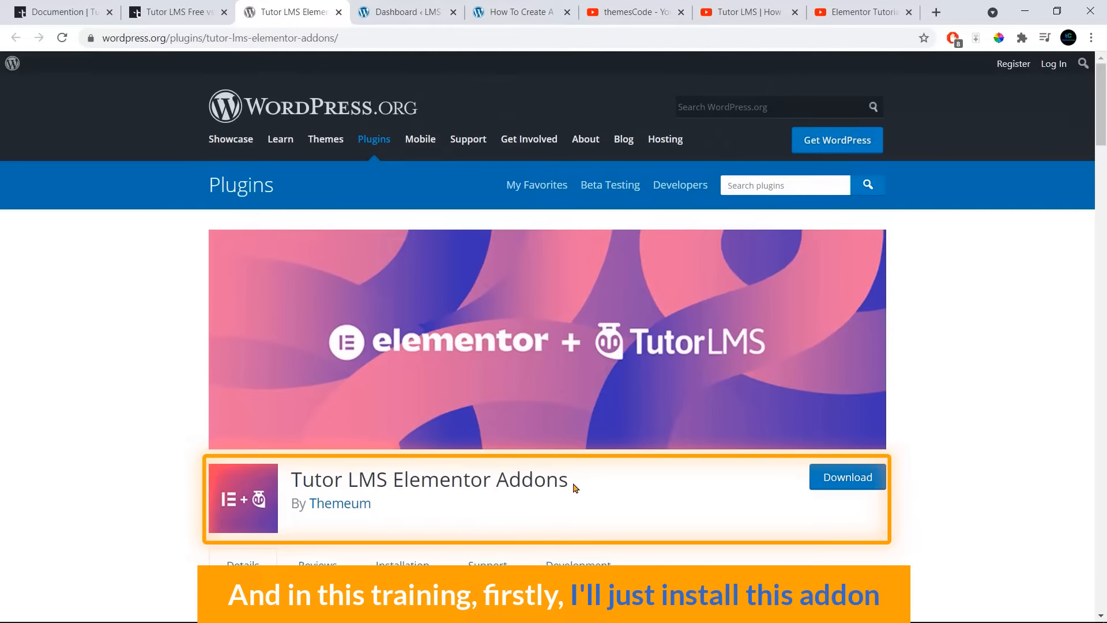
{"action": "left_click_drag", "start_coordinate": [568, 483], "coordinate": [291, 479]}
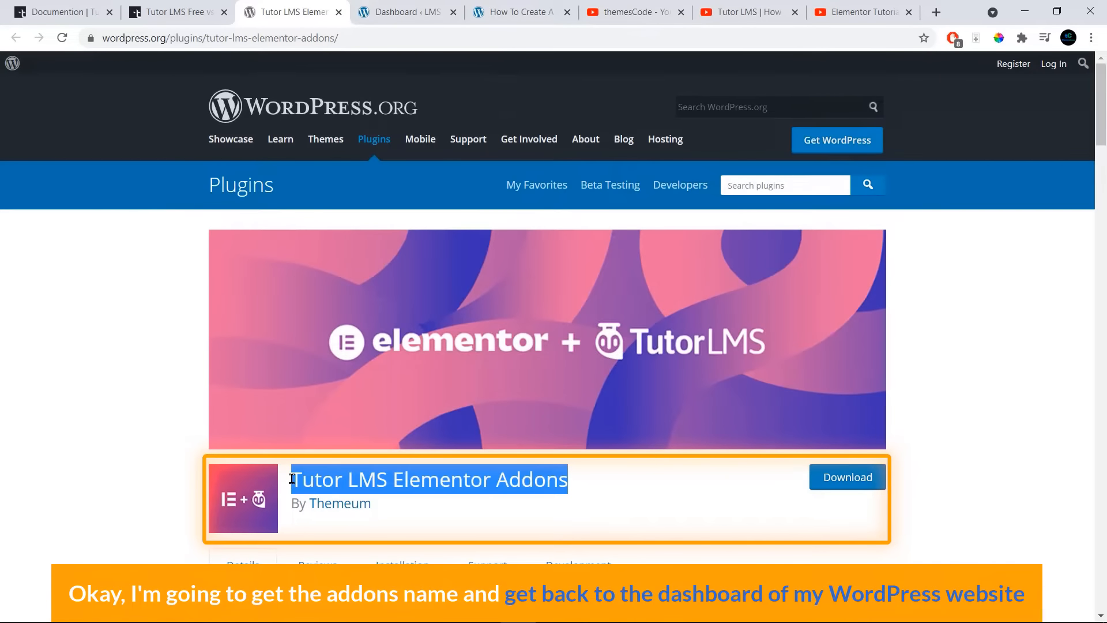
{"action": "right_click", "coordinate": [294, 480]}
{"action": "left_click", "coordinate": [320, 492]}
{"action": "left_click", "coordinate": [424, 12]}
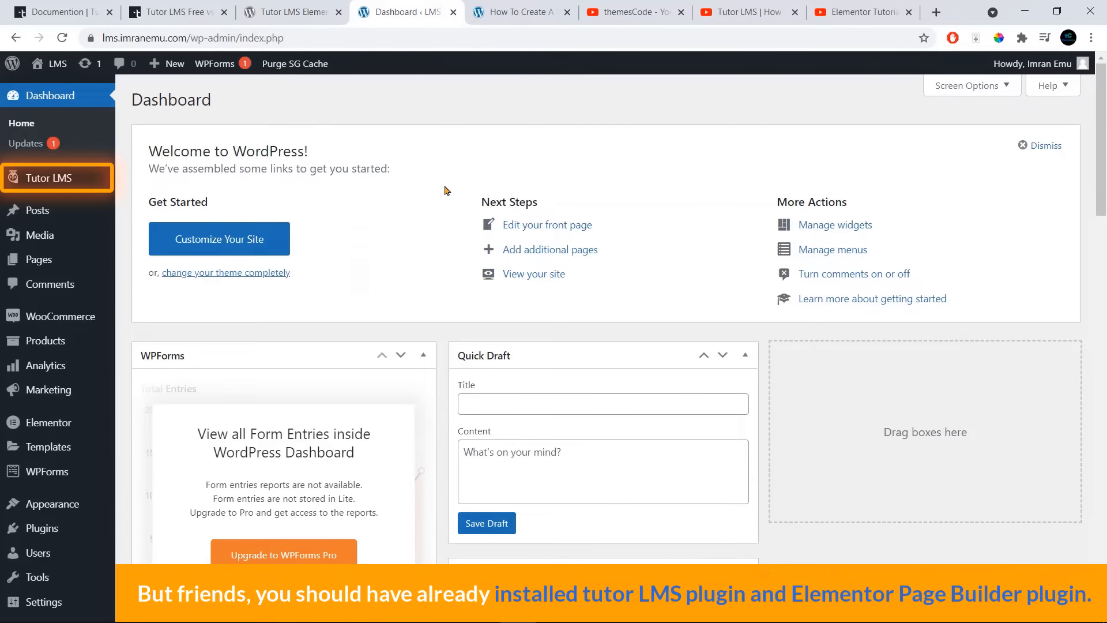
{"action": "mouse_move", "coordinate": [61, 181]}
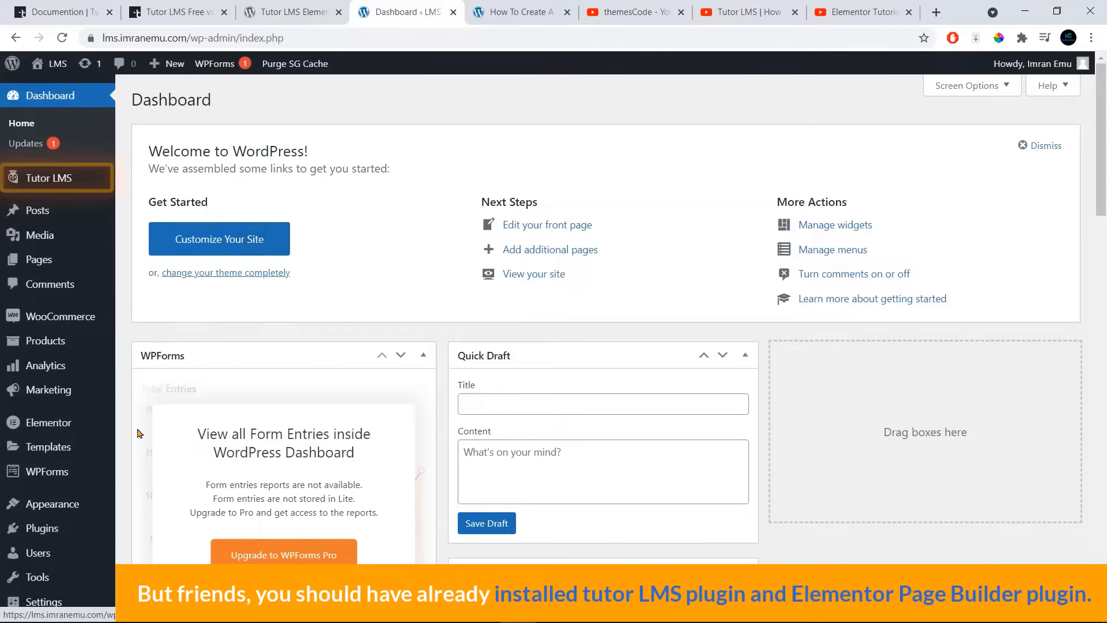
{"action": "mouse_move", "coordinate": [62, 432]}
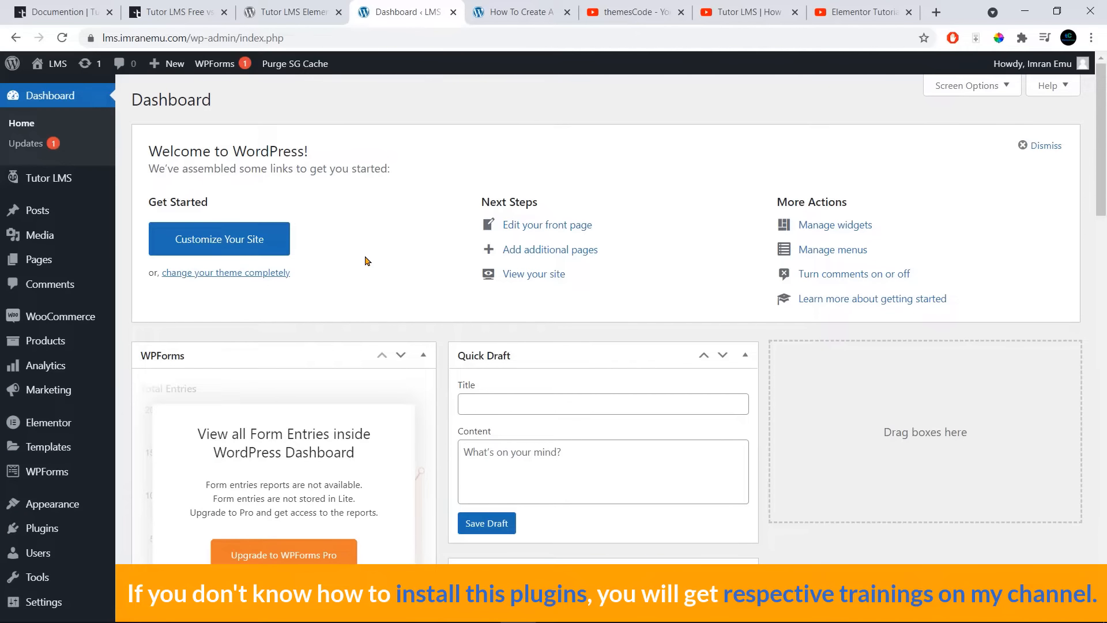
Step: Look through the themesCode channel's uploads on YouTube and the opened Tutor LMS and Elementor tutorial videos
{"action": "left_click", "coordinate": [638, 12]}
{"action": "scroll", "coordinate": [609, 111], "scroll_direction": "up", "scroll_amount": 14}
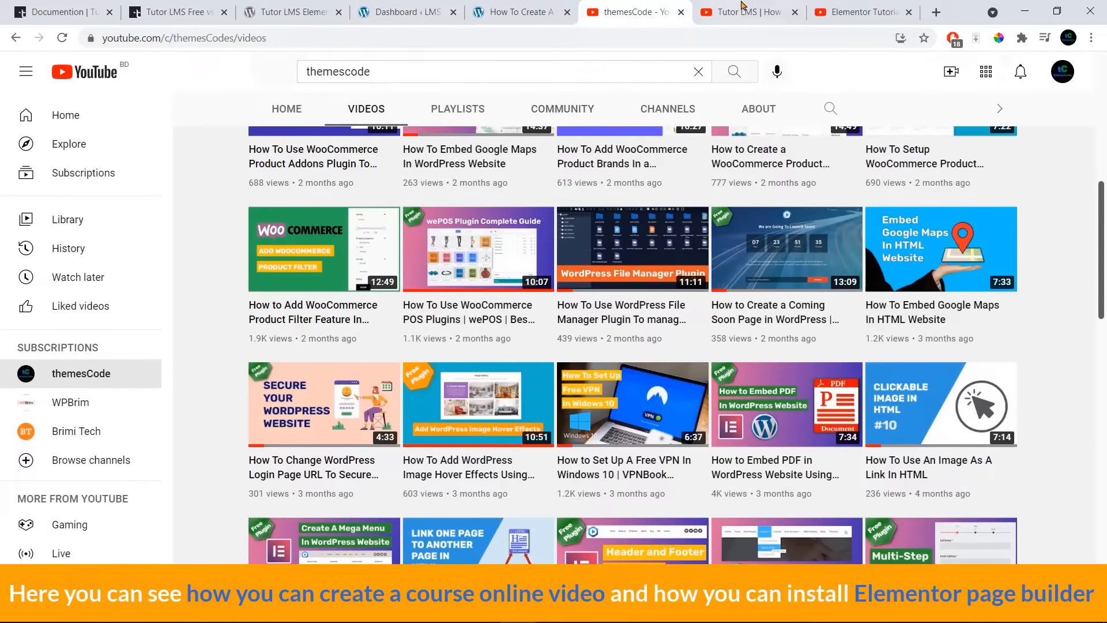
{"action": "left_click", "coordinate": [744, 8]}
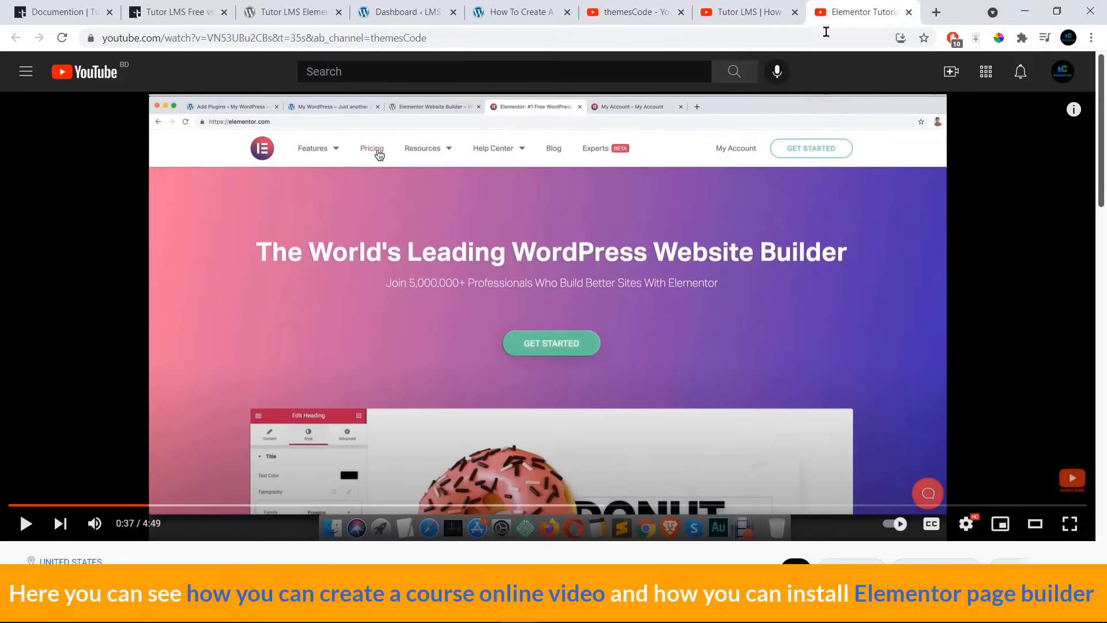
{"action": "left_click", "coordinate": [841, 14]}
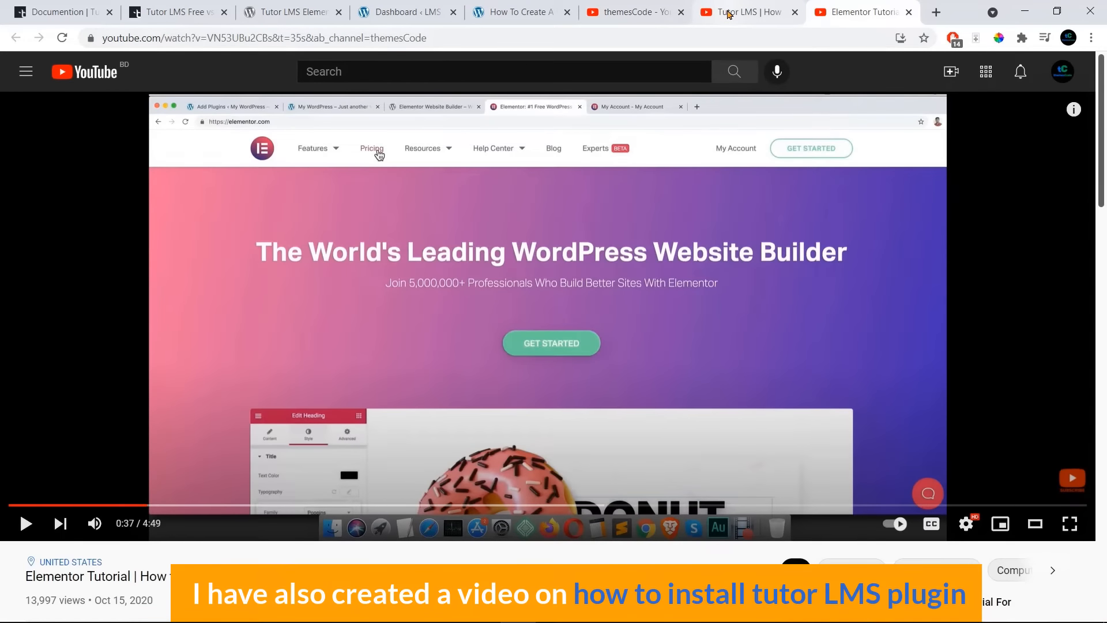
{"action": "left_click", "coordinate": [635, 12]}
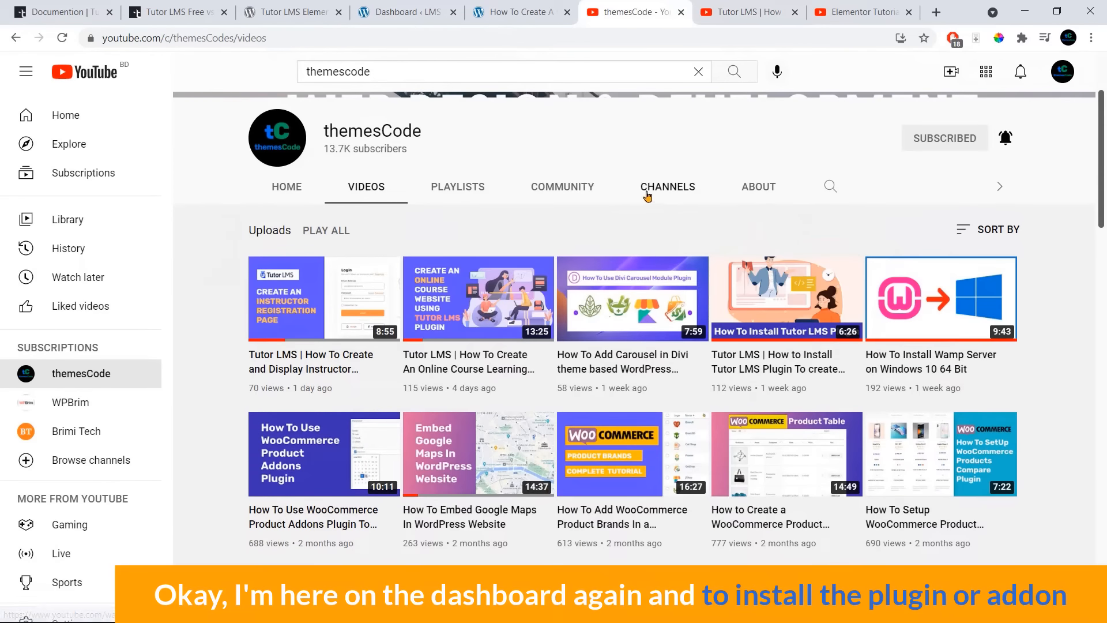
Step: Return to the WordPress dashboard and search the plugins available to add for "Tutor LMS Elementor Addons"
{"action": "left_click", "coordinate": [424, 7]}
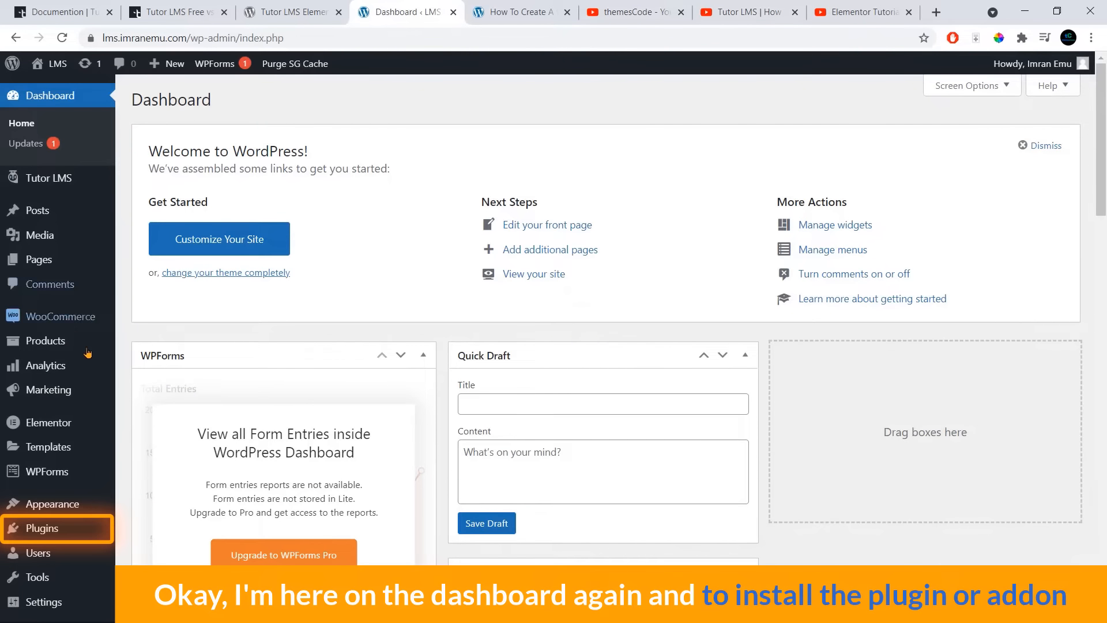
{"action": "mouse_move", "coordinate": [64, 530]}
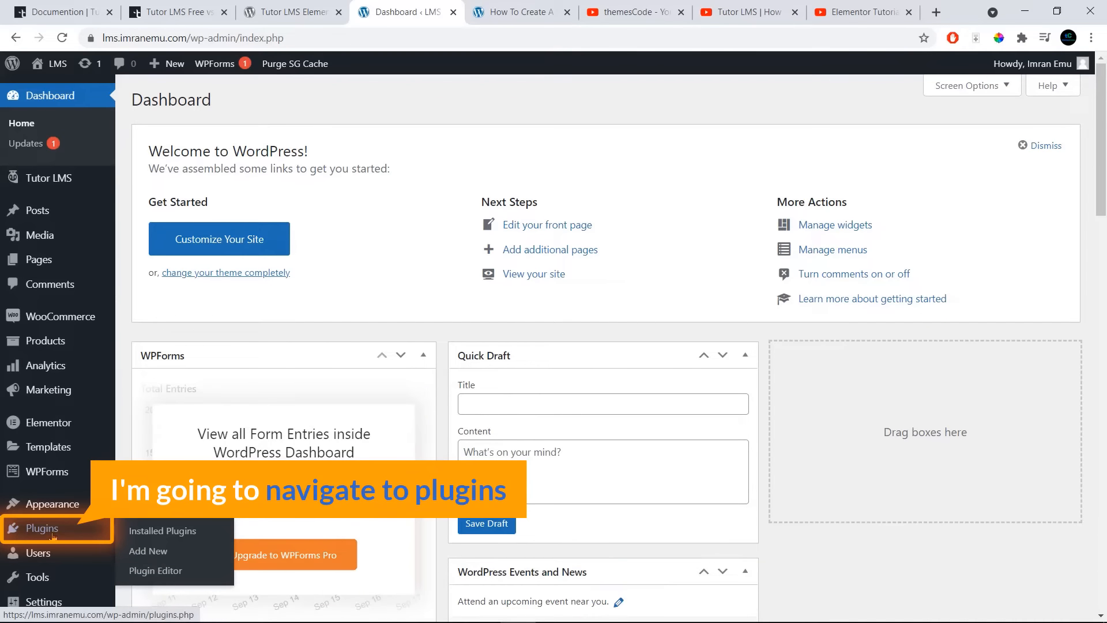
{"action": "left_click", "coordinate": [148, 553]}
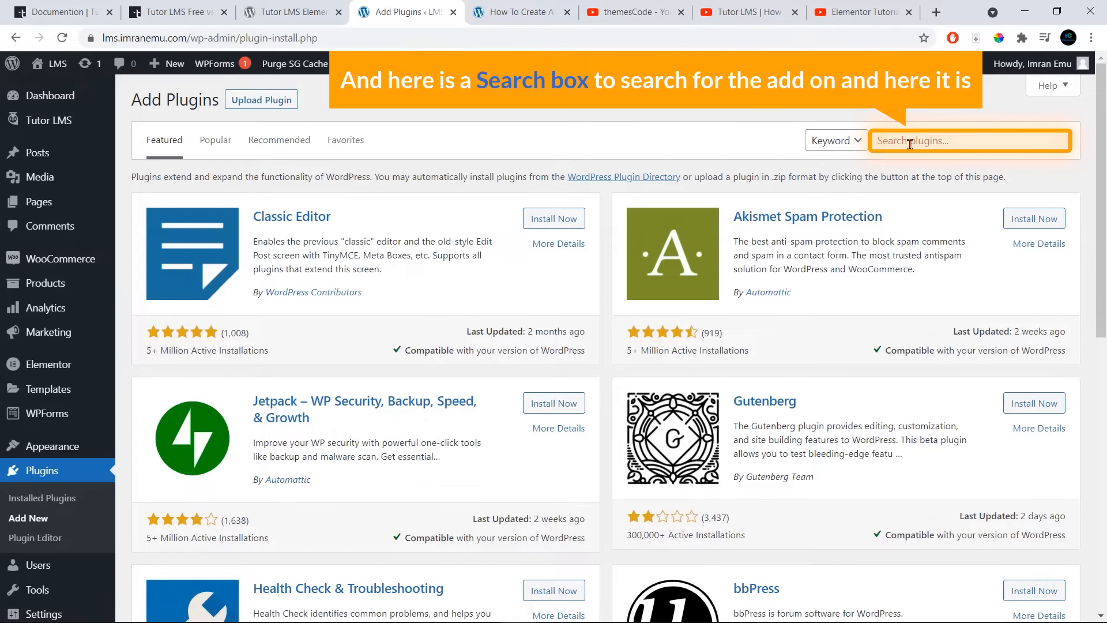
{"action": "left_click", "coordinate": [909, 144]}
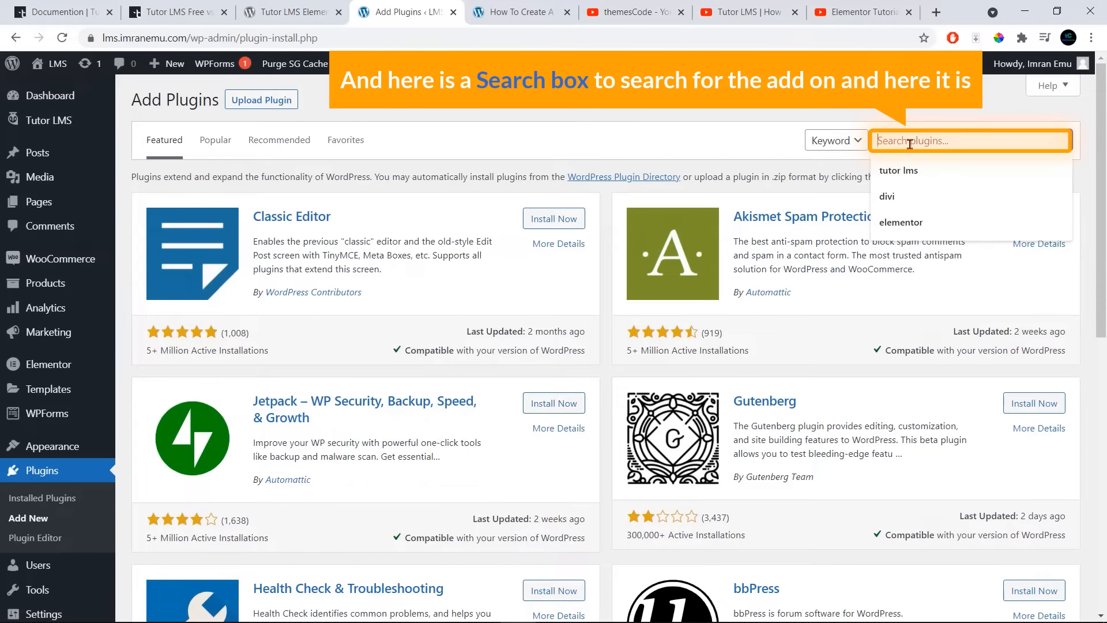
{"action": "type", "text": "Tutor LMS Elementor Addons"}
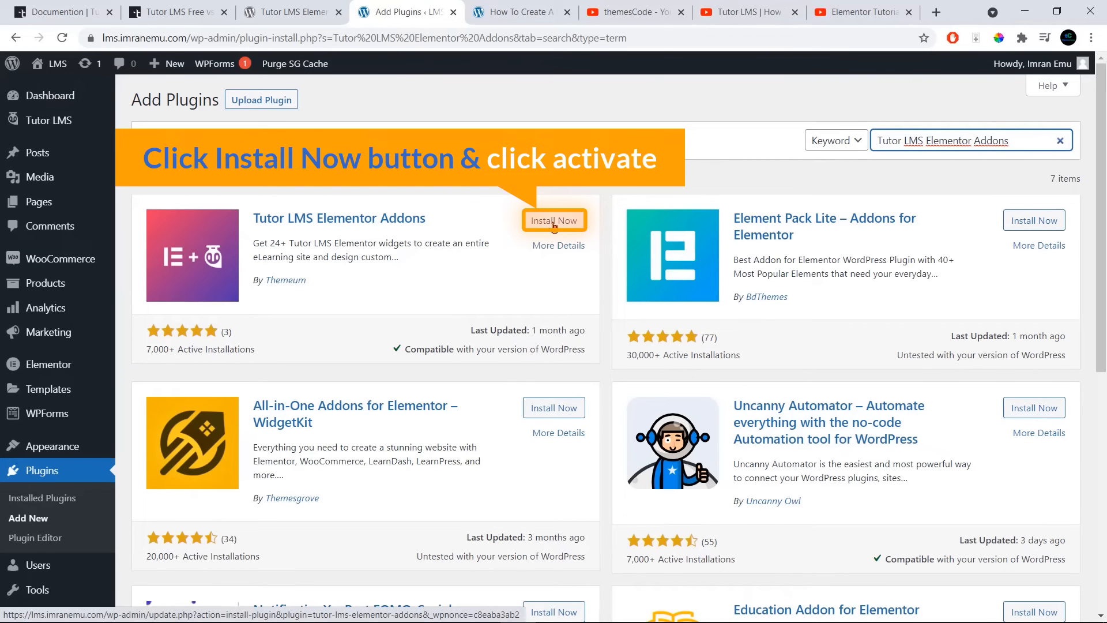
Step: Install and activate the Tutor LMS Elementor Addons plugin by Themeum, and check its entry among the installed plugins
{"action": "left_click", "coordinate": [552, 223]}
{"action": "left_click", "coordinate": [553, 222]}
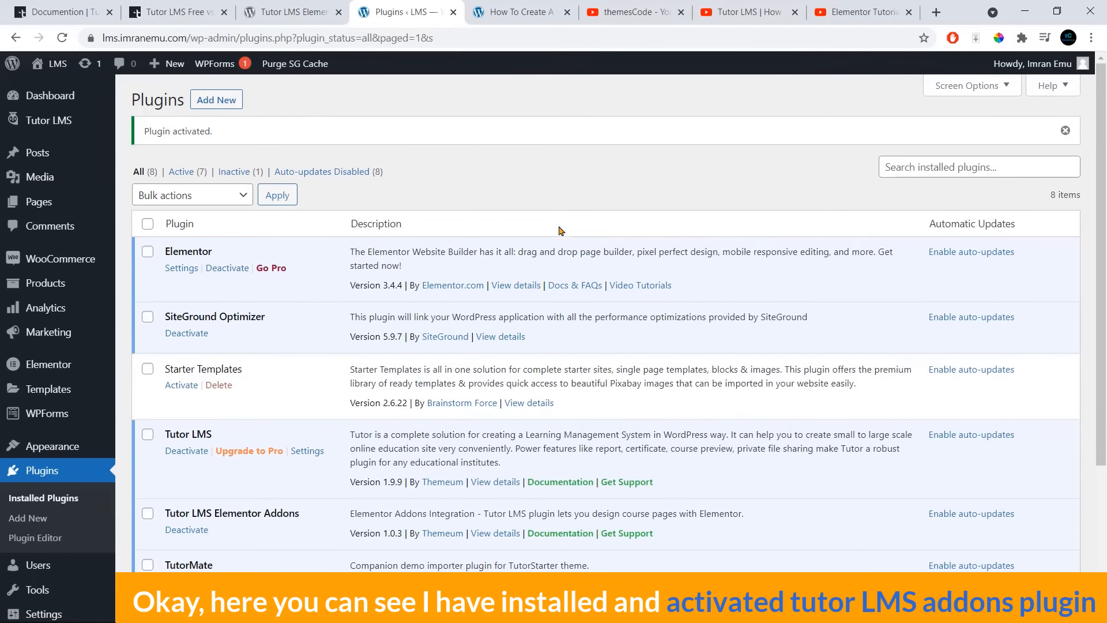
{"action": "scroll", "coordinate": [248, 482], "scroll_direction": "down", "scroll_amount": 3}
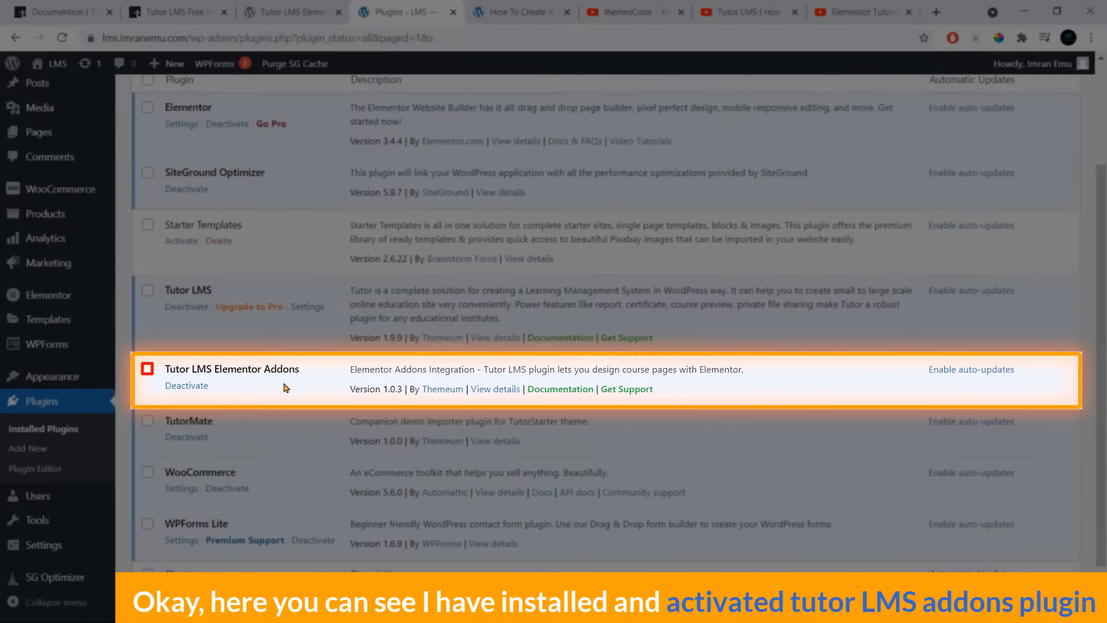
{"action": "scroll", "coordinate": [299, 383], "scroll_direction": "up", "scroll_amount": 3}
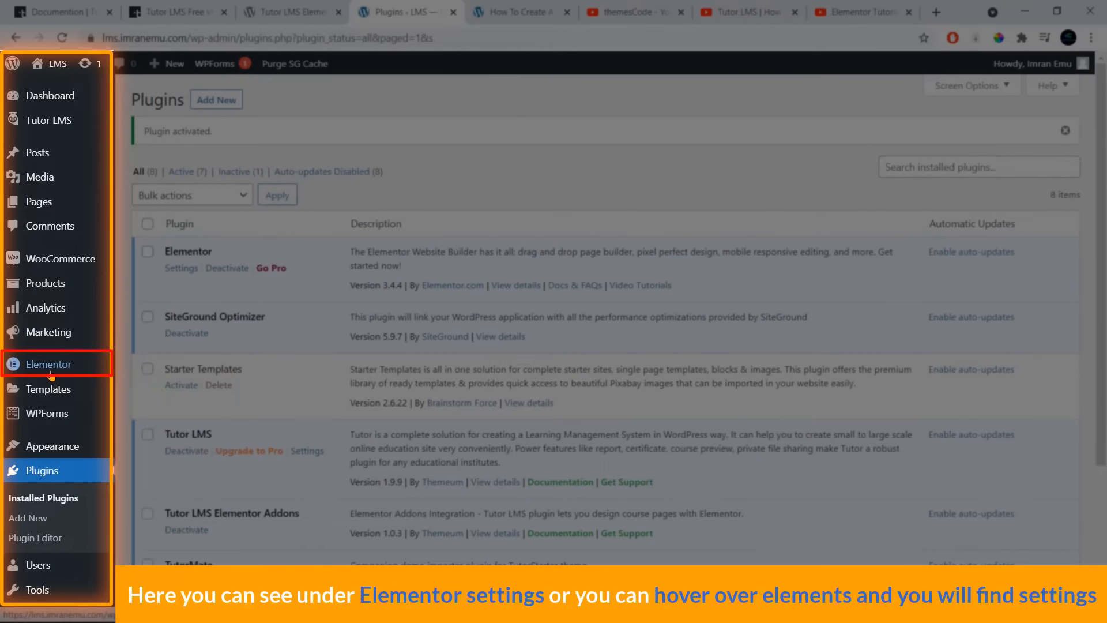
Step: In Elementor's general settings, enable the Courses, Lessons, Quizzes and Assignments post types
{"action": "mouse_move", "coordinate": [52, 374]}
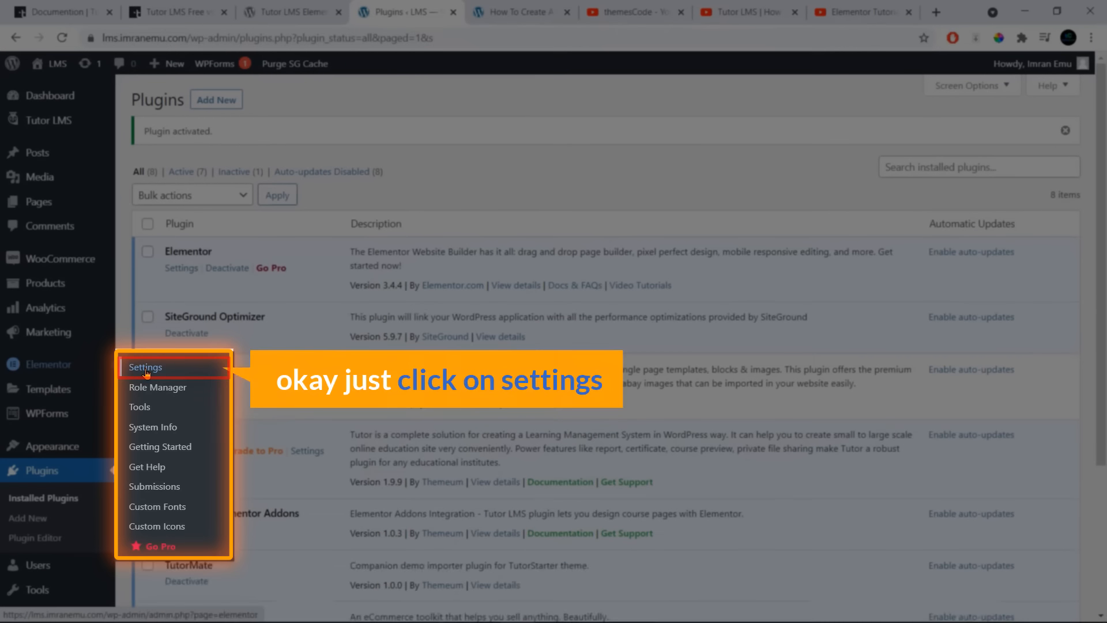
{"action": "left_click", "coordinate": [146, 369]}
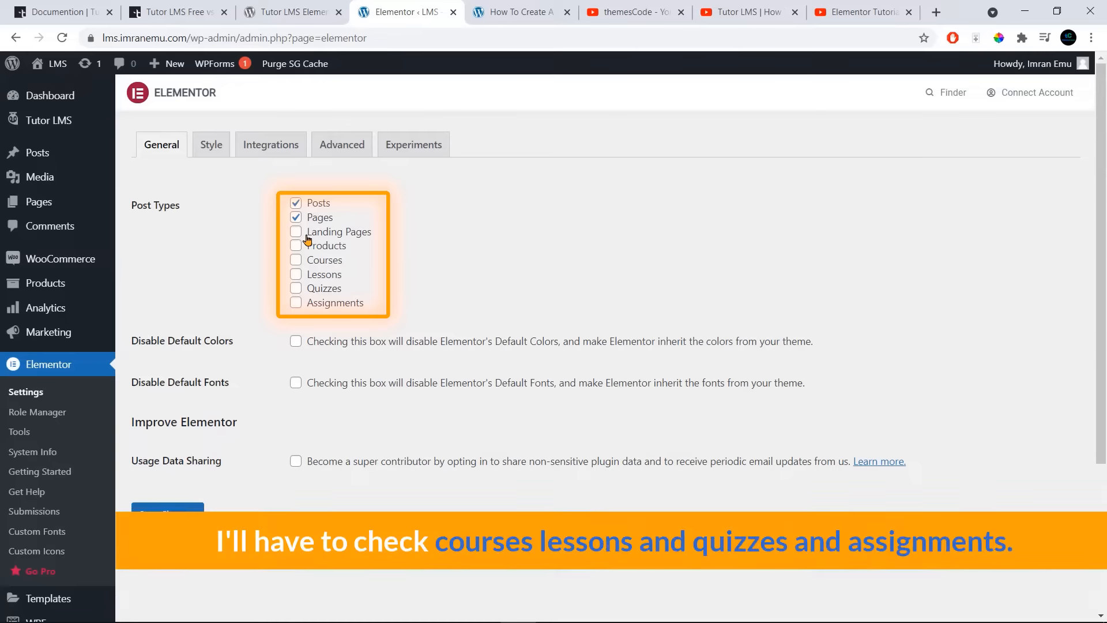
{"action": "left_click", "coordinate": [296, 260]}
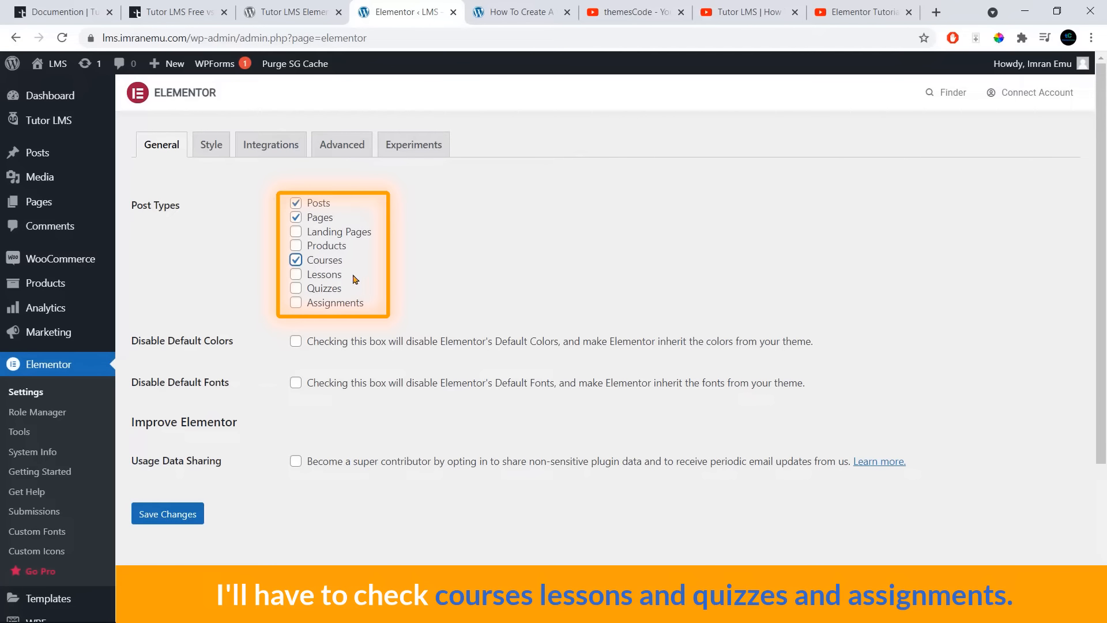
{"action": "left_click", "coordinate": [294, 276]}
{"action": "left_click", "coordinate": [296, 289]}
{"action": "left_click", "coordinate": [295, 304]}
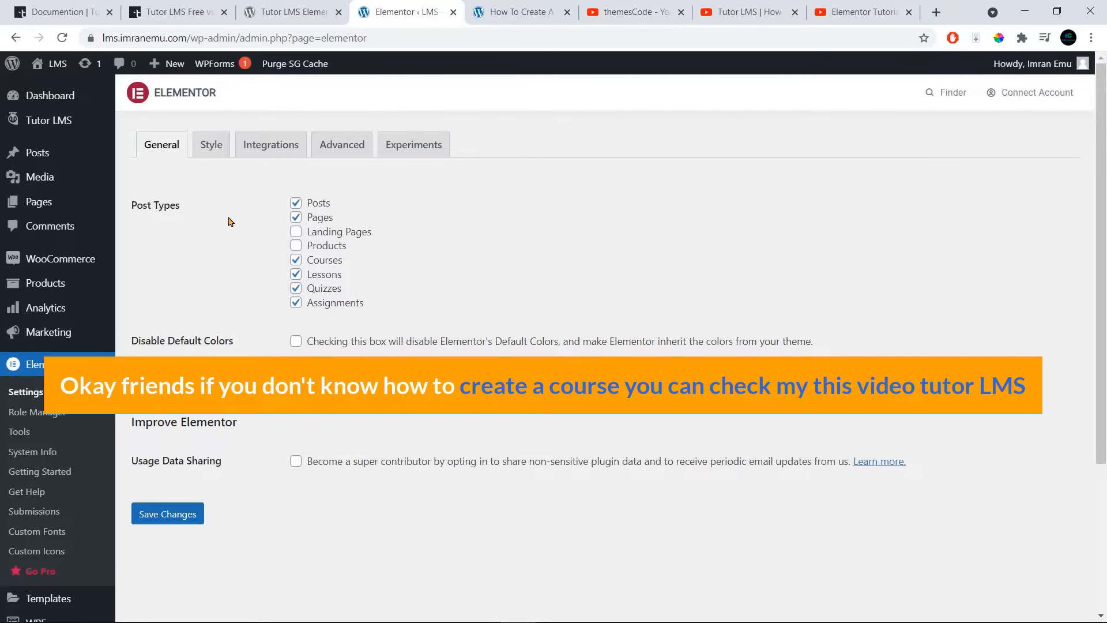
Step: Glance at the Tutor LMS course creation video on YouTube, then open the Tutor LMS course list in WordPress
{"action": "left_click", "coordinate": [754, 12]}
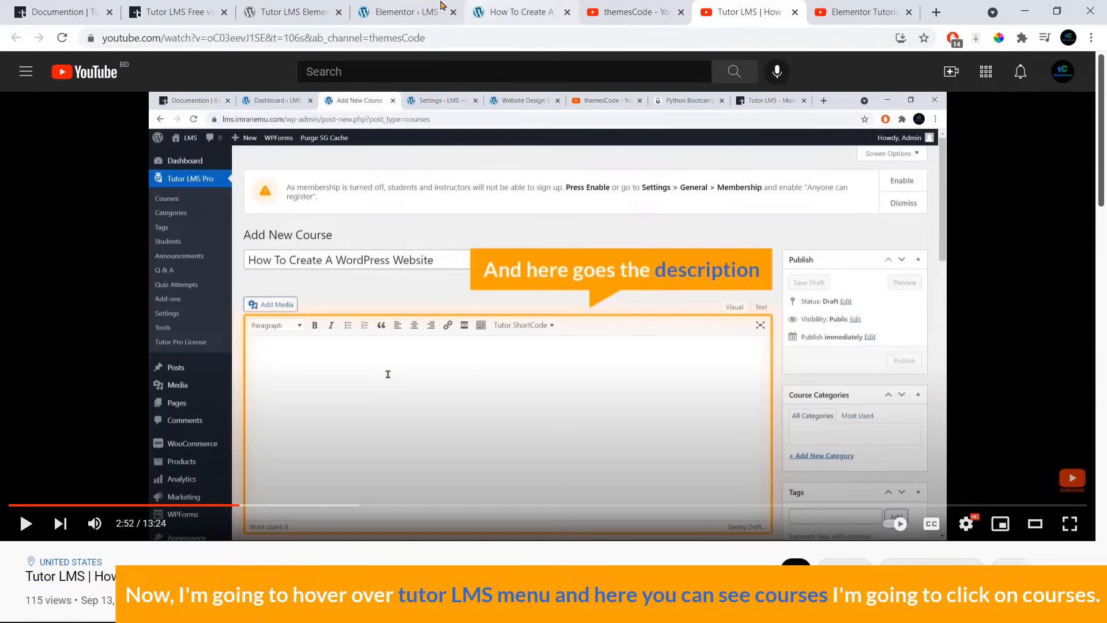
{"action": "left_click", "coordinate": [429, 7]}
{"action": "mouse_move", "coordinate": [52, 122]}
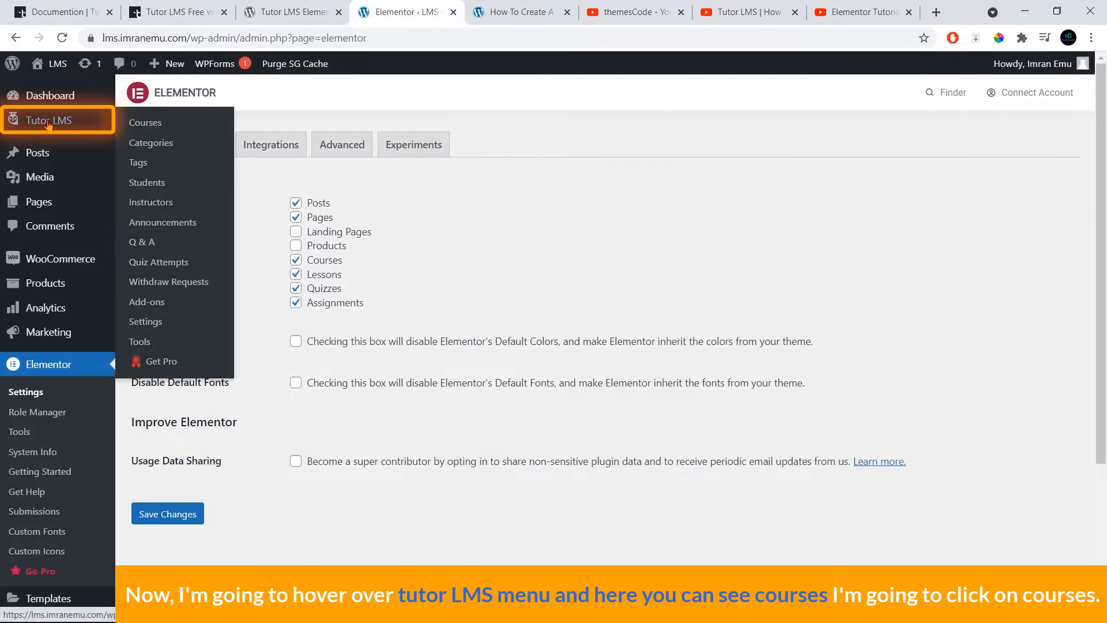
{"action": "left_click", "coordinate": [148, 128]}
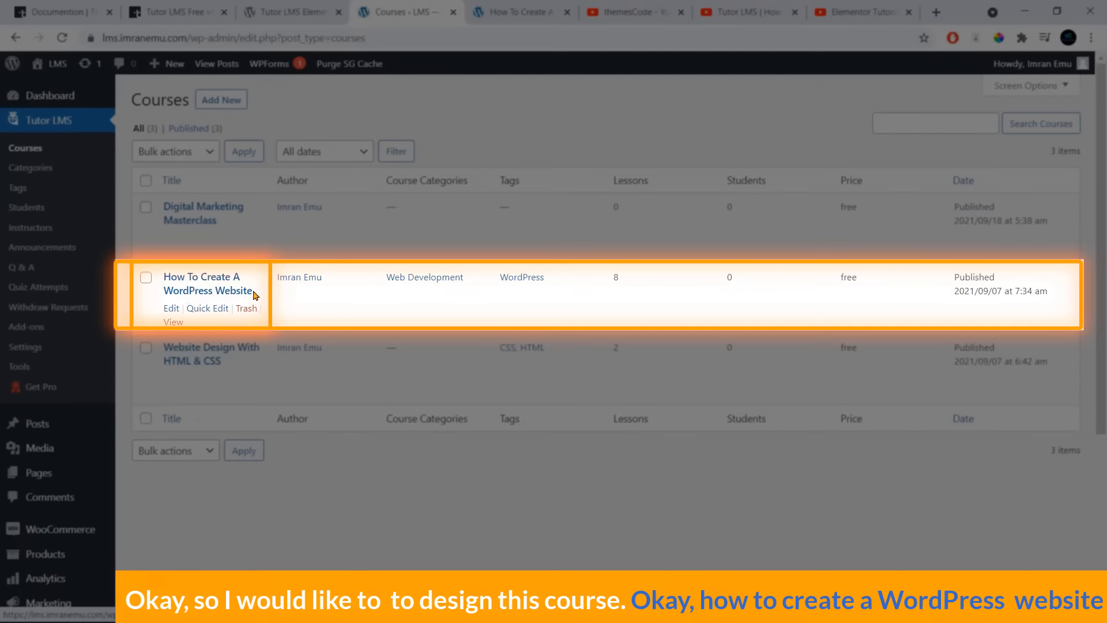
Step: View the "How To Create A WordPress Website" course page in a new browser tab and review its full layout
{"action": "right_click", "coordinate": [175, 323]}
{"action": "left_click", "coordinate": [202, 348]}
{"action": "left_click", "coordinate": [460, 10]}
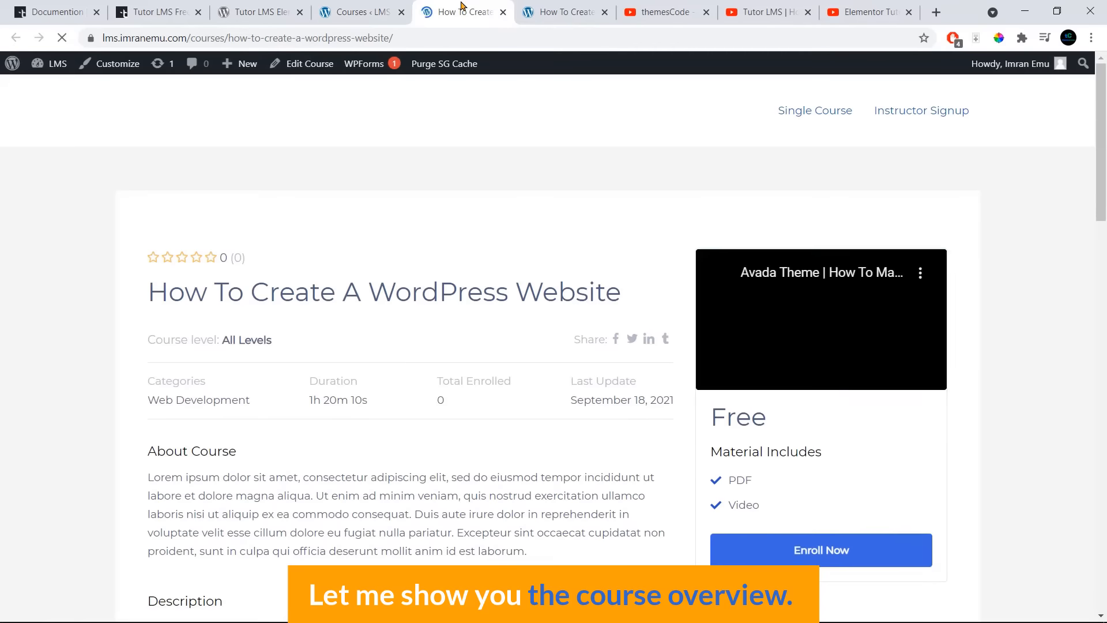
{"action": "scroll", "coordinate": [487, 224], "scroll_direction": "down", "scroll_amount": 10}
{"action": "scroll", "coordinate": [479, 279], "scroll_direction": "up", "scroll_amount": 10}
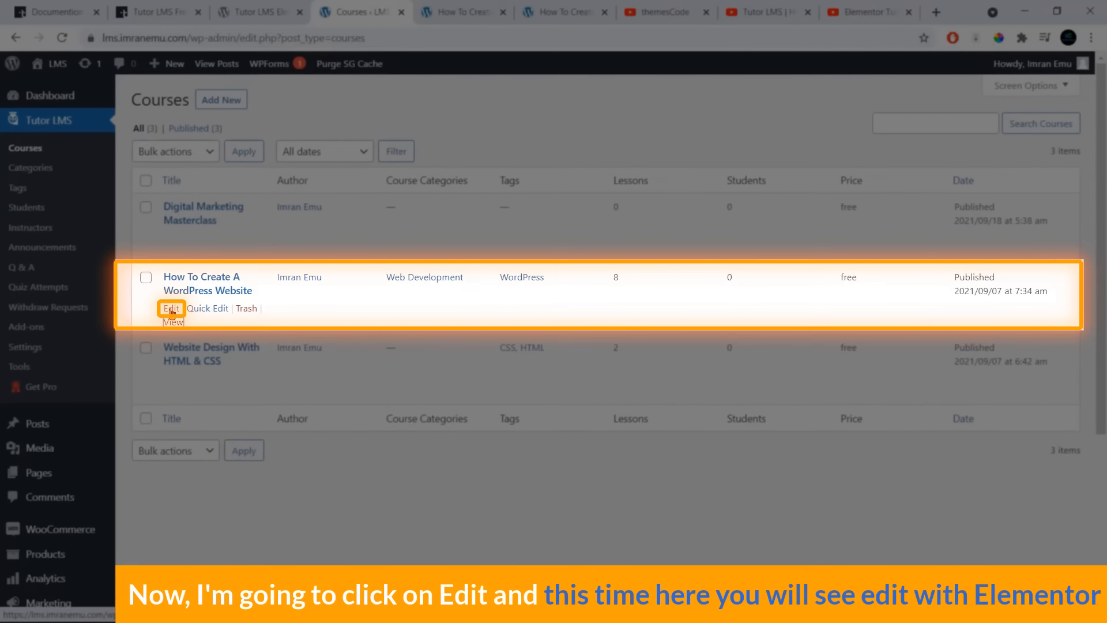
Step: Open the "How To Create A WordPress Website" course in the Elementor editor and open its Course Title widget for editing
{"action": "left_click", "coordinate": [171, 310]}
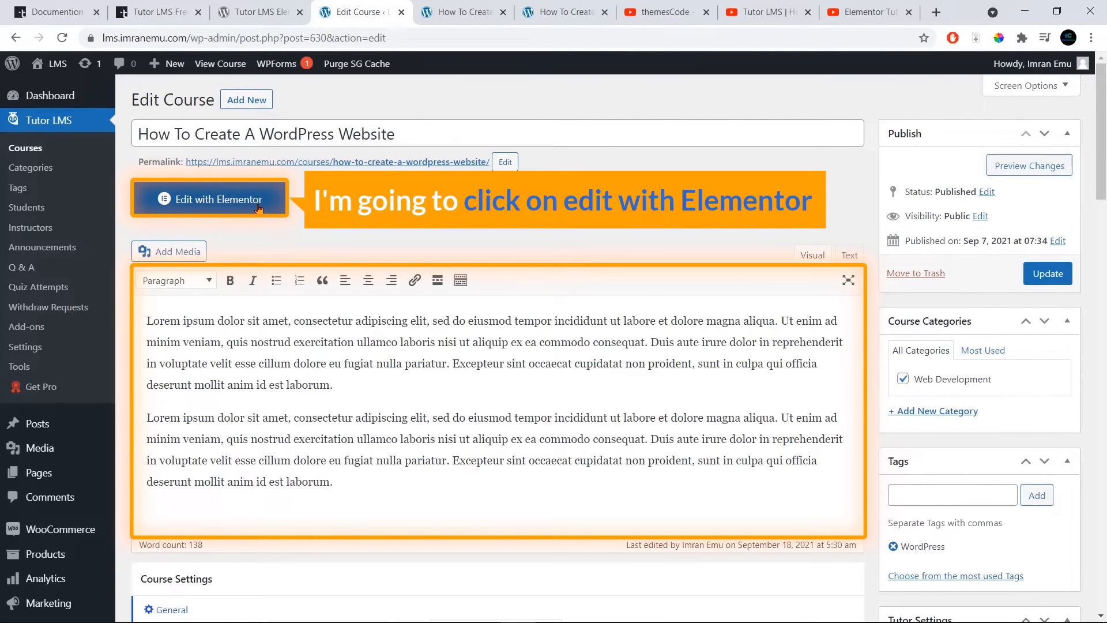
{"action": "left_click", "coordinate": [259, 207]}
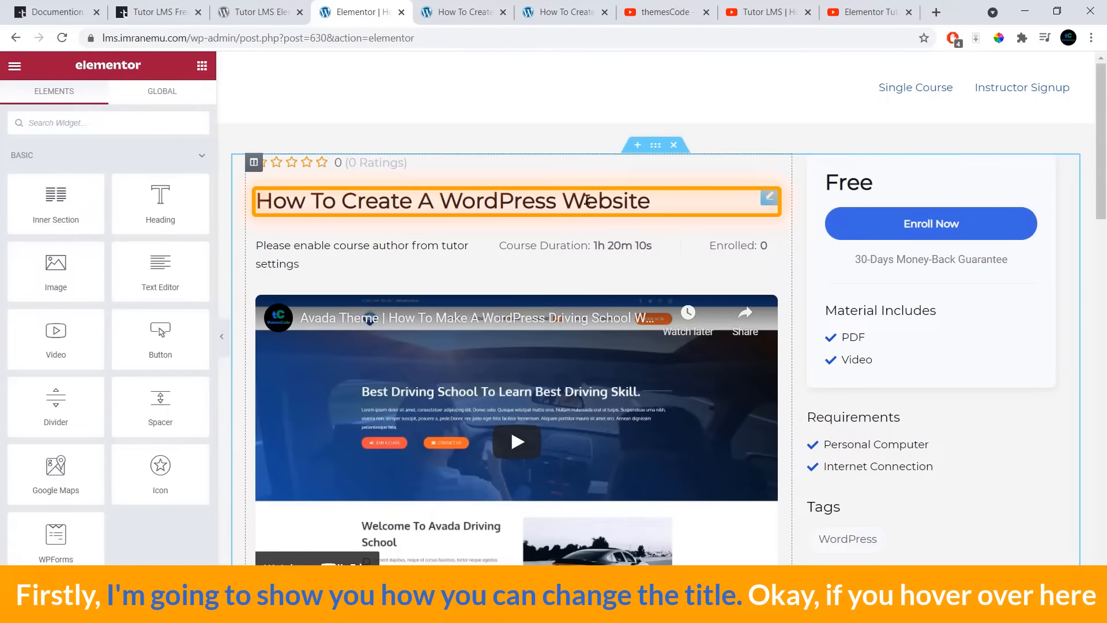
{"action": "left_click", "coordinate": [769, 199]}
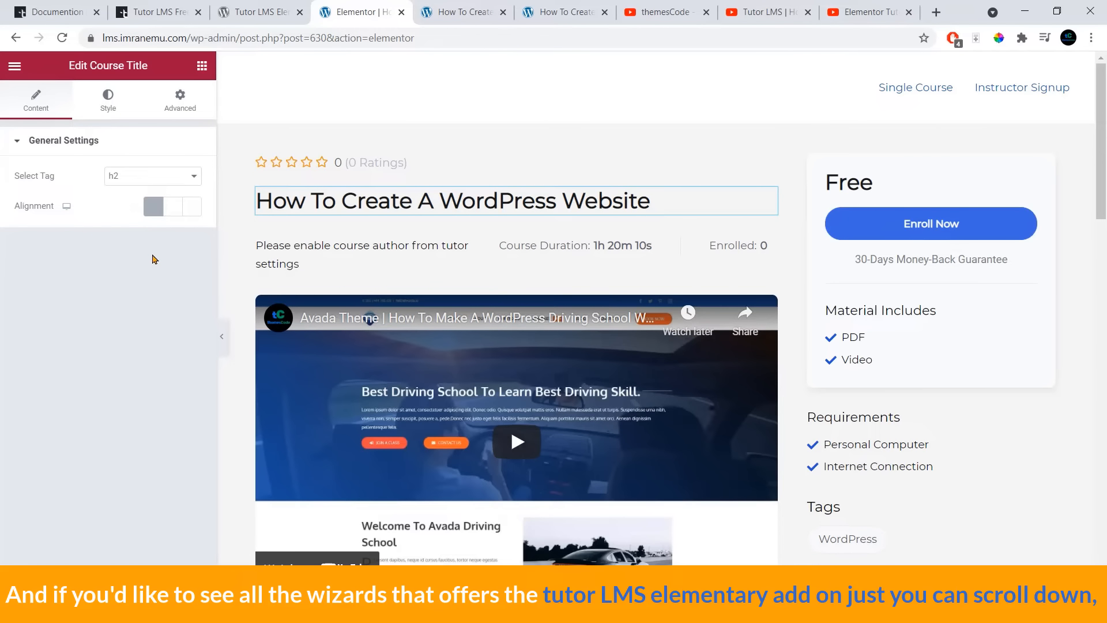
Step: Examine the list of course widgets described on the Tutor LMS Elementor Addons page on WordPress.org
{"action": "left_click", "coordinate": [237, 7]}
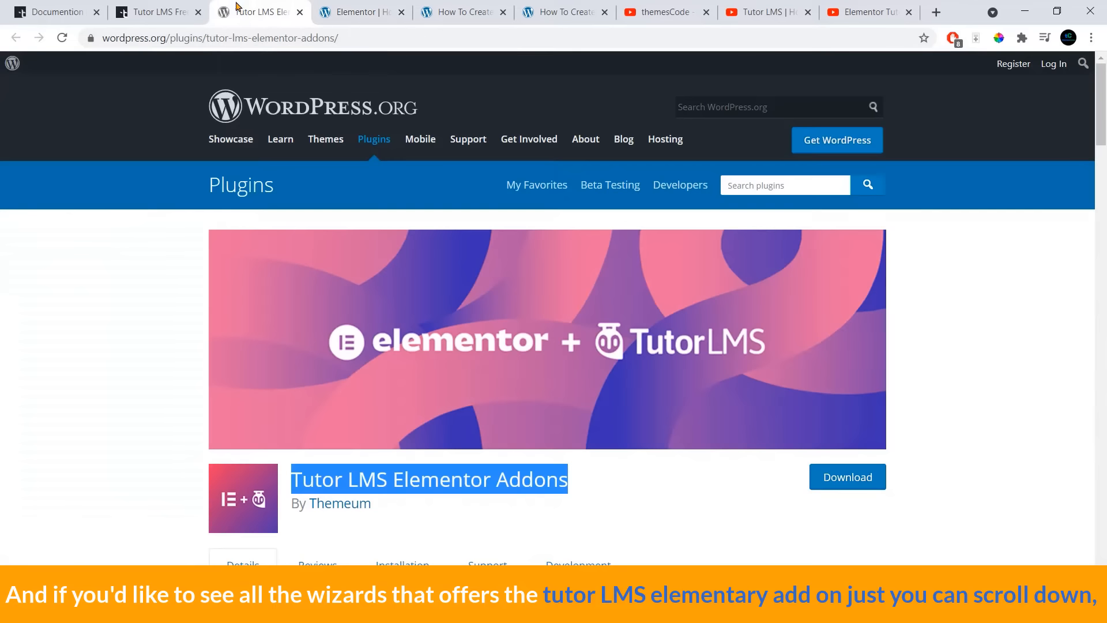
{"action": "left_click", "coordinate": [599, 492]}
{"action": "scroll", "coordinate": [558, 465], "scroll_direction": "down", "scroll_amount": 10}
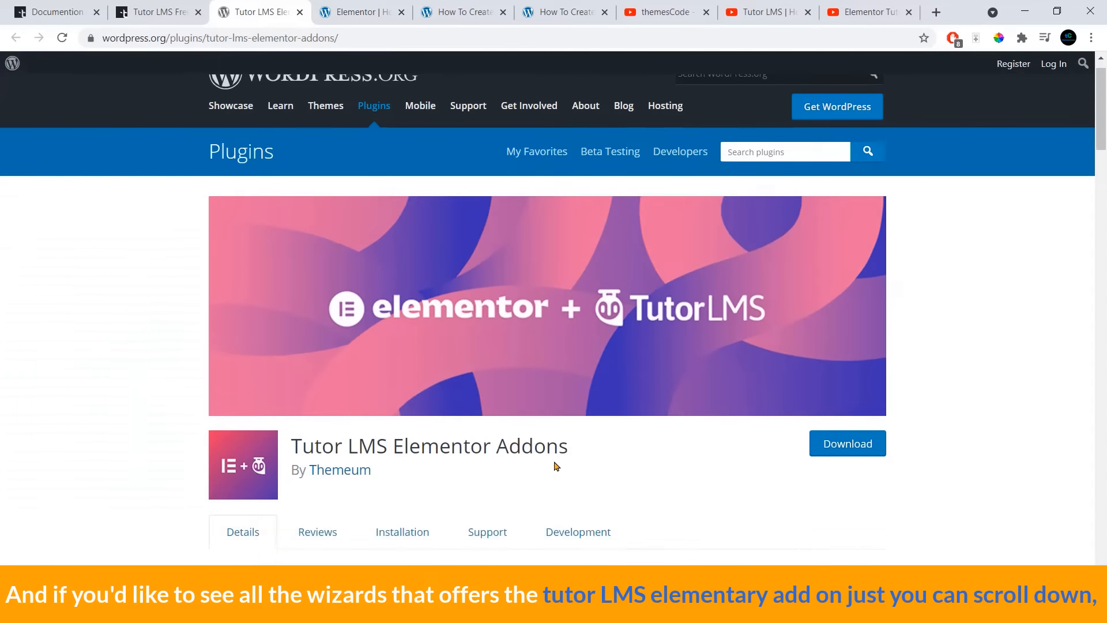
{"action": "scroll", "coordinate": [517, 447], "scroll_direction": "down", "scroll_amount": 15}
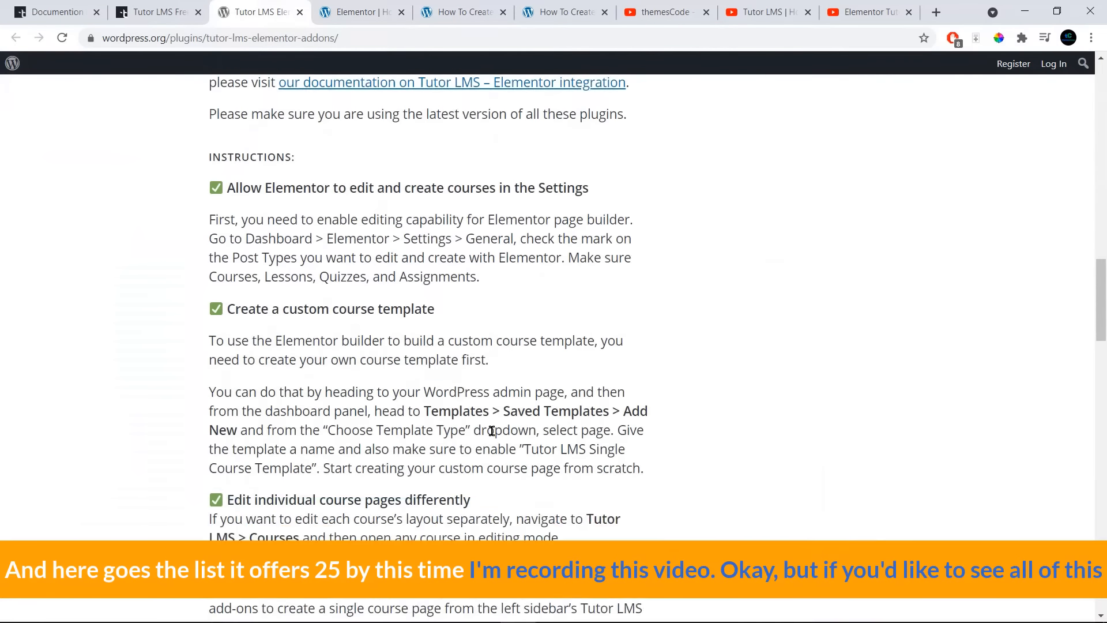
{"action": "scroll", "coordinate": [467, 415], "scroll_direction": "down", "scroll_amount": 3}
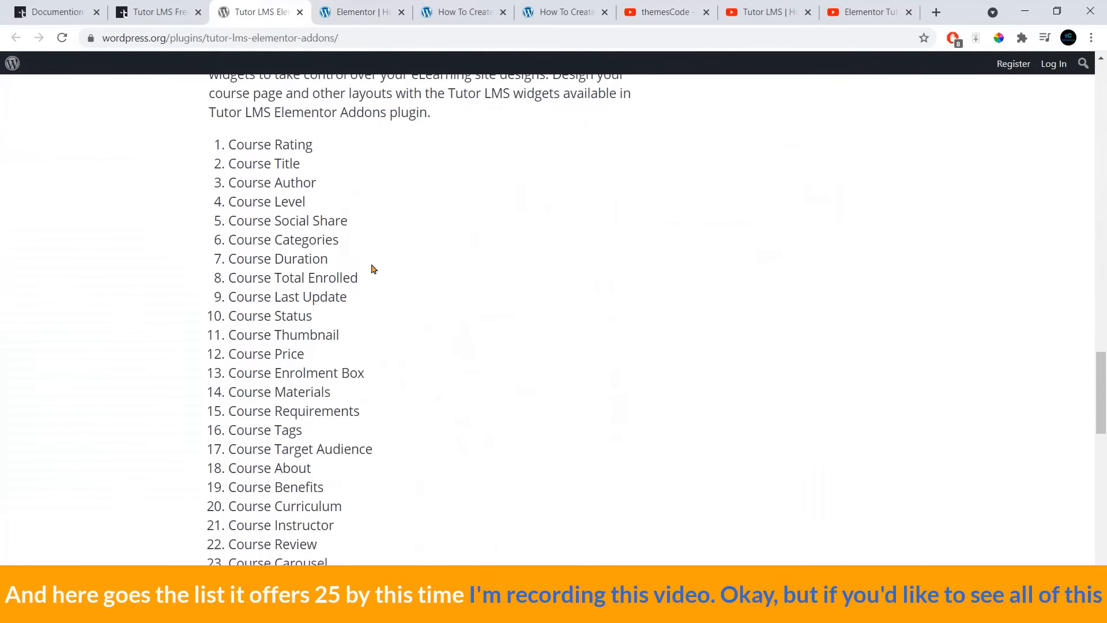
Step: Review the rest of the plugin's widget list, then return to the Elementor editor and examine its Tutor LMS widgets with the Basic, Pro and General groups collapsed
{"action": "scroll", "coordinate": [363, 277], "scroll_direction": "down", "scroll_amount": 3}
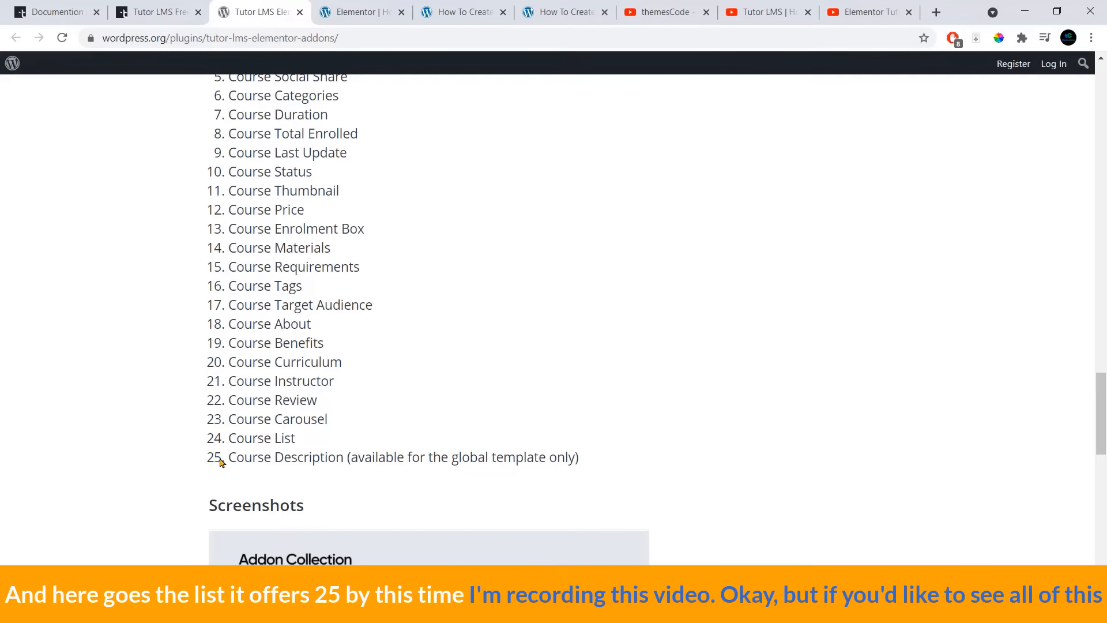
{"action": "scroll", "coordinate": [408, 346], "scroll_direction": "up", "scroll_amount": 5}
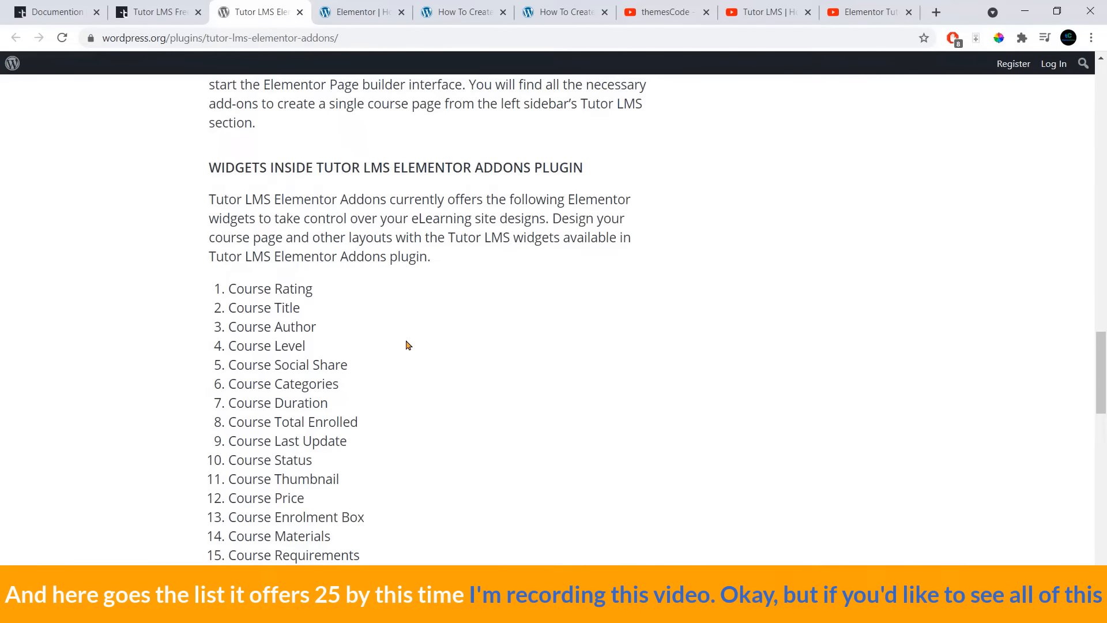
{"action": "left_click", "coordinate": [357, 12]}
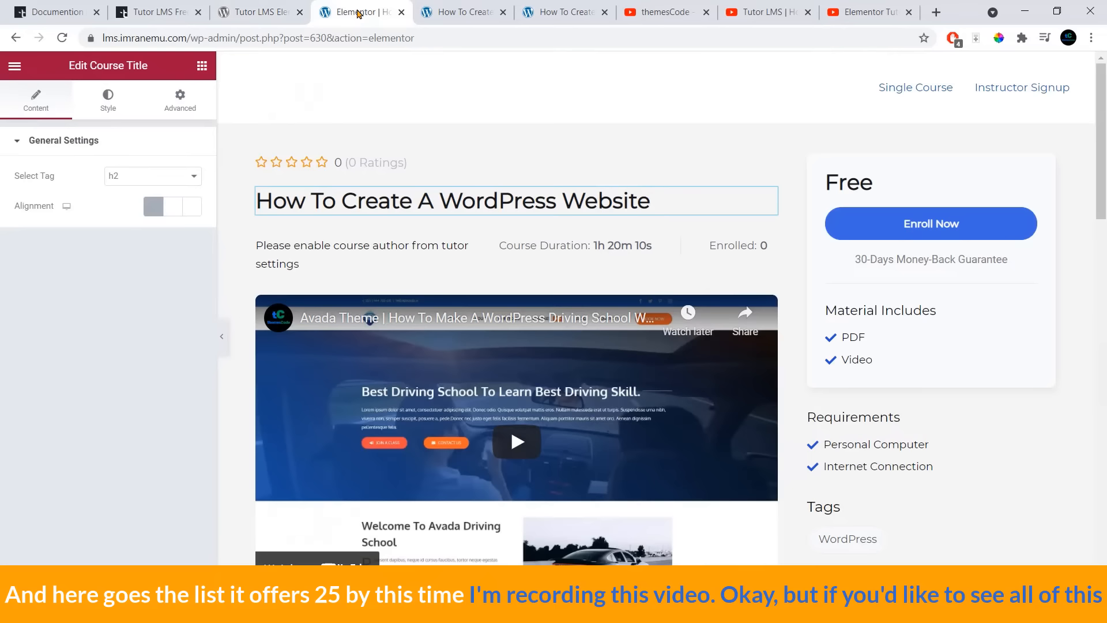
{"action": "left_click", "coordinate": [201, 67]}
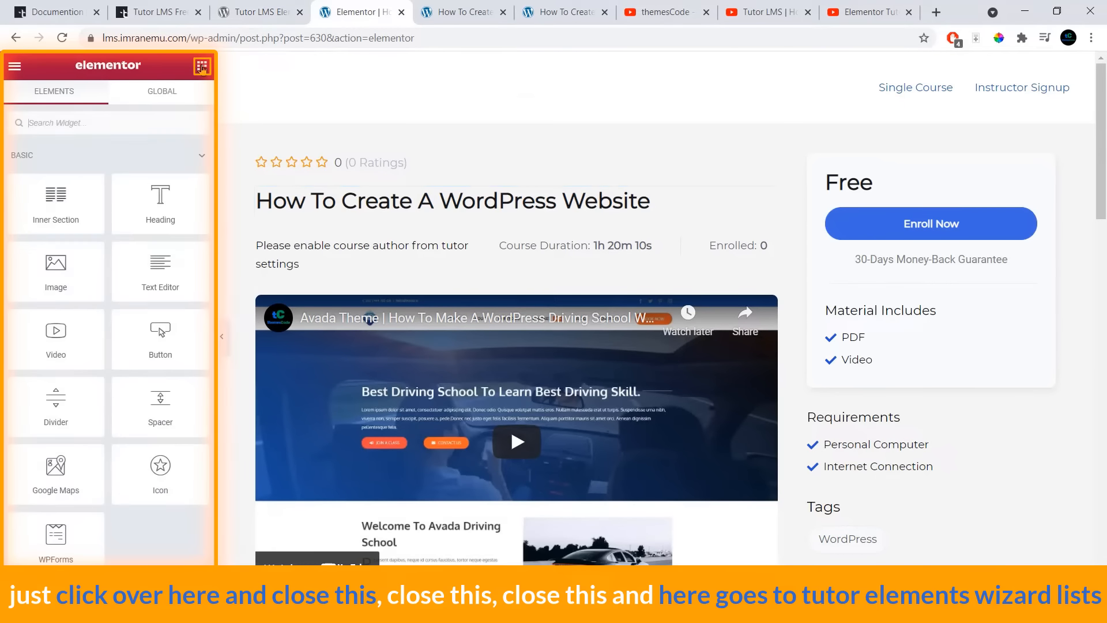
{"action": "left_click", "coordinate": [201, 156]}
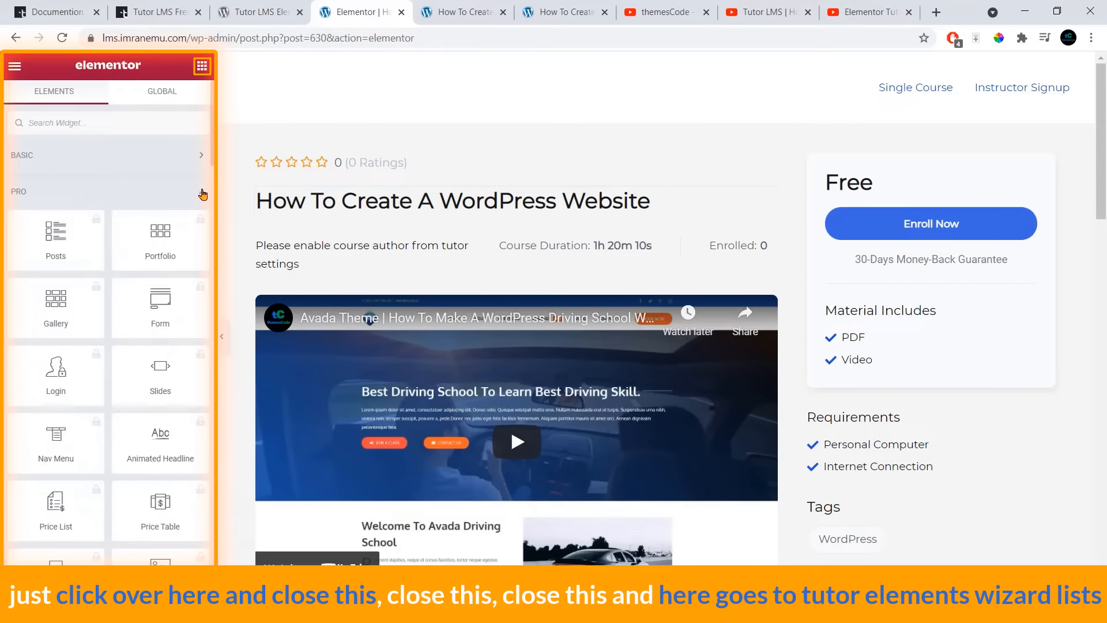
{"action": "left_click", "coordinate": [202, 193]}
{"action": "left_click", "coordinate": [202, 231]}
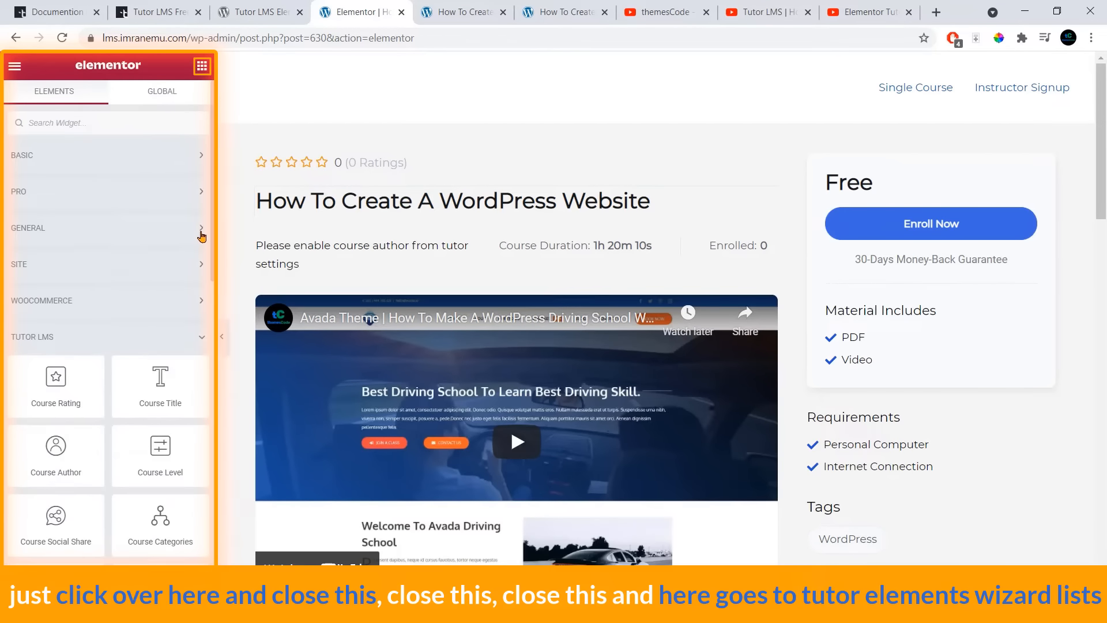
{"action": "scroll", "coordinate": [185, 279], "scroll_direction": "down", "scroll_amount": 3}
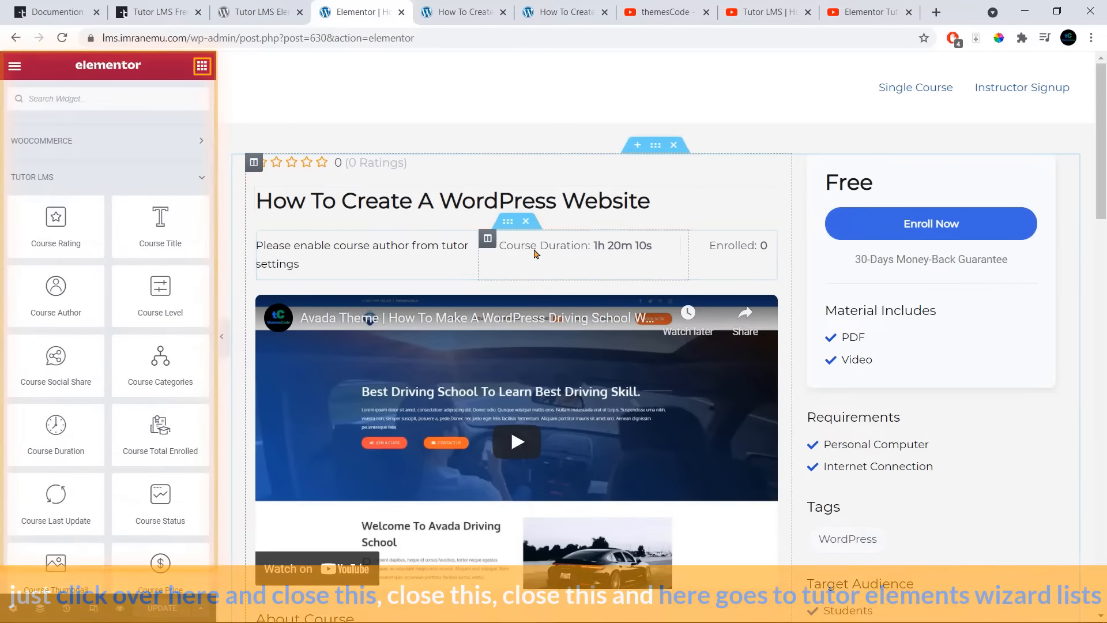
Step: Open the Course Title widget for editing and try the h1 and h3 HTML tags on the title
{"action": "left_click", "coordinate": [329, 205]}
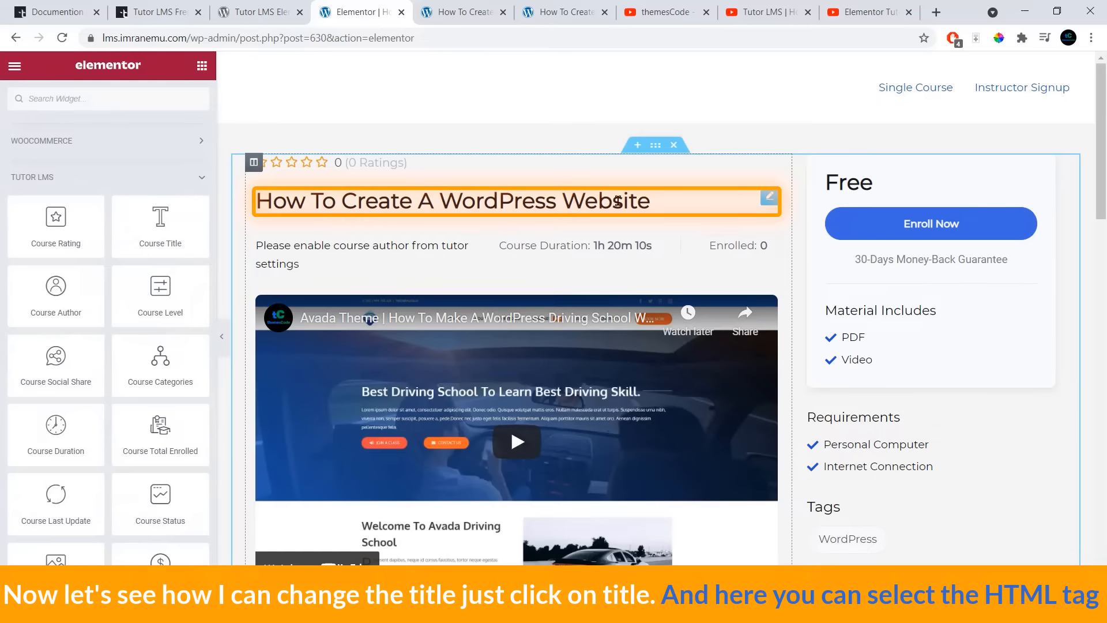
{"action": "left_click", "coordinate": [769, 200]}
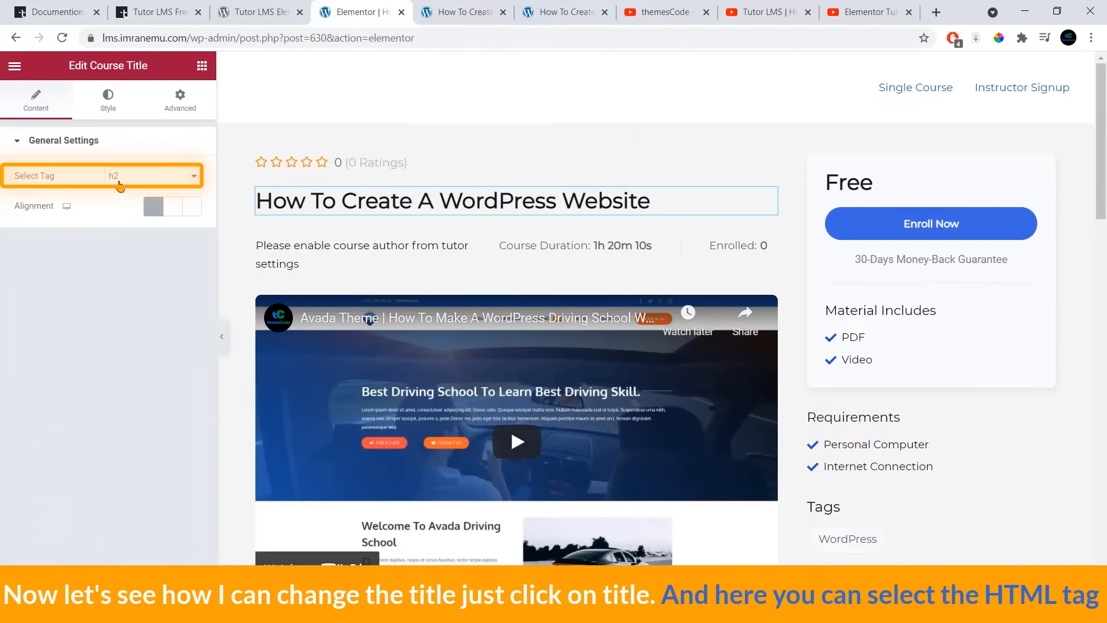
{"action": "left_click", "coordinate": [142, 177]}
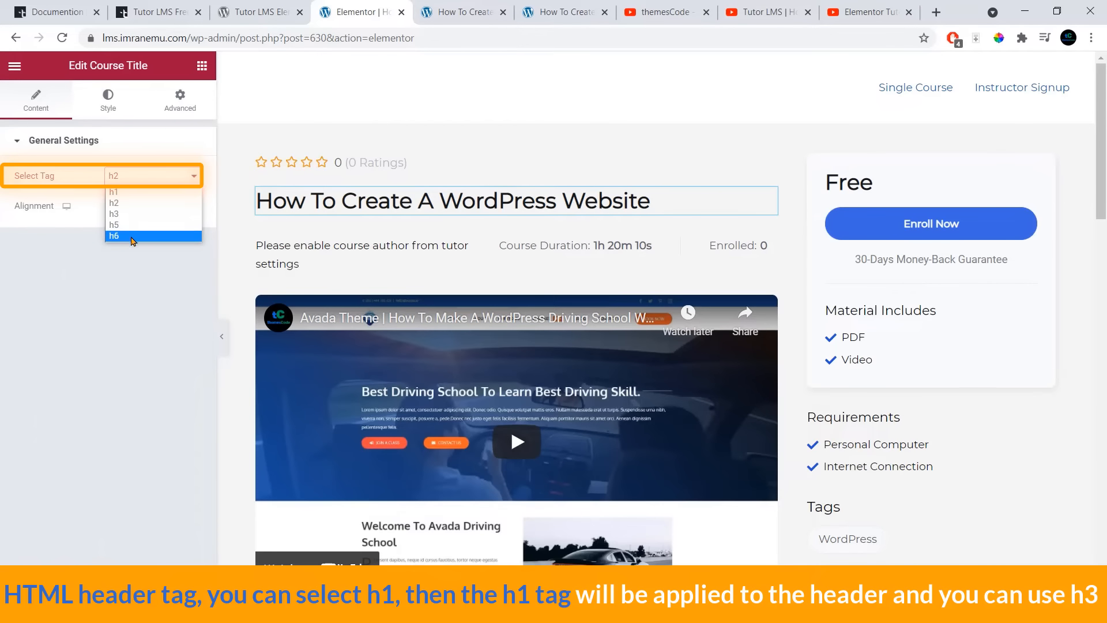
{"action": "left_click", "coordinate": [132, 192]}
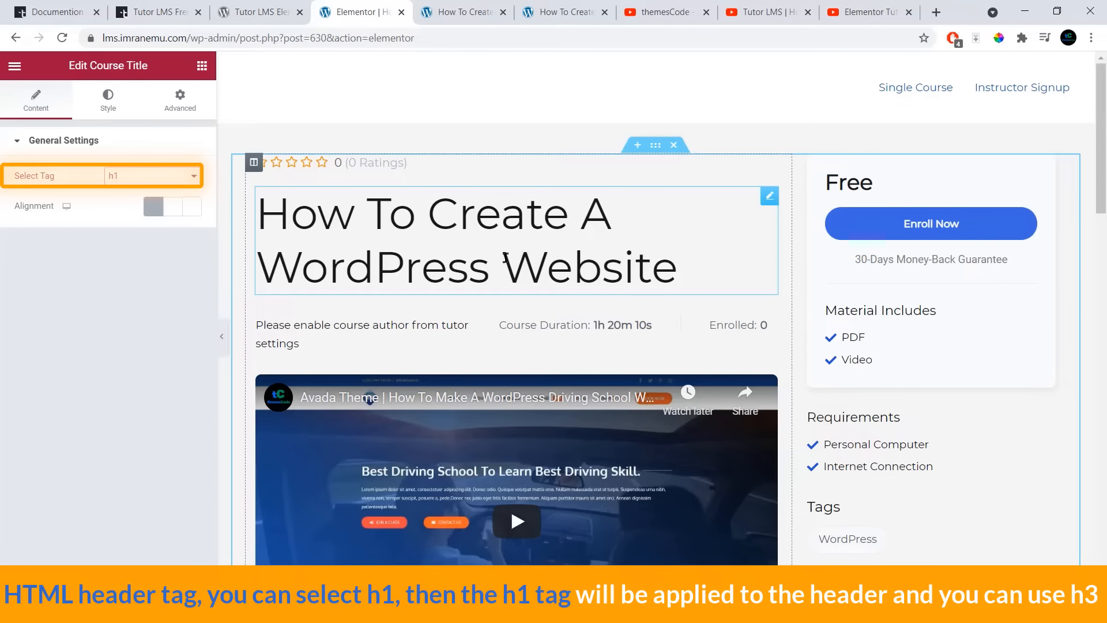
{"action": "left_click", "coordinate": [190, 179]}
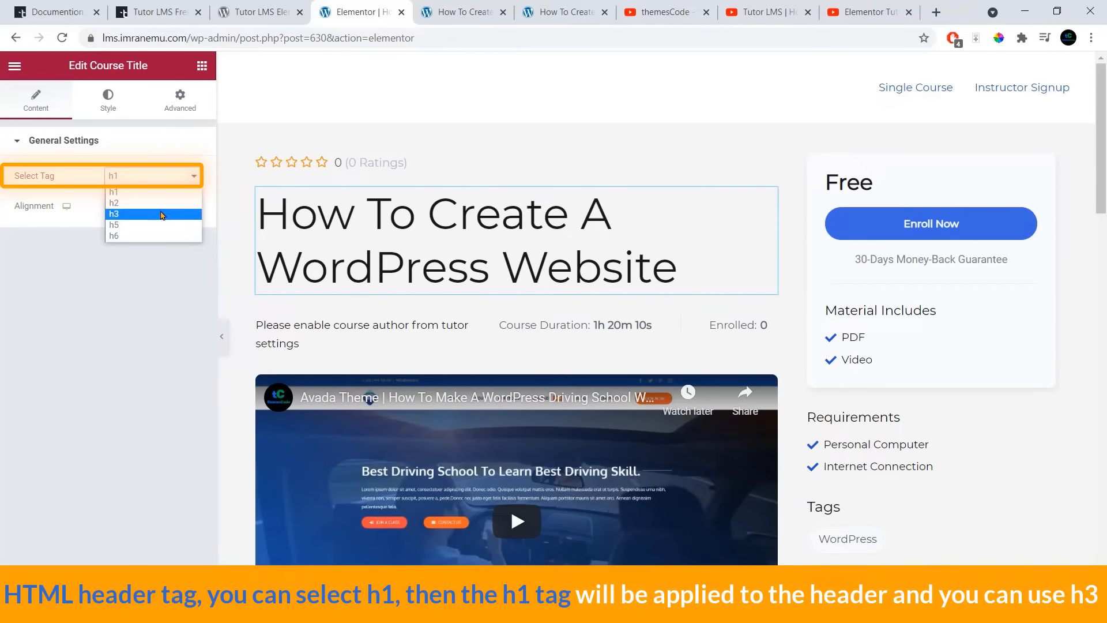
{"action": "left_click", "coordinate": [161, 214]}
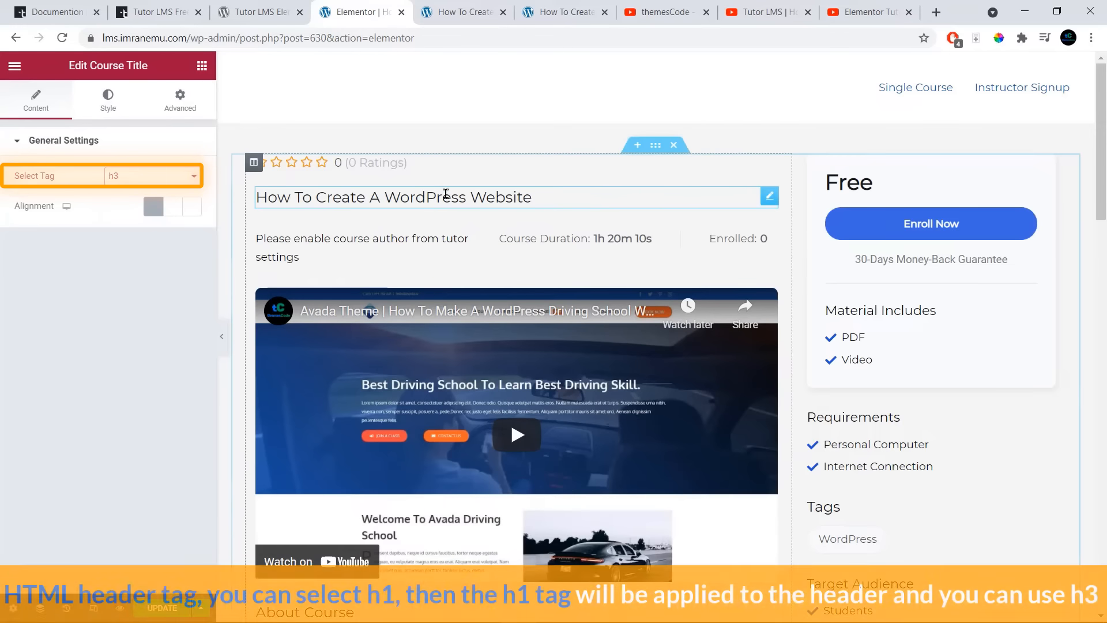
Step: Set the Course Title widget's HTML tag to h2 and its alignment to center
{"action": "left_click", "coordinate": [192, 176]}
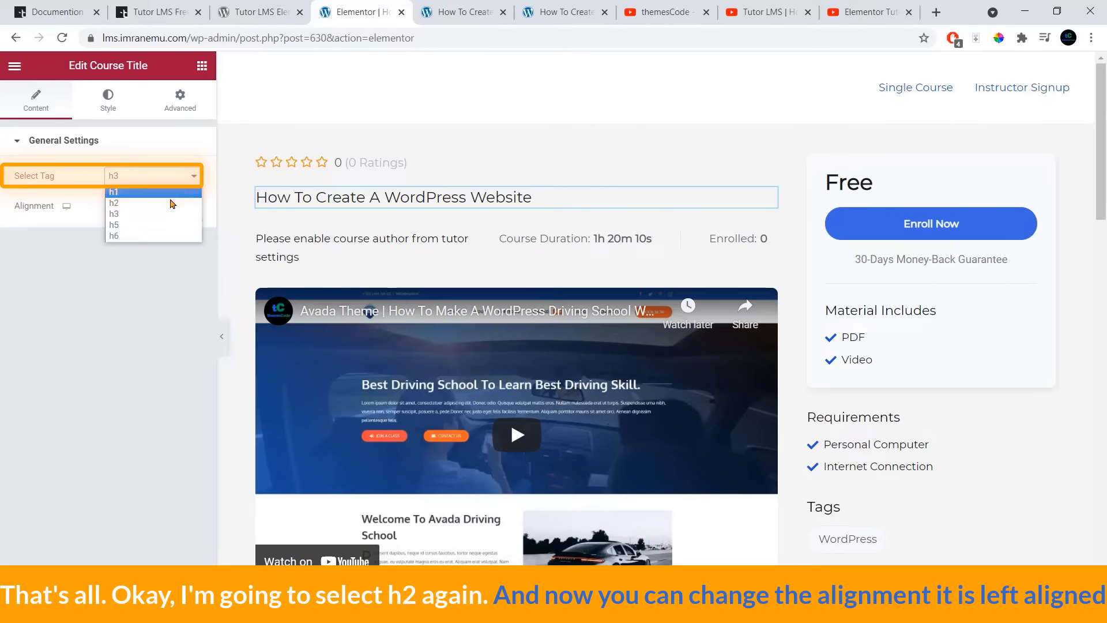
{"action": "left_click", "coordinate": [159, 202]}
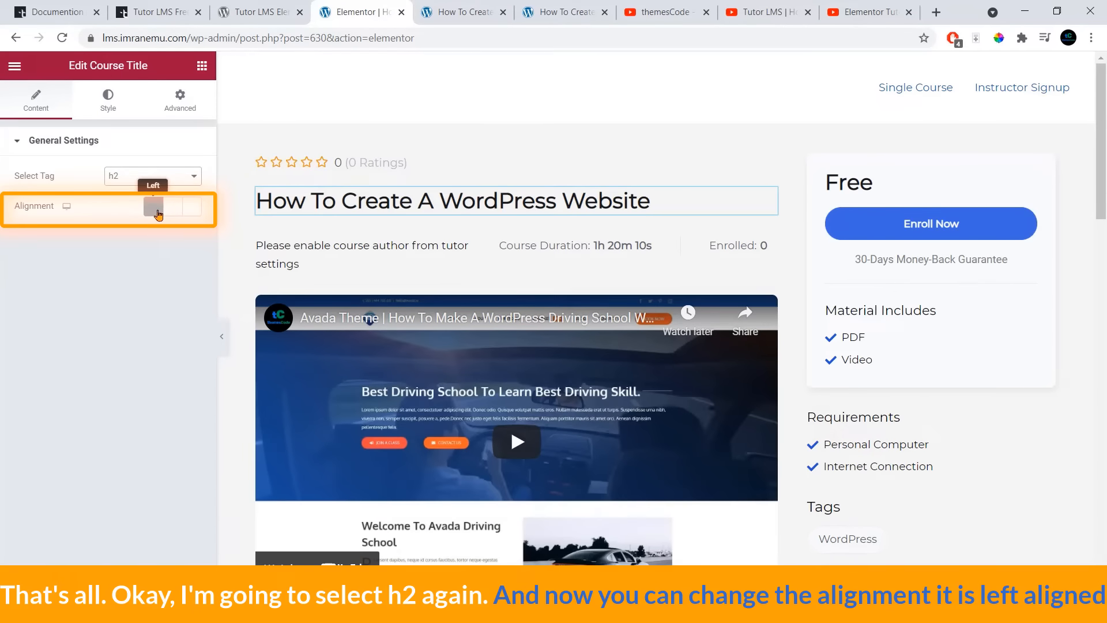
{"action": "left_click", "coordinate": [170, 211]}
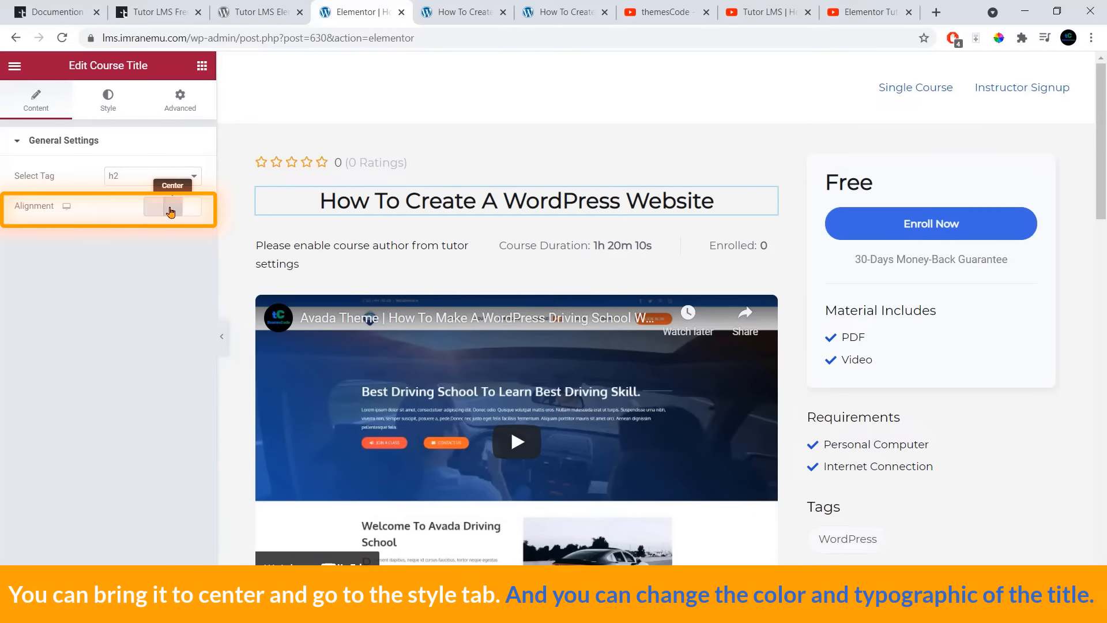
Step: Change the Course Title's text color to a strong medium blue
{"action": "left_click", "coordinate": [113, 110]}
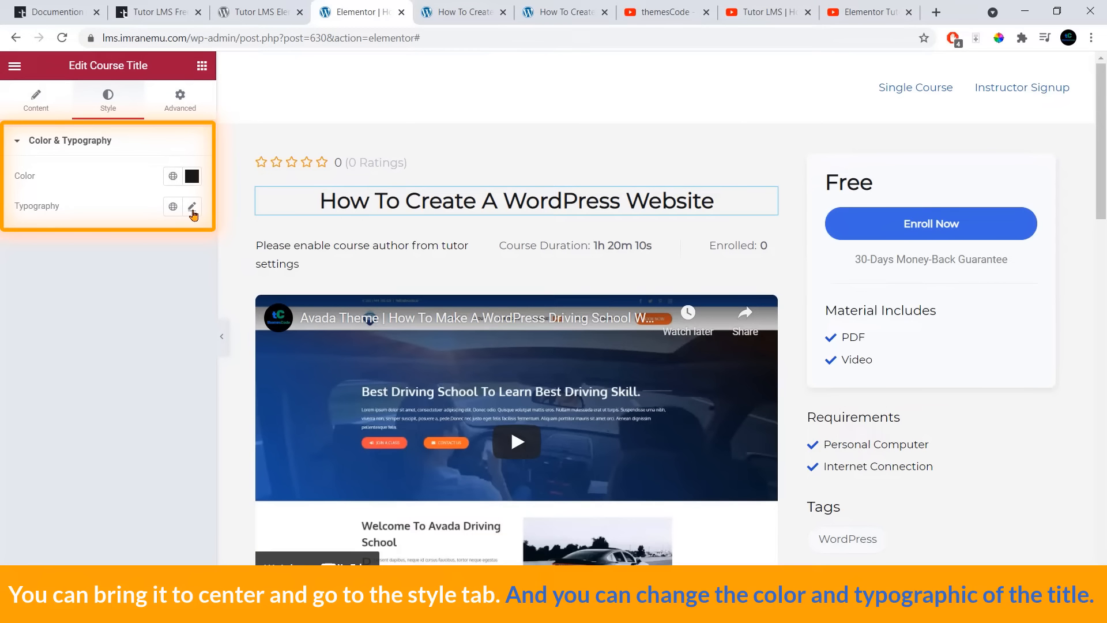
{"action": "left_click", "coordinate": [193, 176]}
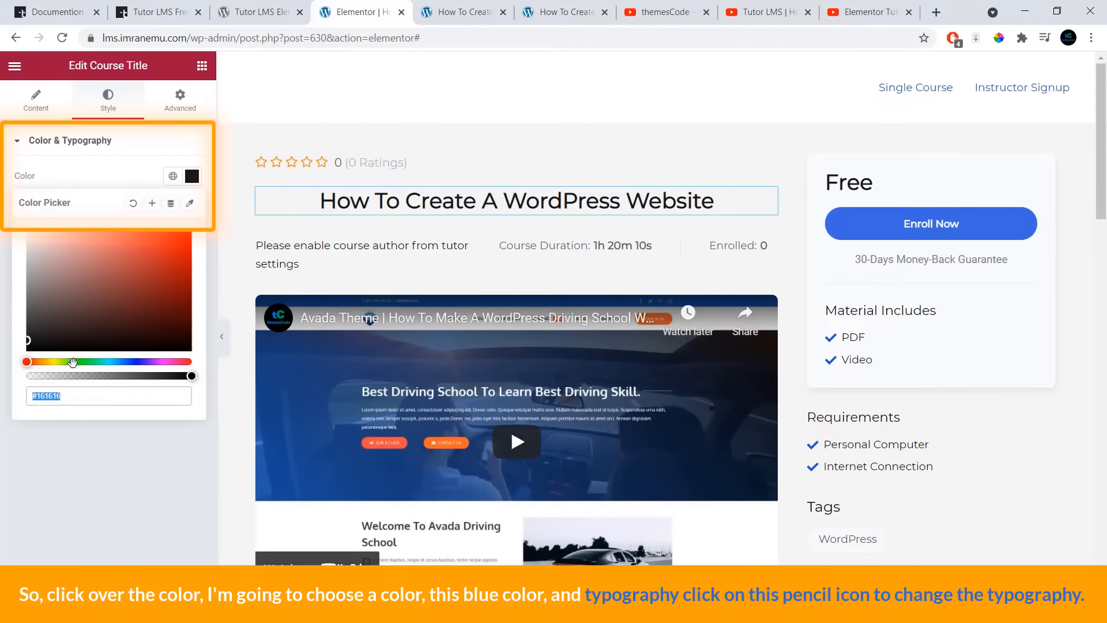
{"action": "left_click_drag", "start_coordinate": [27, 362], "coordinate": [124, 361]}
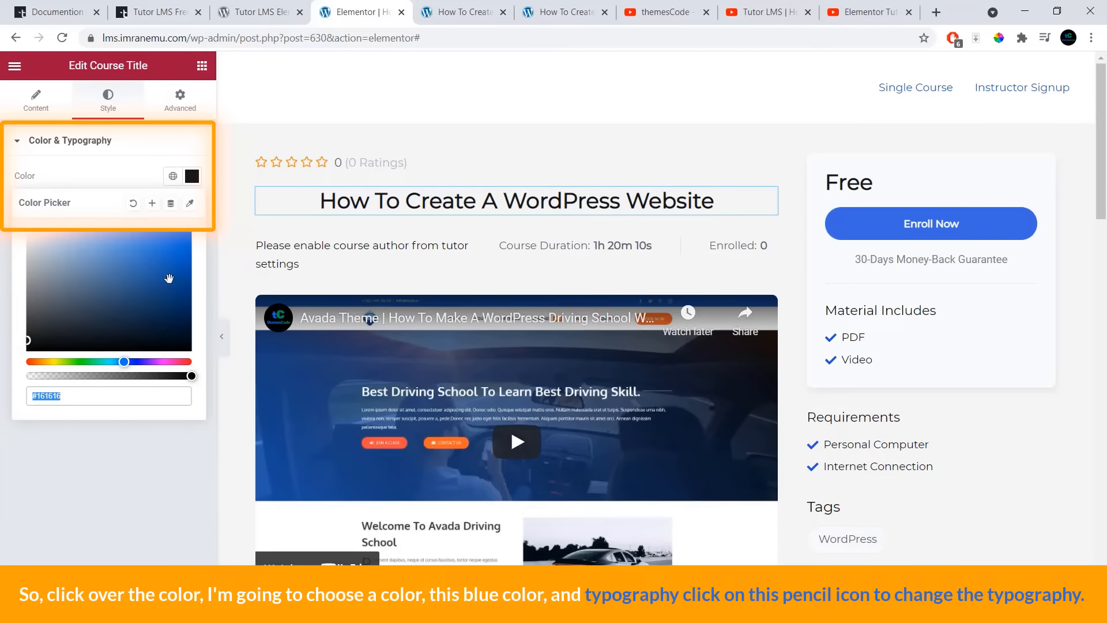
{"action": "left_click", "coordinate": [185, 256]}
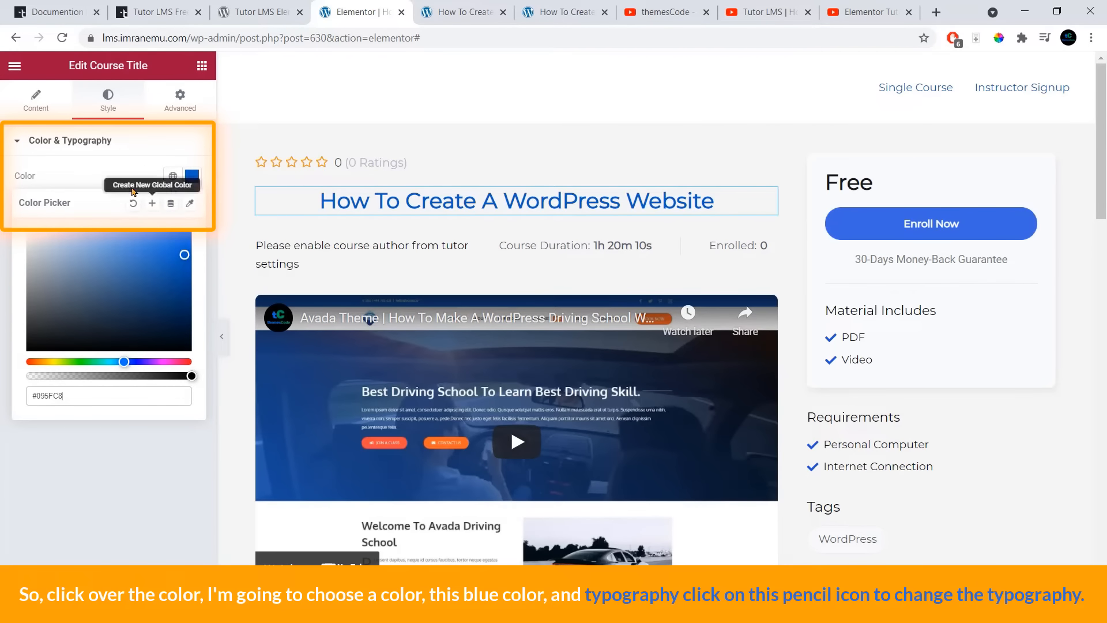
{"action": "left_click", "coordinate": [121, 170]}
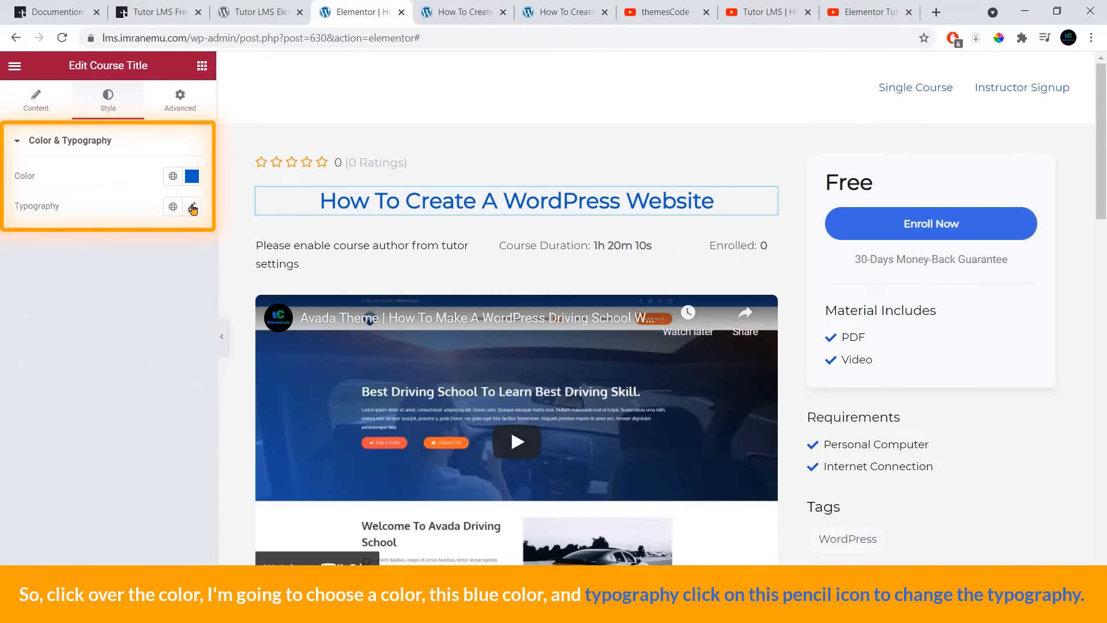
Step: Set the Course Title's typography to the Poppins font family with a weight of 800
{"action": "left_click", "coordinate": [192, 208]}
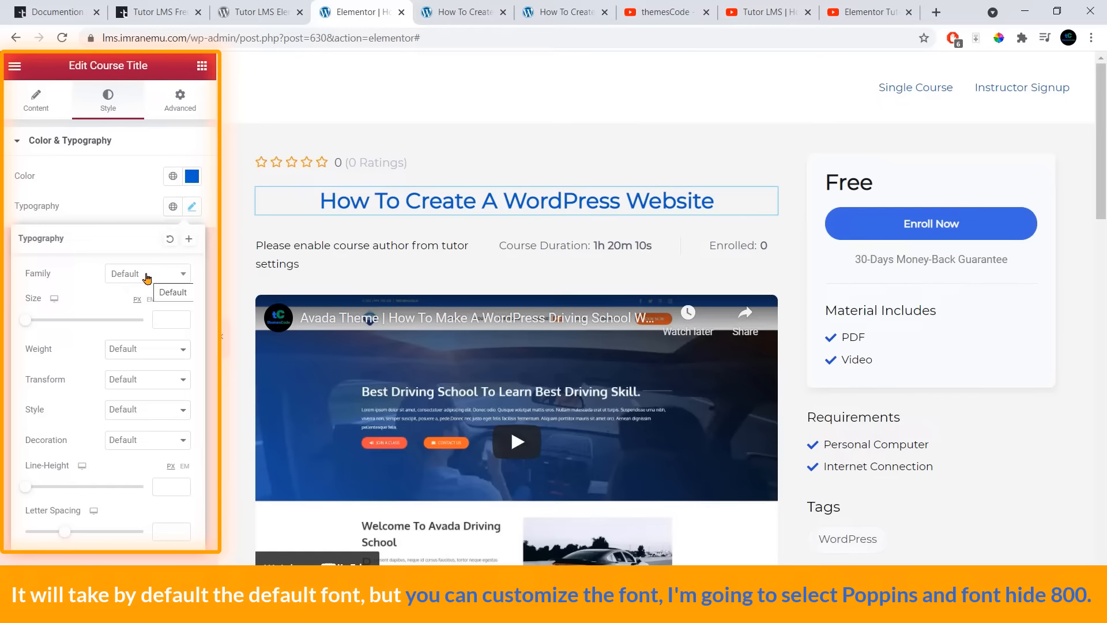
{"action": "left_click", "coordinate": [147, 275]}
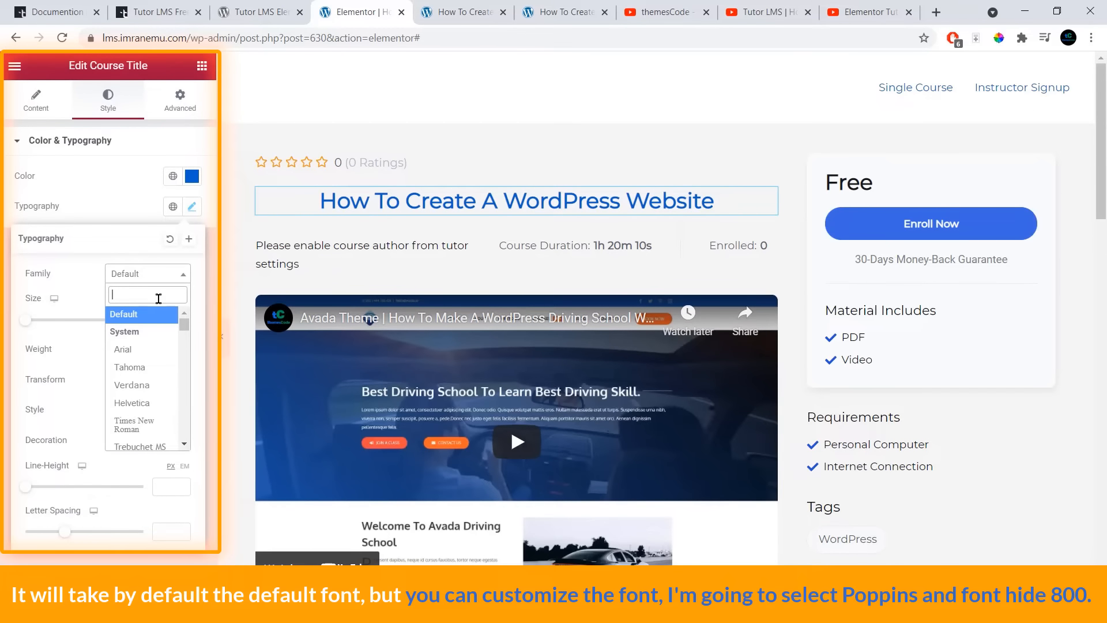
{"action": "type", "text": "pop"}
{"action": "left_click", "coordinate": [136, 348]}
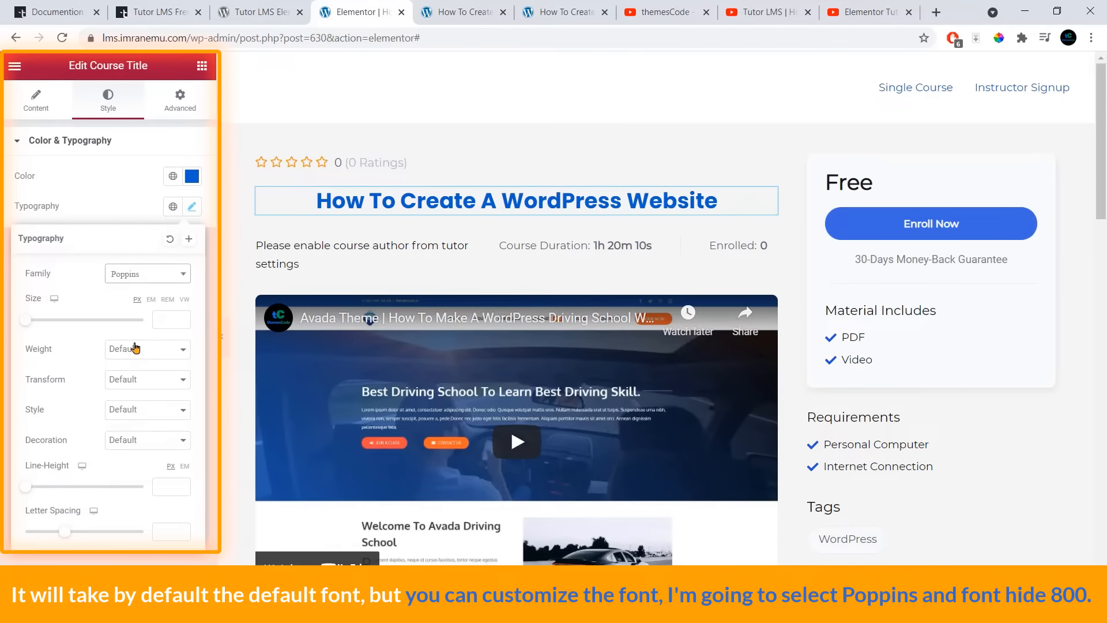
{"action": "left_click", "coordinate": [154, 352]}
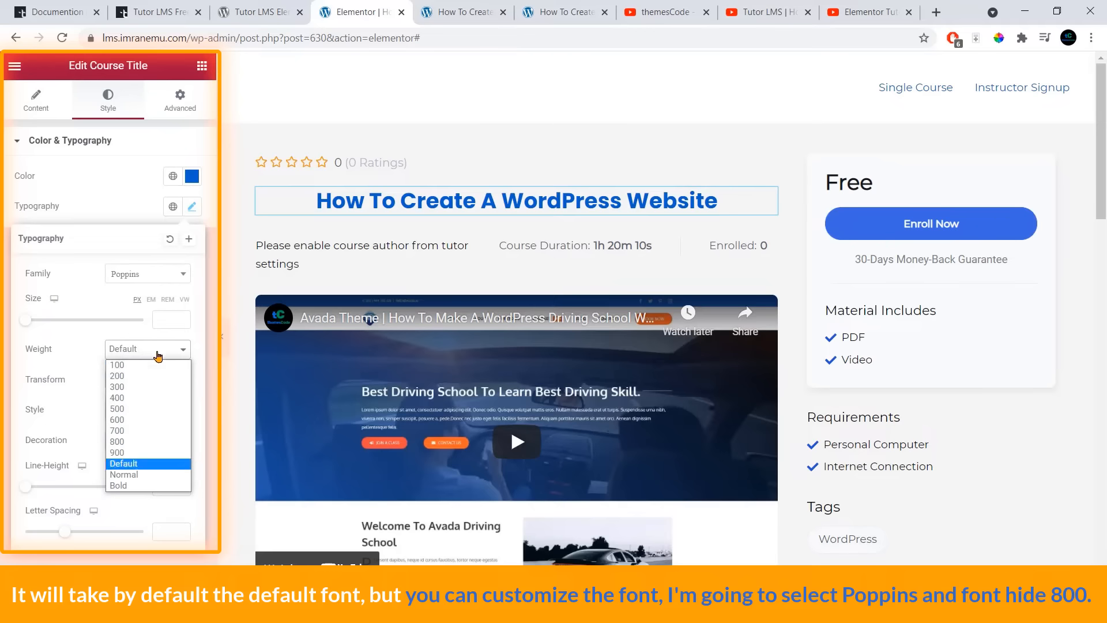
{"action": "left_click", "coordinate": [131, 441]}
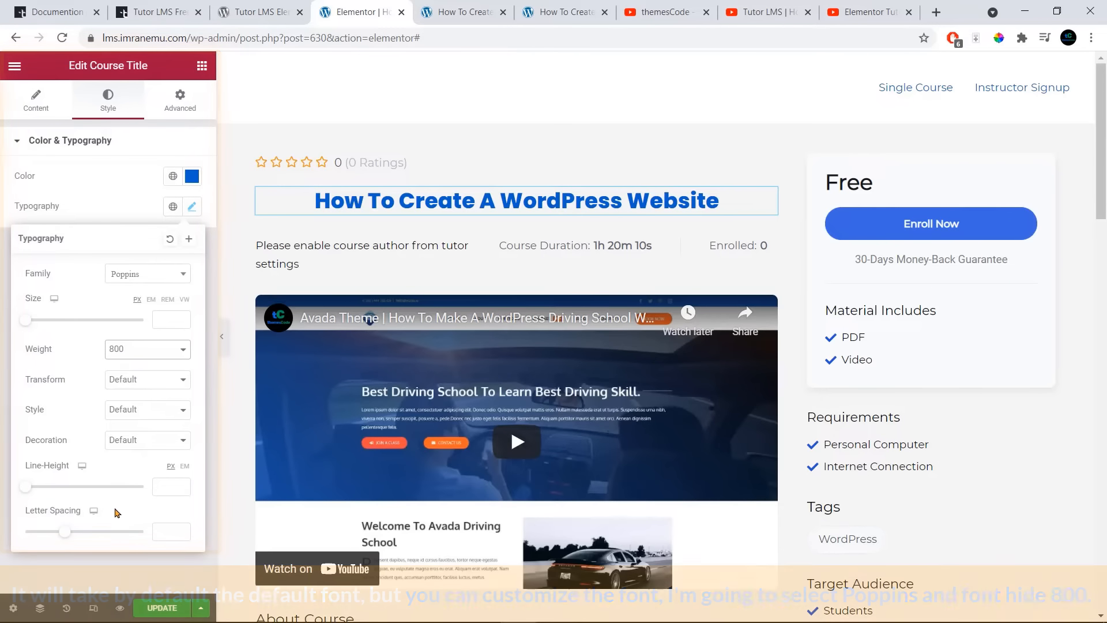
{"action": "left_click", "coordinate": [113, 207]}
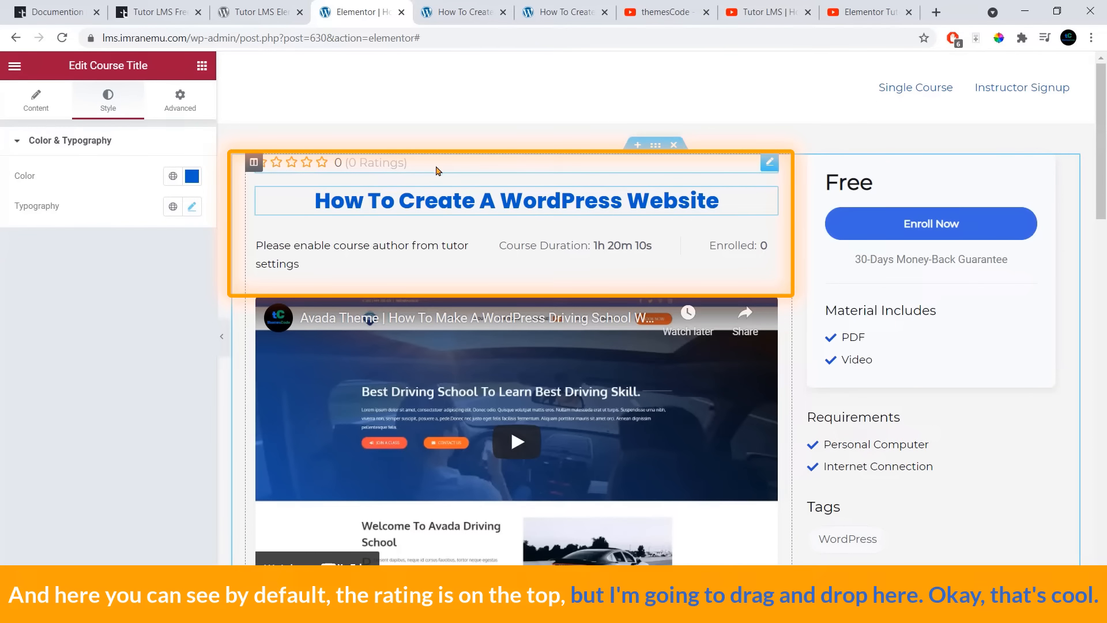
Step: Move the Course Rating widget below the author, duration and enrolled row, then delete it from the page
{"action": "left_click_drag", "start_coordinate": [769, 164], "coordinate": [469, 265]}
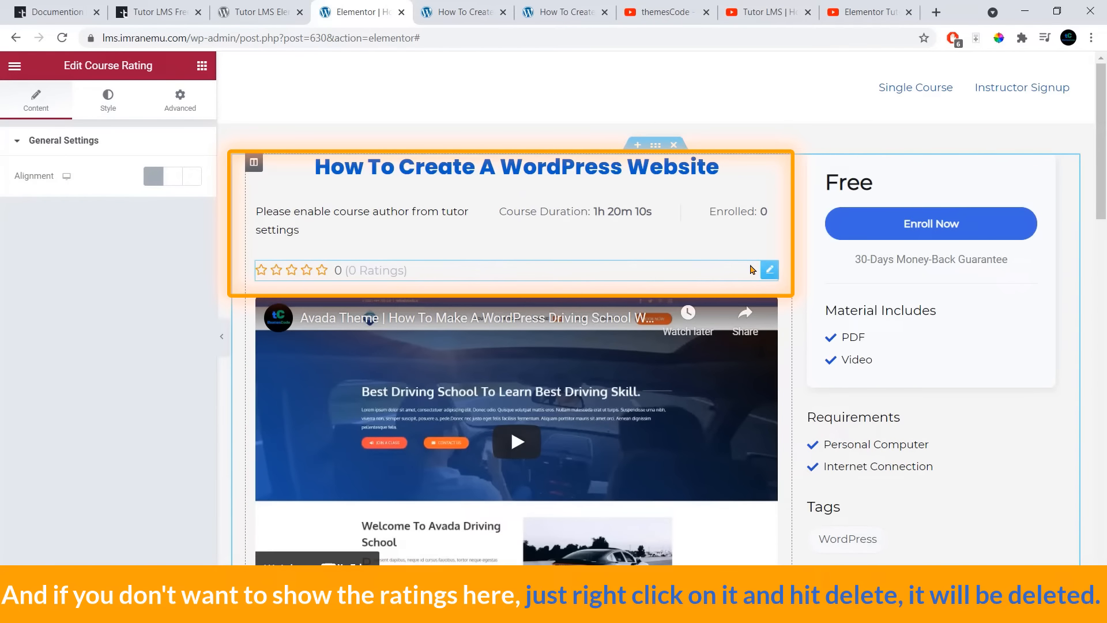
{"action": "right_click", "coordinate": [771, 274]}
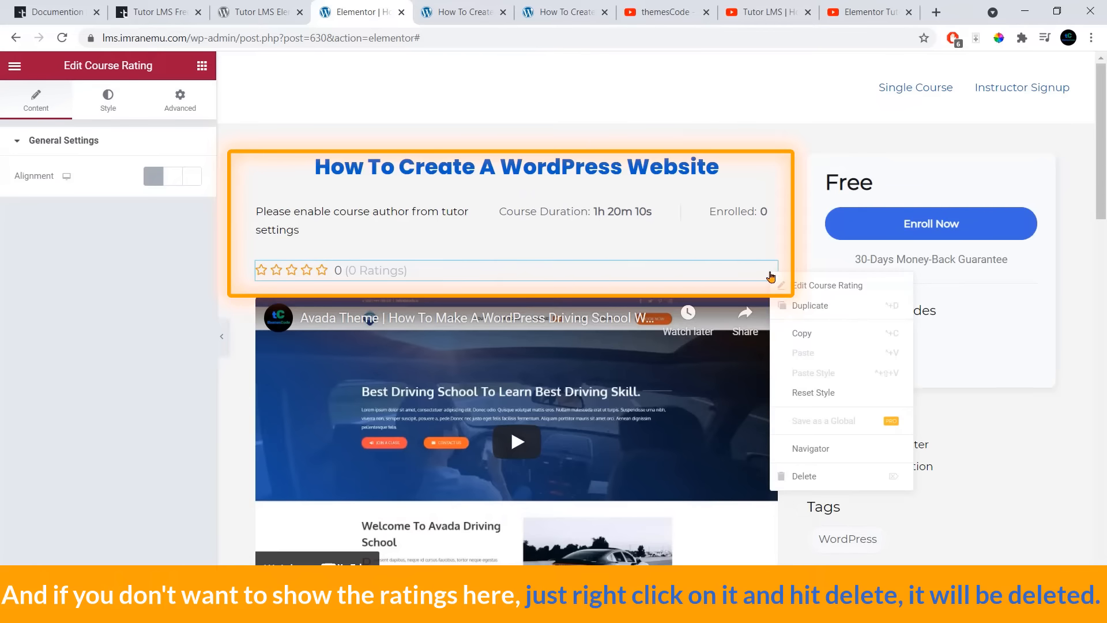
{"action": "left_click", "coordinate": [805, 476]}
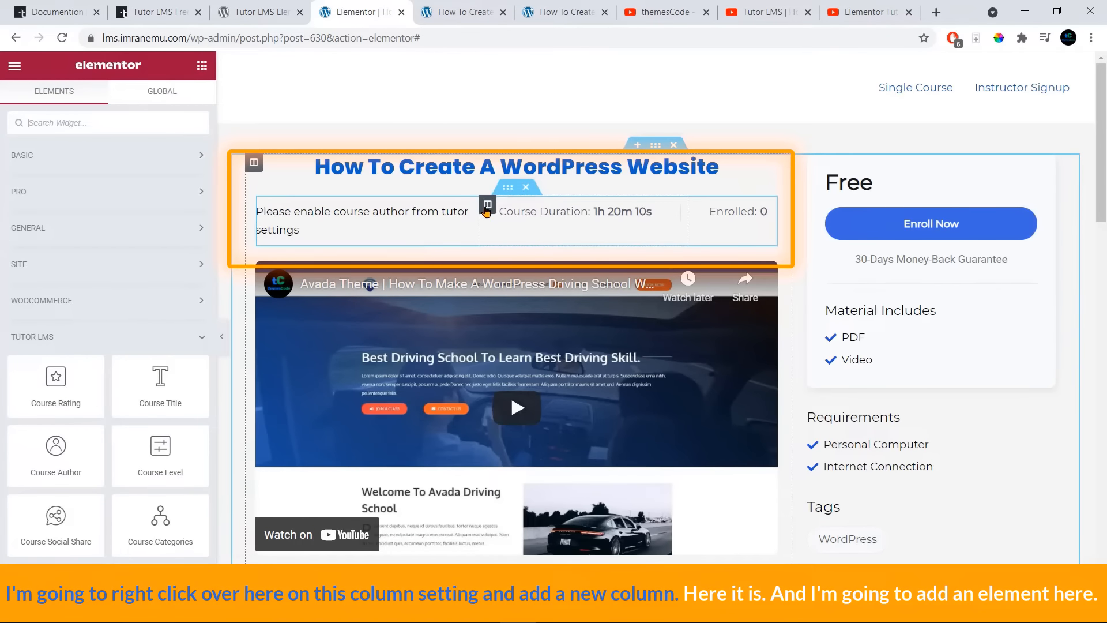
Step: Add a new column after the Course Duration column and place the Course Categories widget in it
{"action": "right_click", "coordinate": [487, 206]}
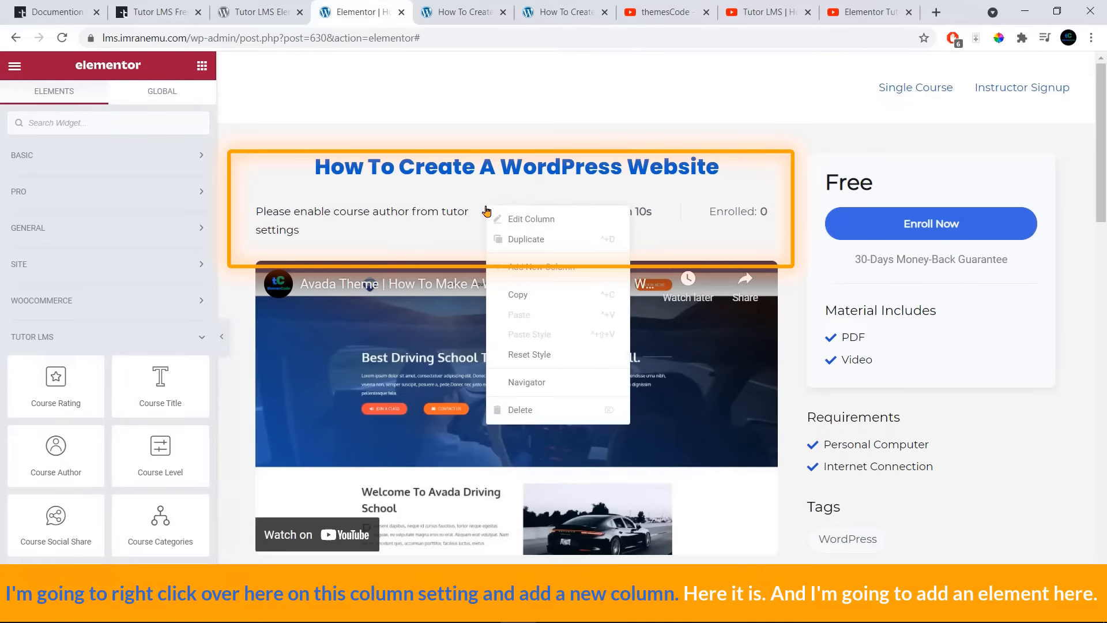
{"action": "left_click", "coordinate": [529, 267]}
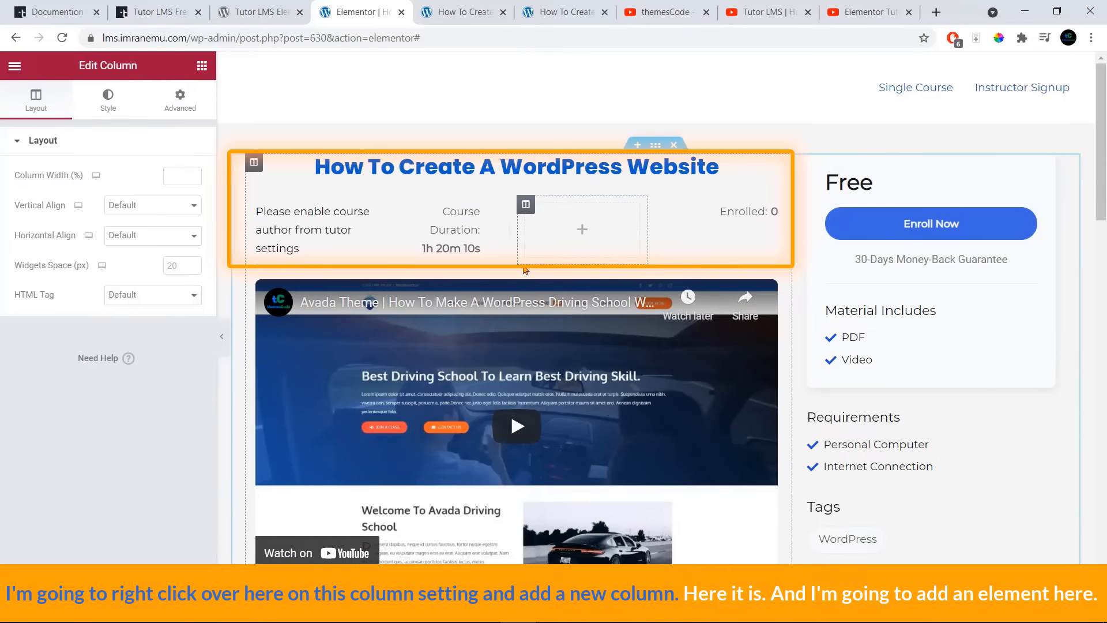
{"action": "left_click", "coordinate": [582, 232]}
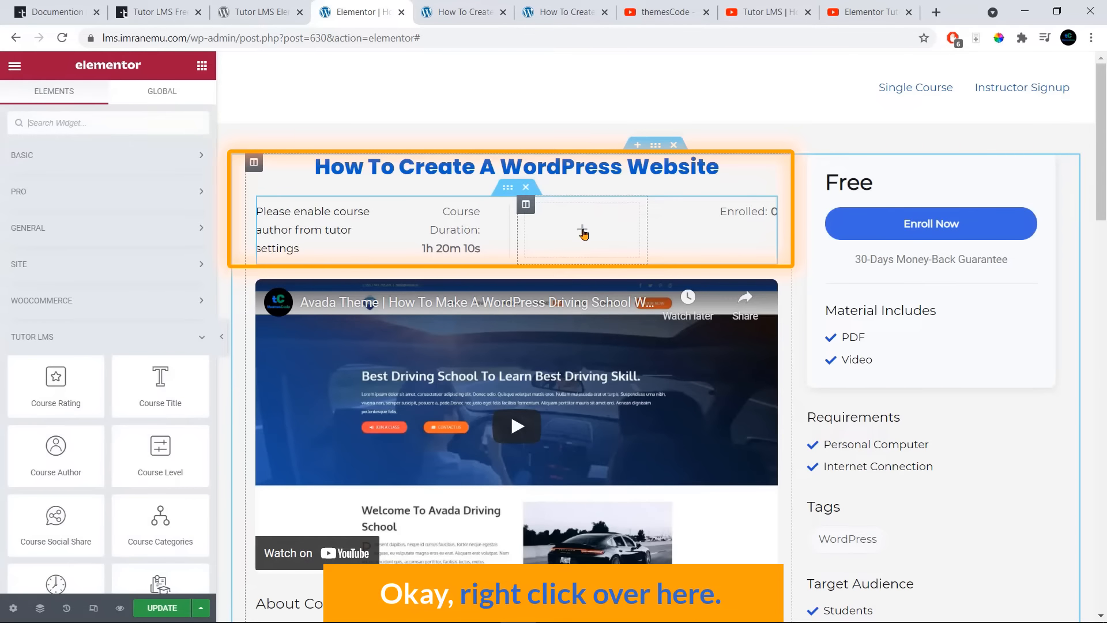
{"action": "scroll", "coordinate": [134, 365], "scroll_direction": "down", "scroll_amount": 3}
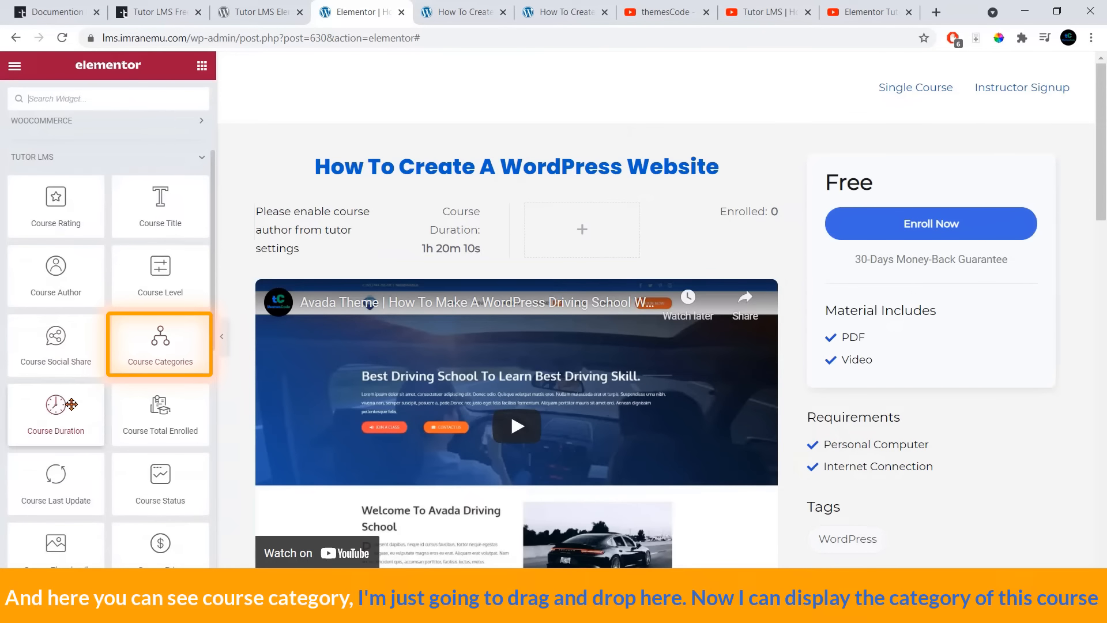
{"action": "left_click_drag", "start_coordinate": [156, 349], "coordinate": [562, 223]}
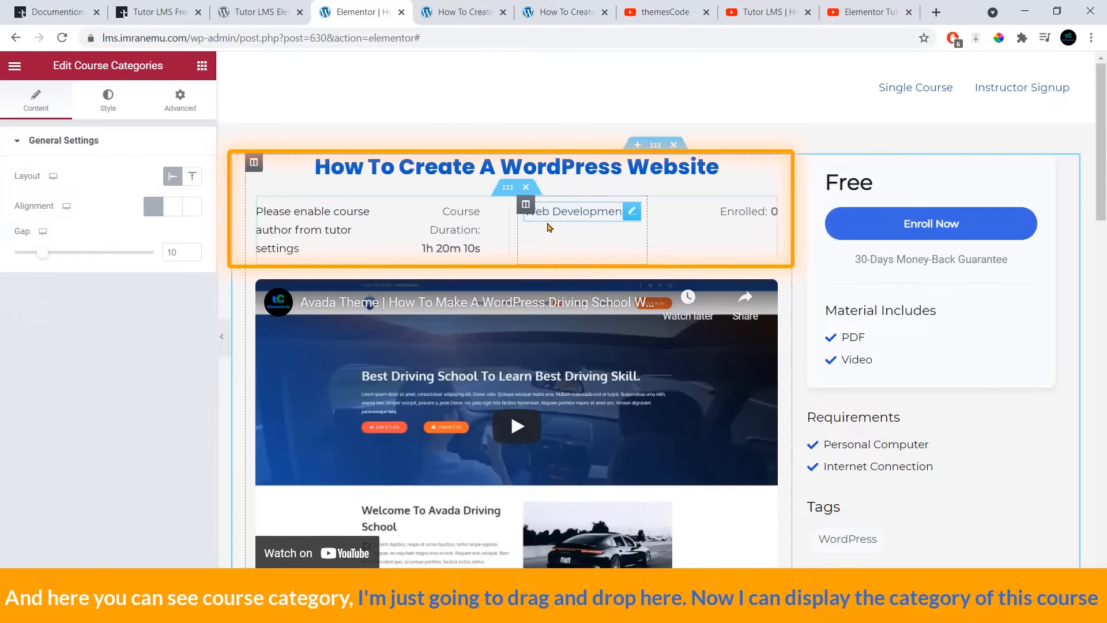
Step: Widen the Course Categories column by shrinking the enrolled column, and widen the Course Duration column at the Course Categories column's expense
{"action": "left_click_drag", "start_coordinate": [649, 237], "coordinate": [679, 240]}
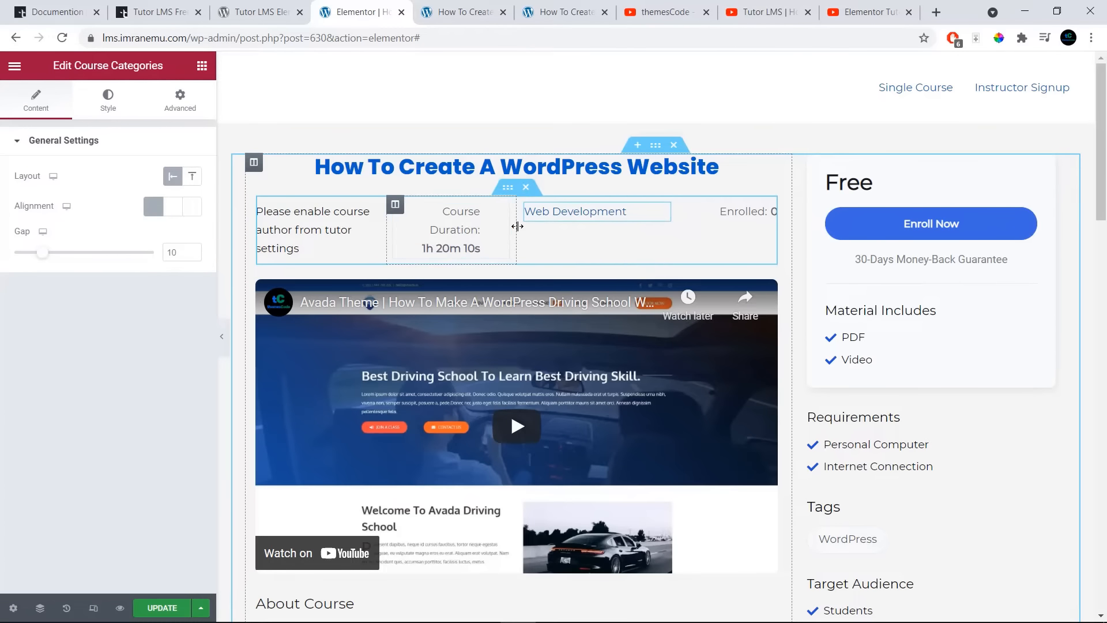
{"action": "left_click_drag", "start_coordinate": [517, 227], "coordinate": [568, 230]}
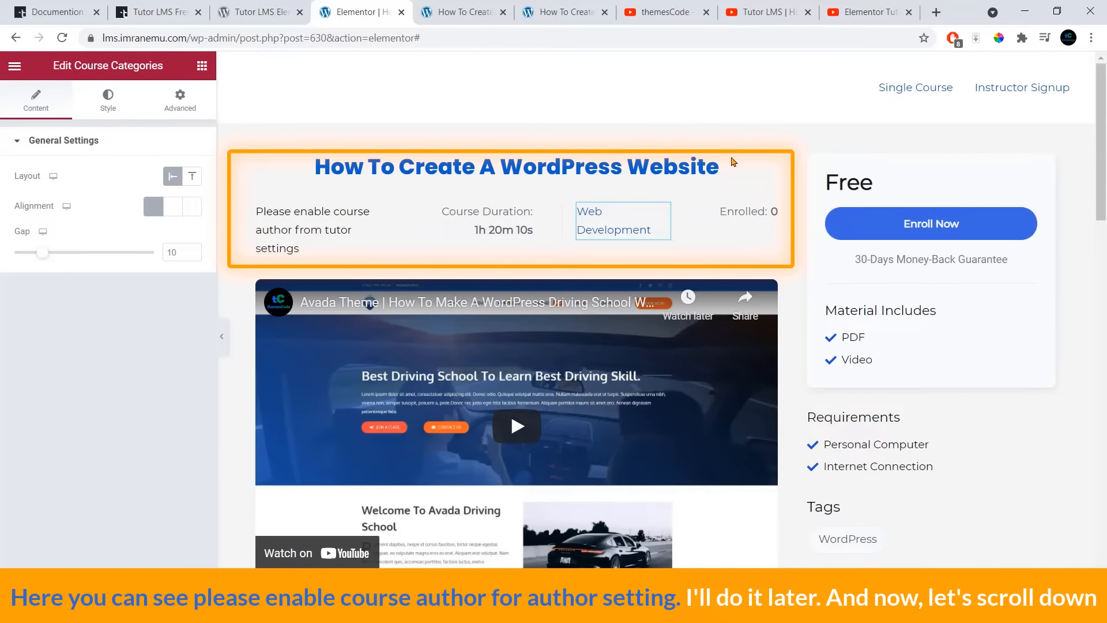
Step: Move the About Course widget into the column with the course requirements, below Target Audience, with its content settings open
{"action": "scroll", "coordinate": [662, 236], "scroll_direction": "down", "scroll_amount": 2}
{"action": "scroll", "coordinate": [662, 236], "scroll_direction": "down", "scroll_amount": 4}
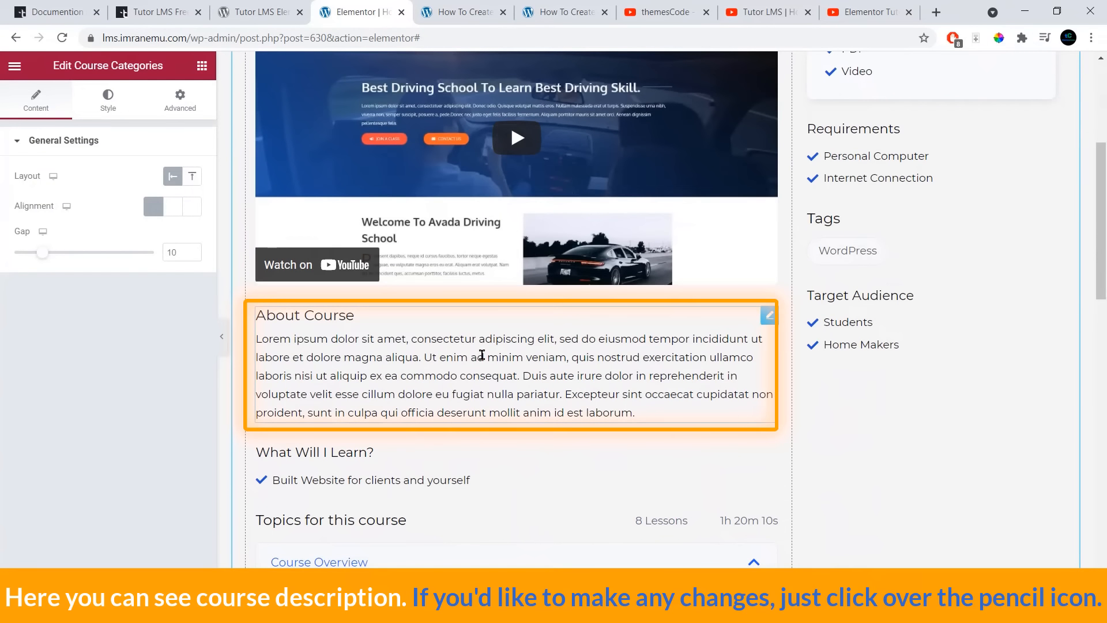
{"action": "left_click", "coordinate": [768, 317]}
{"action": "left_click", "coordinate": [79, 196]}
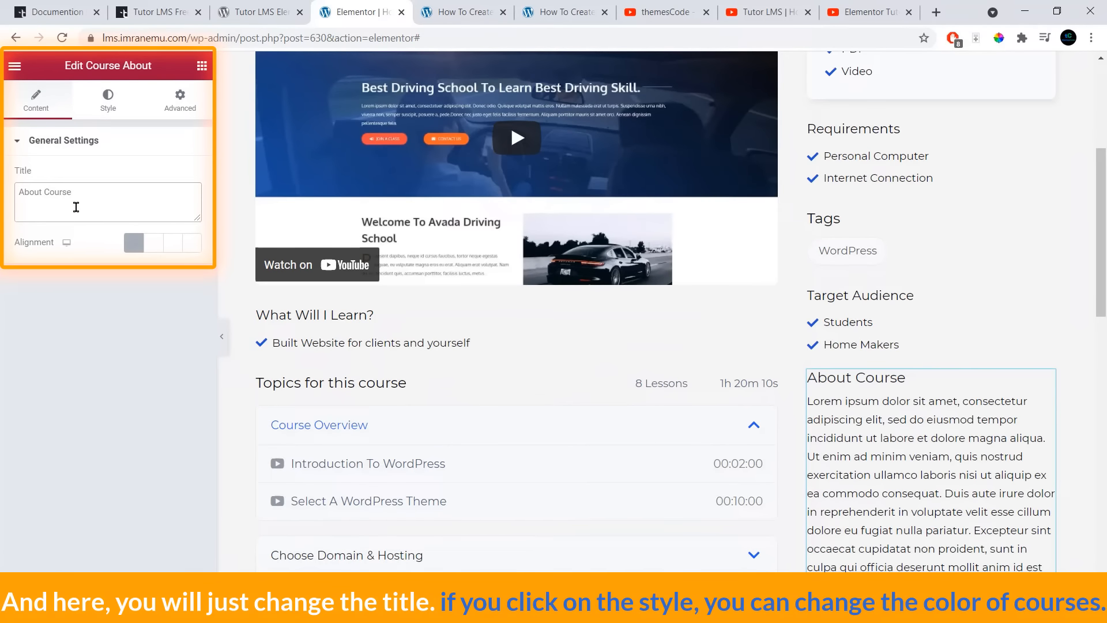
Step: Change the heading color of the About Course widget to a medium gray
{"action": "scroll", "coordinate": [495, 339], "scroll_direction": "down", "scroll_amount": 3}
{"action": "left_click", "coordinate": [108, 98]}
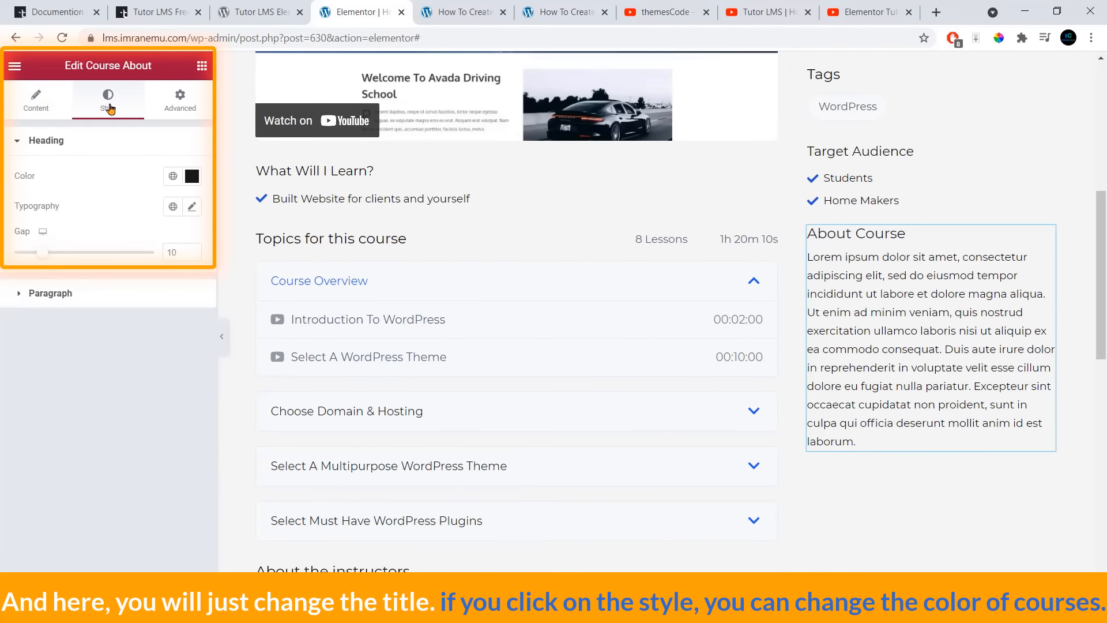
{"action": "left_click", "coordinate": [192, 177]}
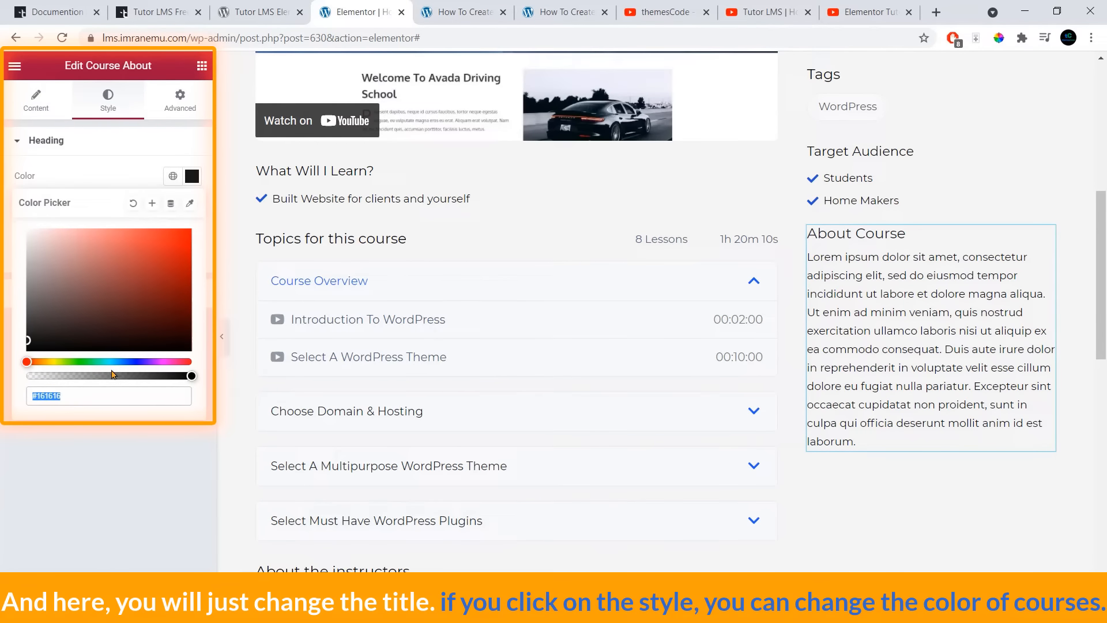
{"action": "left_click", "coordinate": [43, 291]}
{"action": "left_click", "coordinate": [192, 177]}
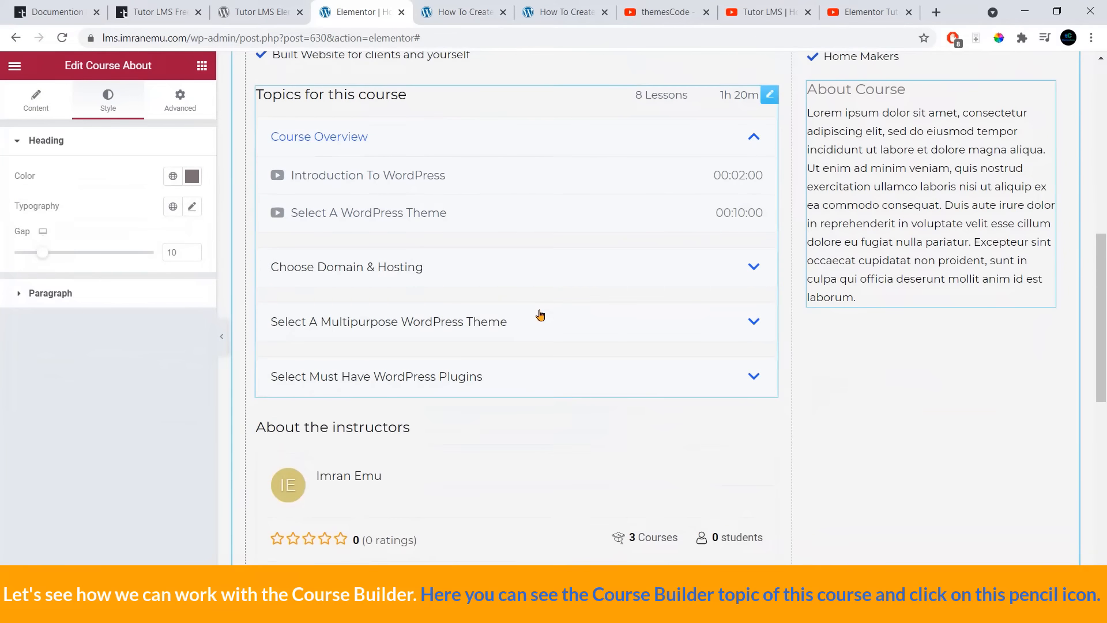
Step: Set the normal-state topic icon color of the Course Curriculum widget to dark green
{"action": "scroll", "coordinate": [540, 314], "scroll_direction": "up", "scroll_amount": 3}
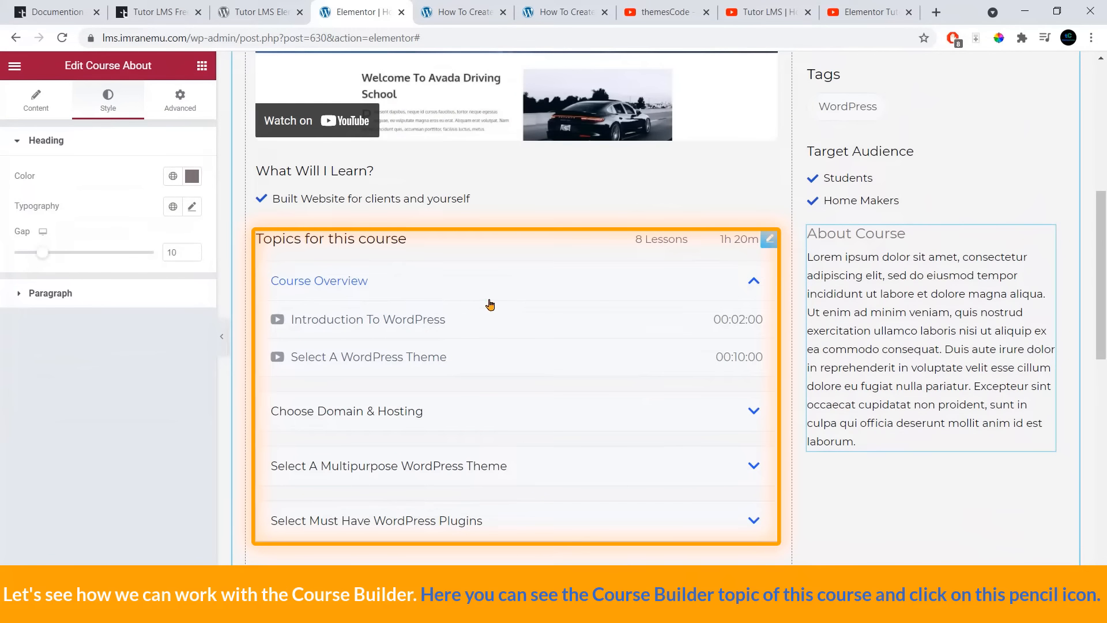
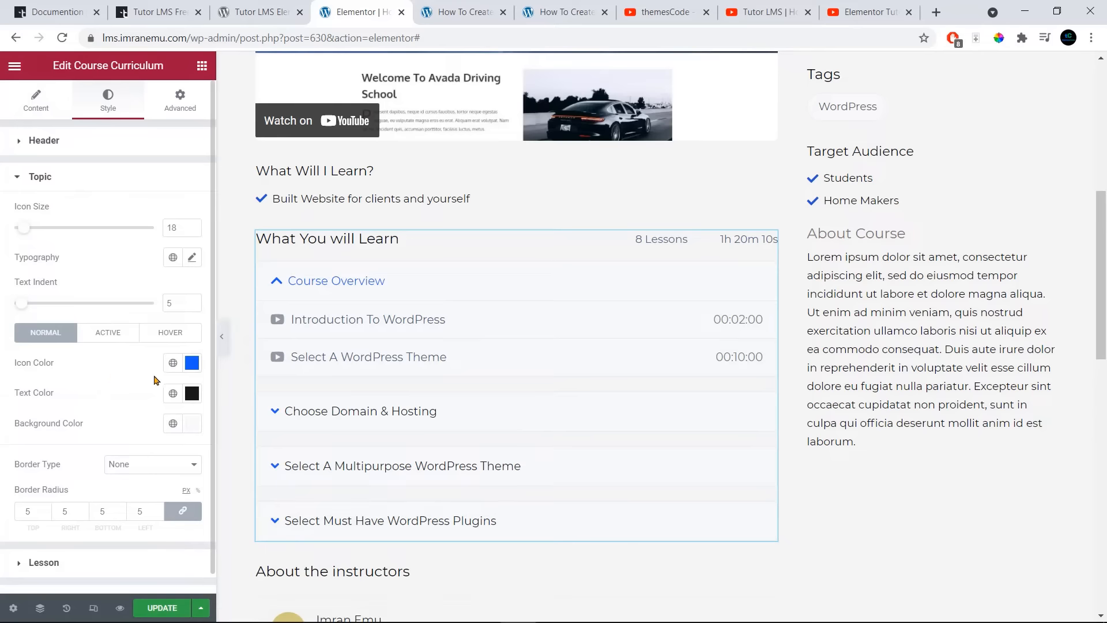
{"action": "left_click", "coordinate": [192, 363]}
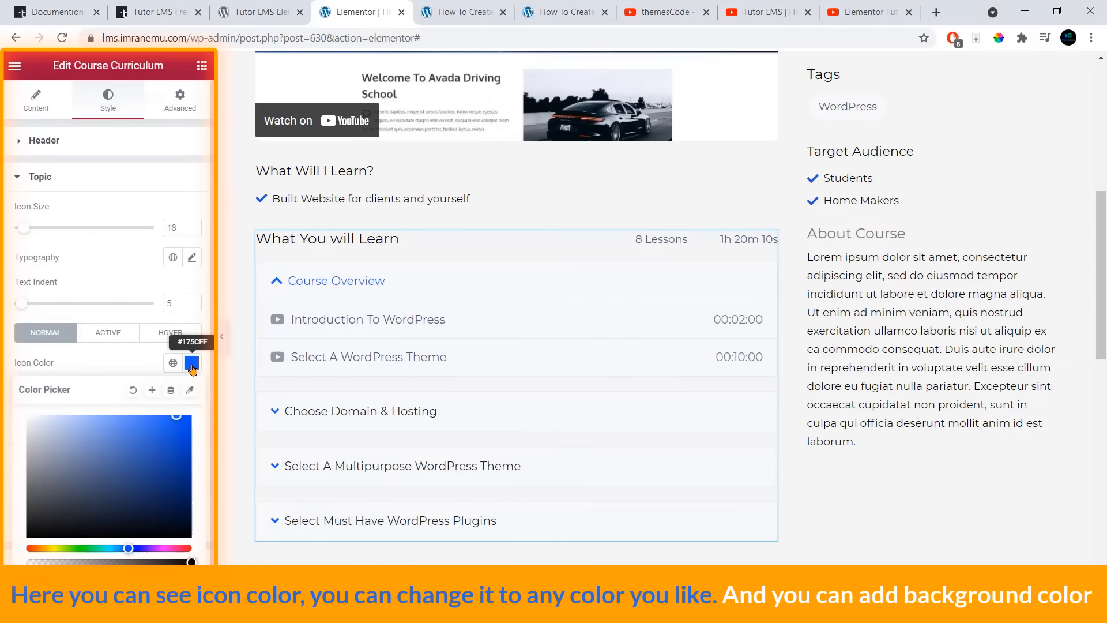
{"action": "left_click", "coordinate": [89, 548]}
{"action": "left_click", "coordinate": [163, 458]}
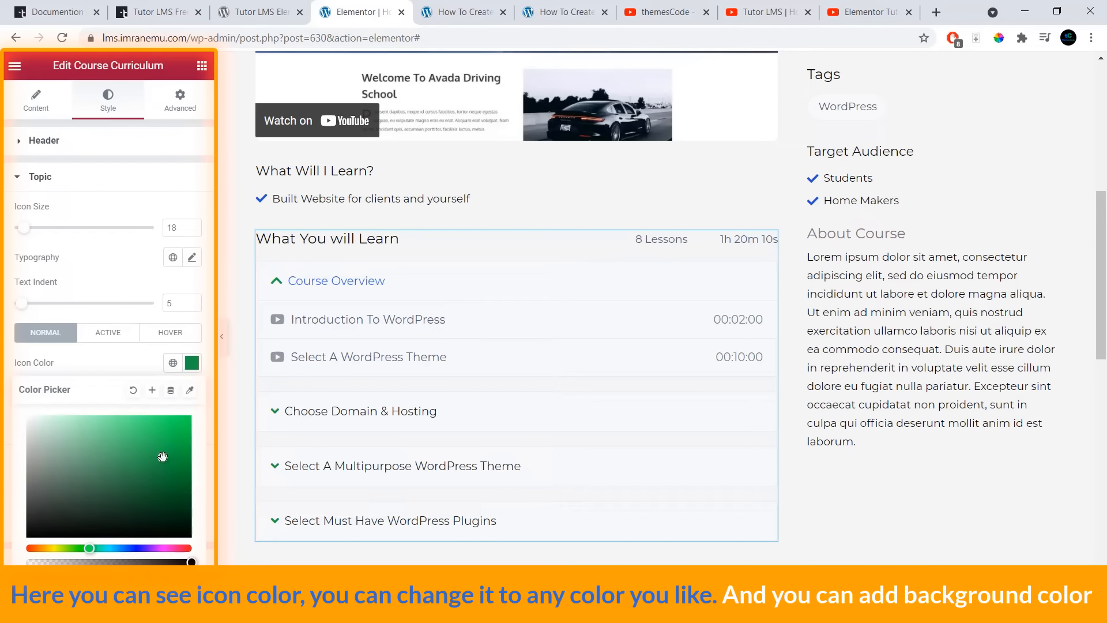
{"action": "left_click", "coordinate": [160, 482]}
{"action": "left_click", "coordinate": [193, 364]}
Step: Review the Course Curriculum widget's Lesson and Spacing style options, plus the content settings of the Course Instructors widget
{"action": "scroll", "coordinate": [136, 383], "scroll_direction": "down", "scroll_amount": 1}
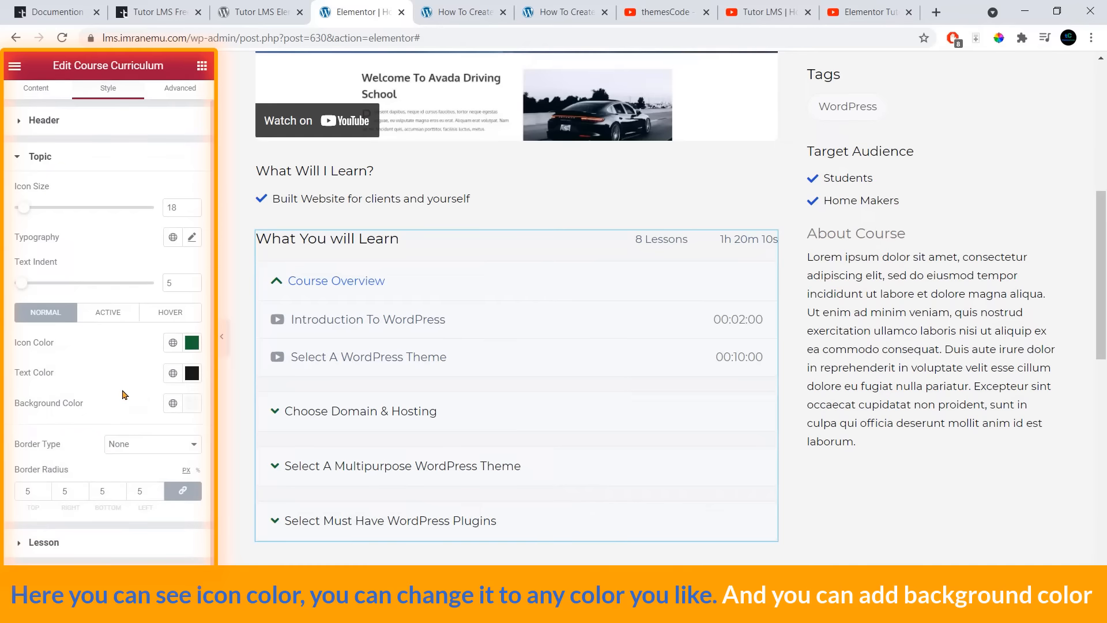
{"action": "left_click", "coordinate": [102, 543]}
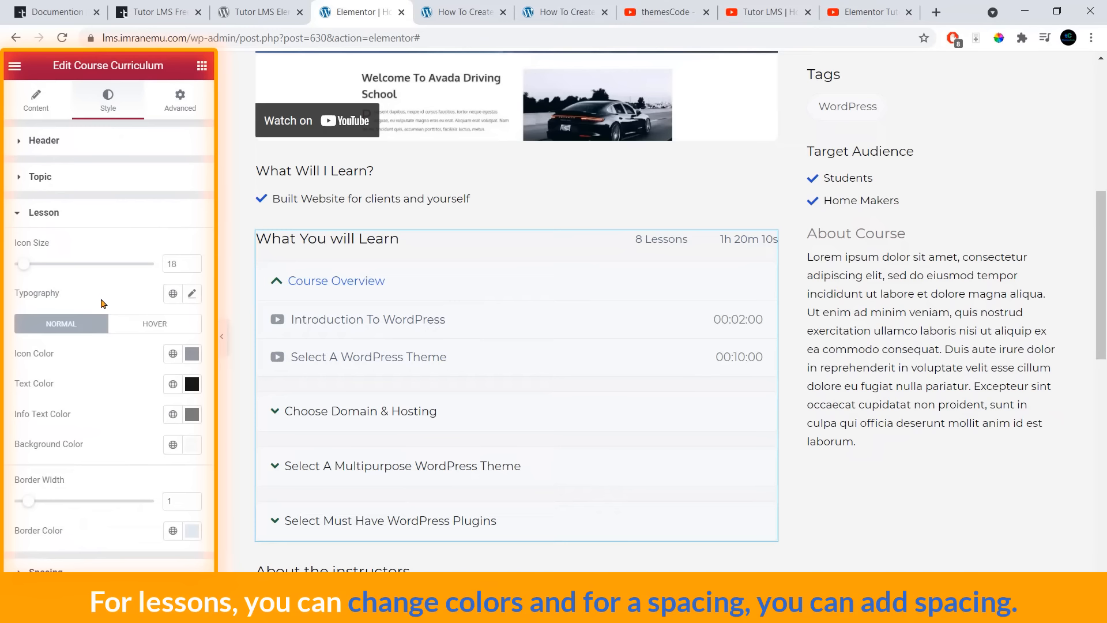
{"action": "left_click", "coordinate": [68, 222]}
{"action": "left_click", "coordinate": [105, 257]}
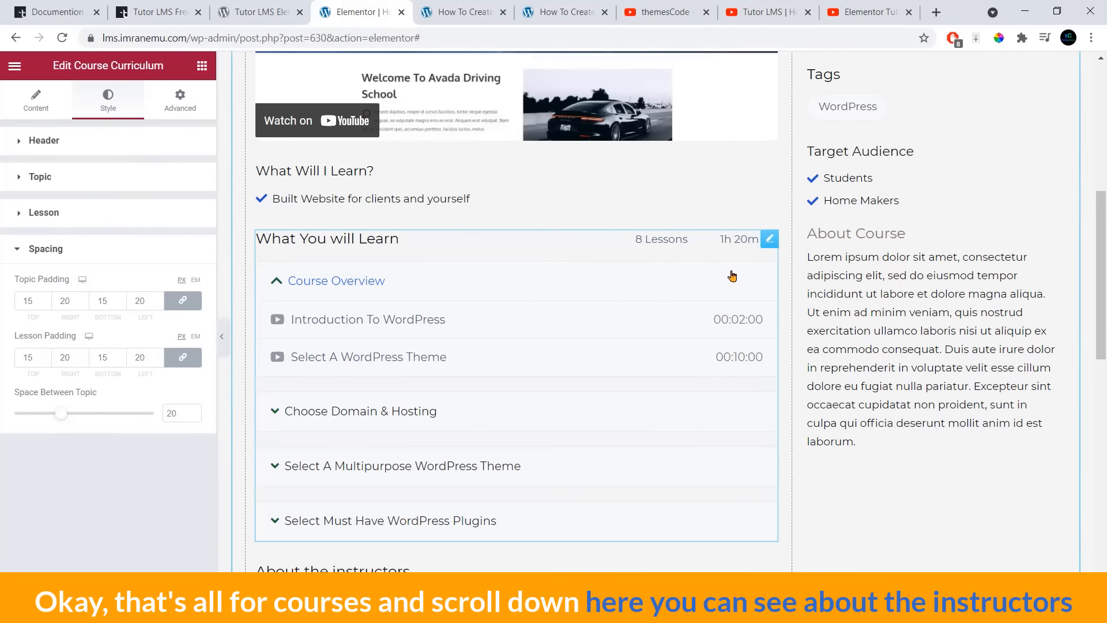
{"action": "scroll", "coordinate": [586, 398], "scroll_direction": "down", "scroll_amount": 5}
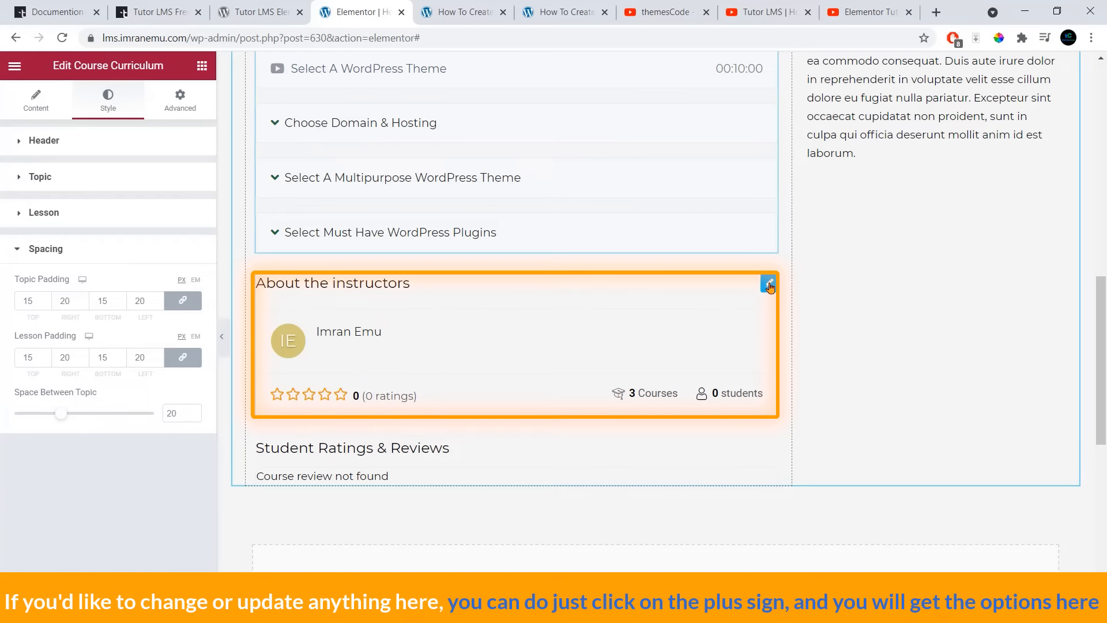
{"action": "left_click", "coordinate": [769, 284]}
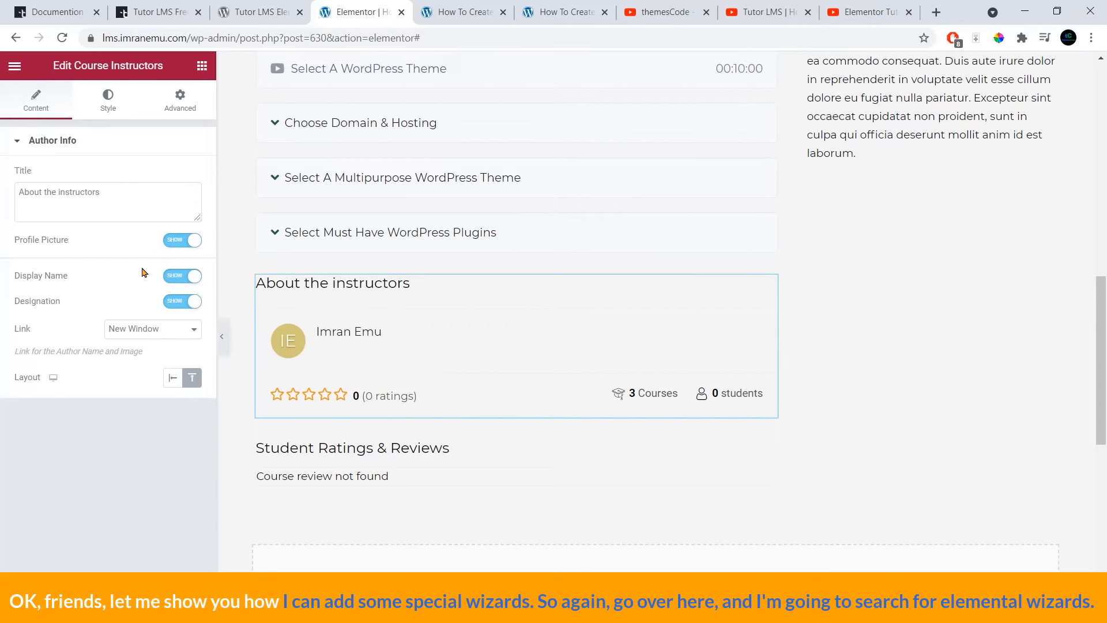
Step: Add the Tutor LMS Course Social Share widget between About the instructors and Student Ratings & Reviews
{"action": "left_click", "coordinate": [202, 66]}
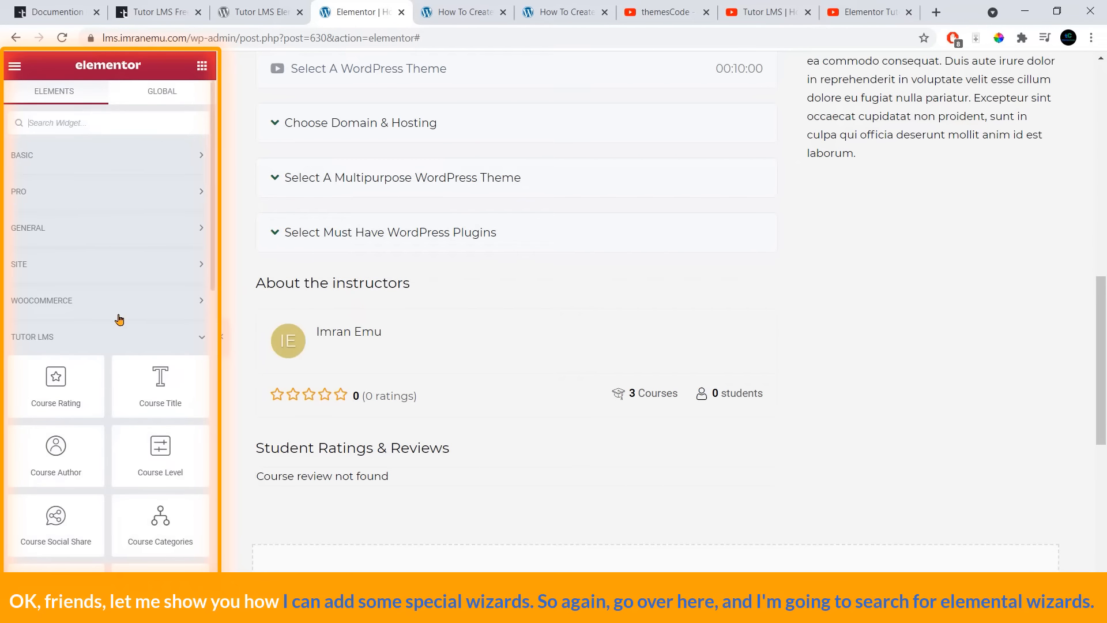
{"action": "scroll", "coordinate": [127, 295], "scroll_direction": "down", "scroll_amount": 2}
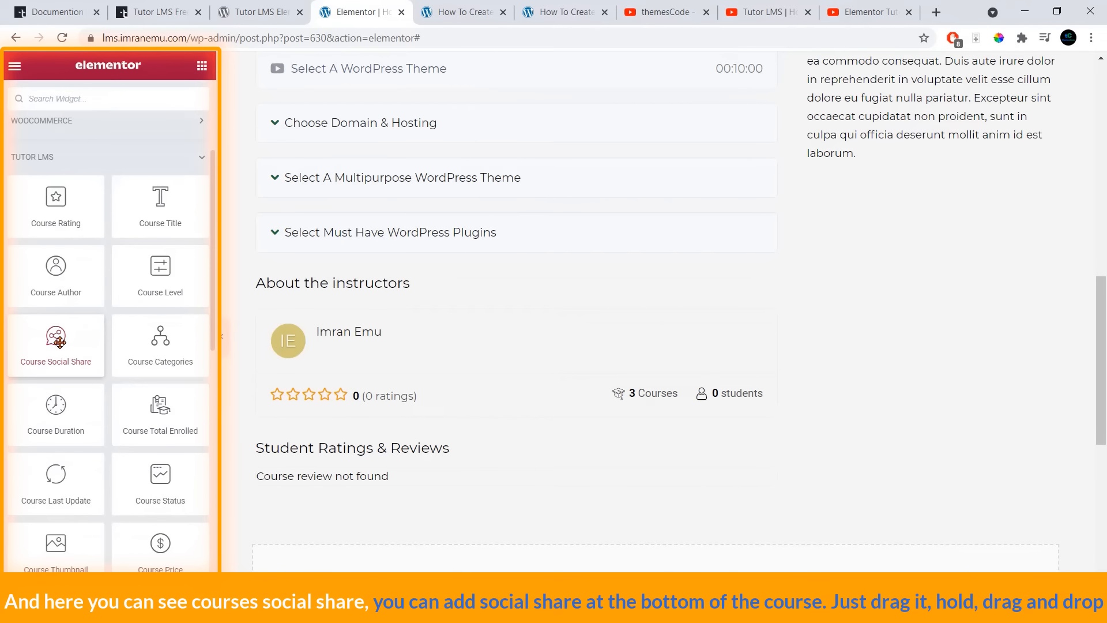
{"action": "scroll", "coordinate": [416, 294], "scroll_direction": "up", "scroll_amount": 10}
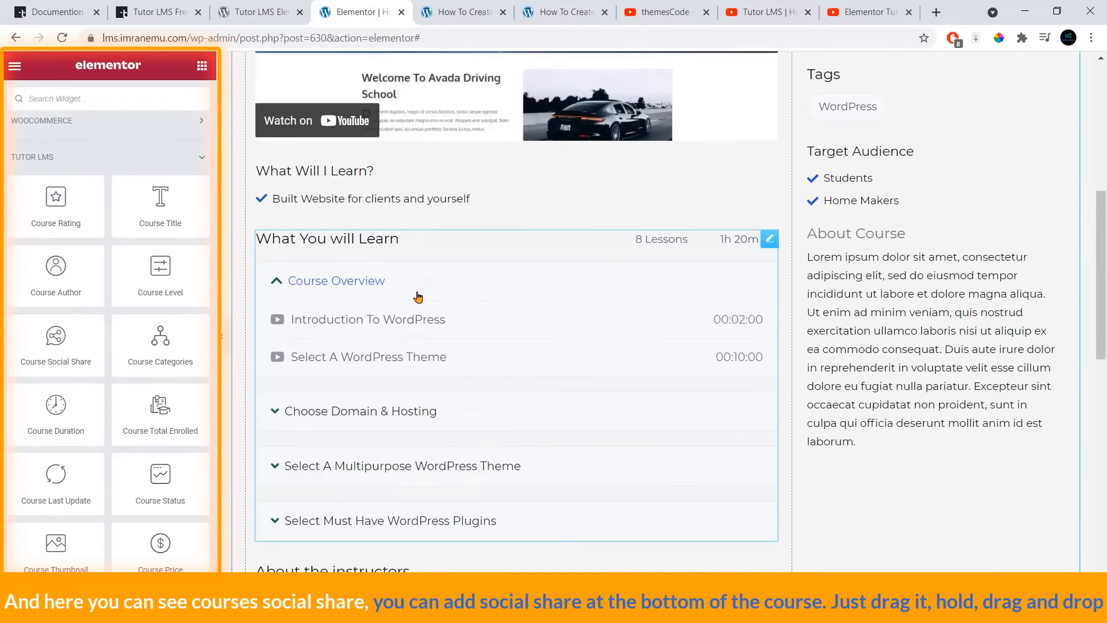
{"action": "scroll", "coordinate": [418, 297], "scroll_direction": "up", "scroll_amount": 3}
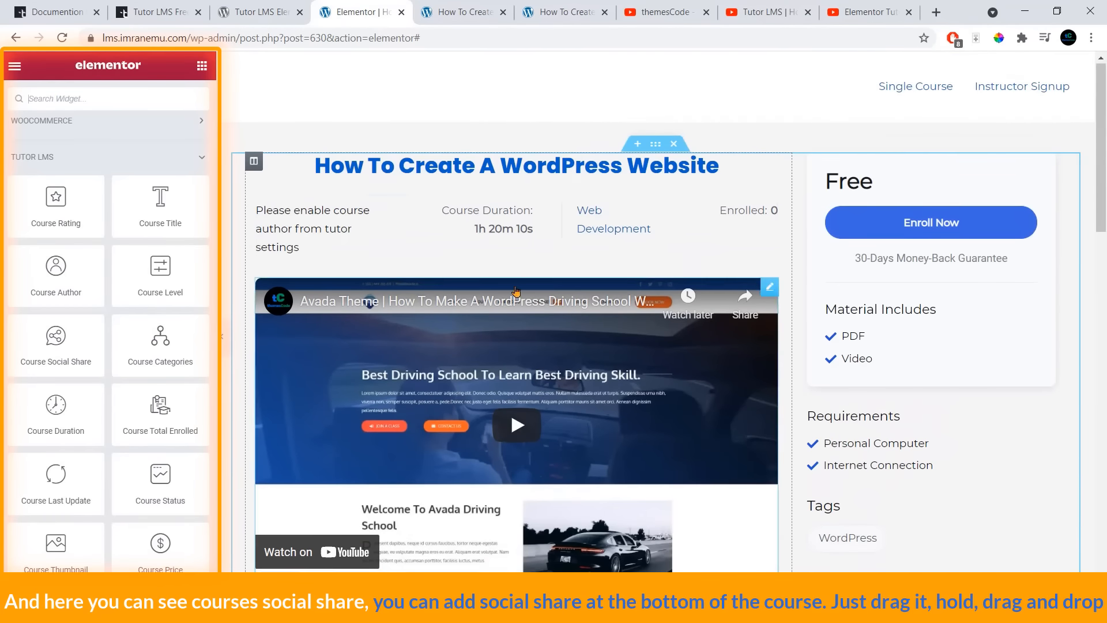
{"action": "scroll", "coordinate": [487, 325], "scroll_direction": "down", "scroll_amount": 8}
{"action": "scroll", "coordinate": [487, 325], "scroll_direction": "down", "scroll_amount": 7}
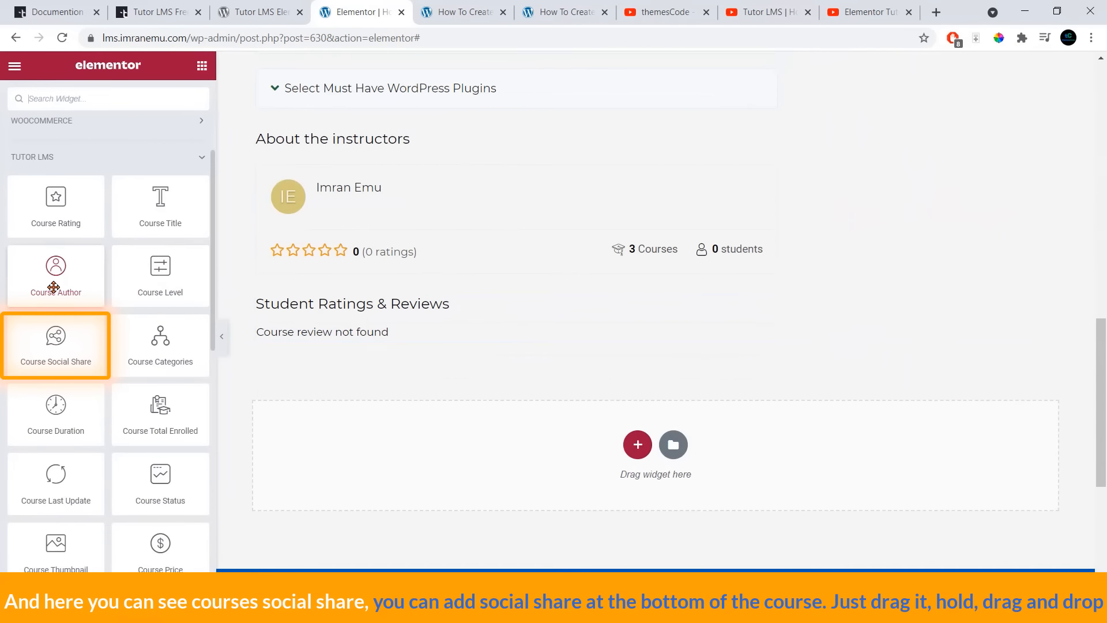
{"action": "left_click_drag", "start_coordinate": [37, 351], "coordinate": [421, 295]}
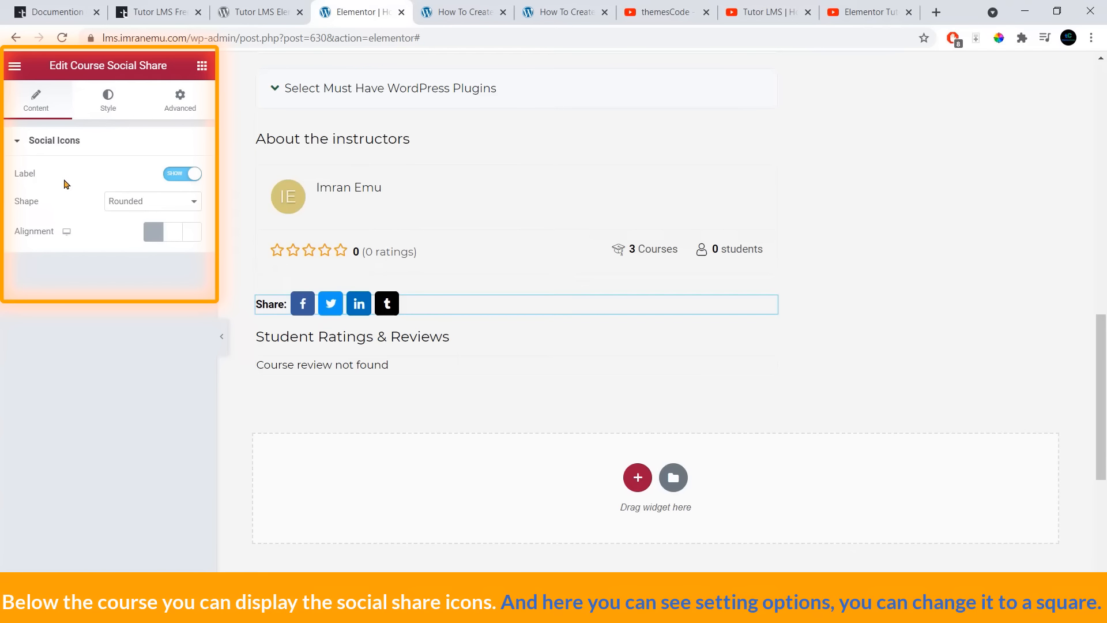
Step: Try the Square shape and center alignment on the social share icons, settling on circle shape and left alignment
{"action": "left_click", "coordinate": [139, 206]}
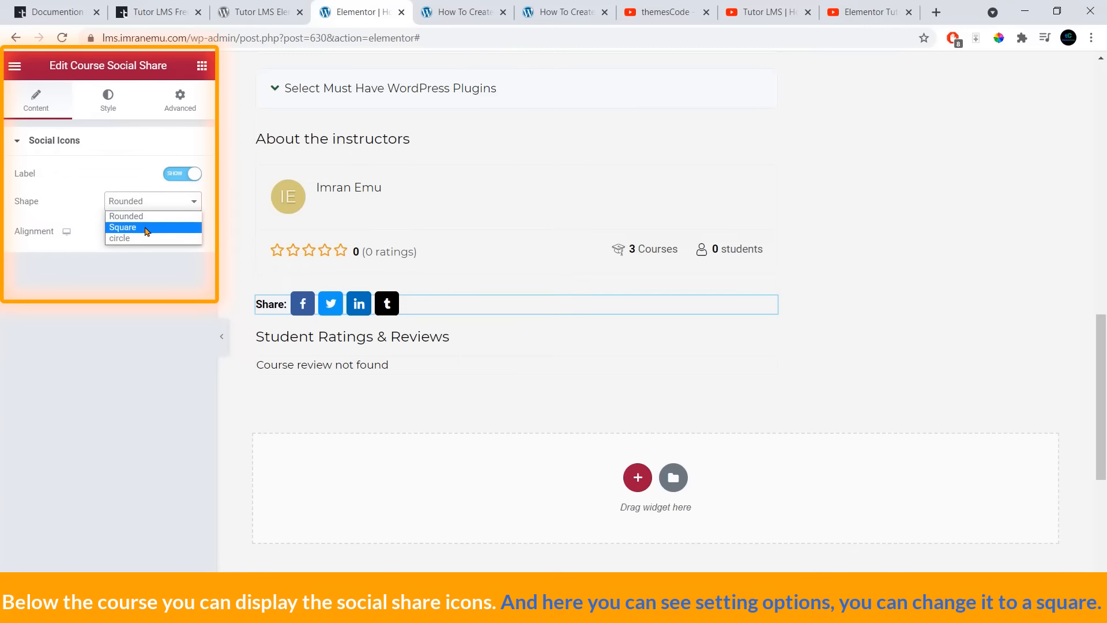
{"action": "left_click", "coordinate": [146, 229]}
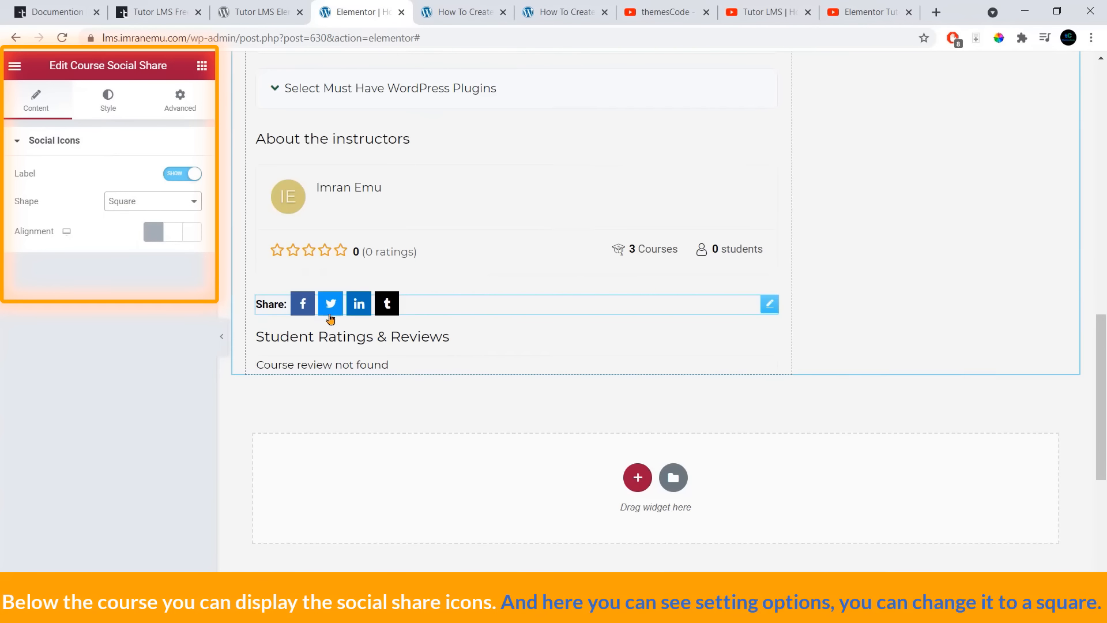
{"action": "left_click", "coordinate": [187, 207]}
{"action": "left_click", "coordinate": [173, 237]}
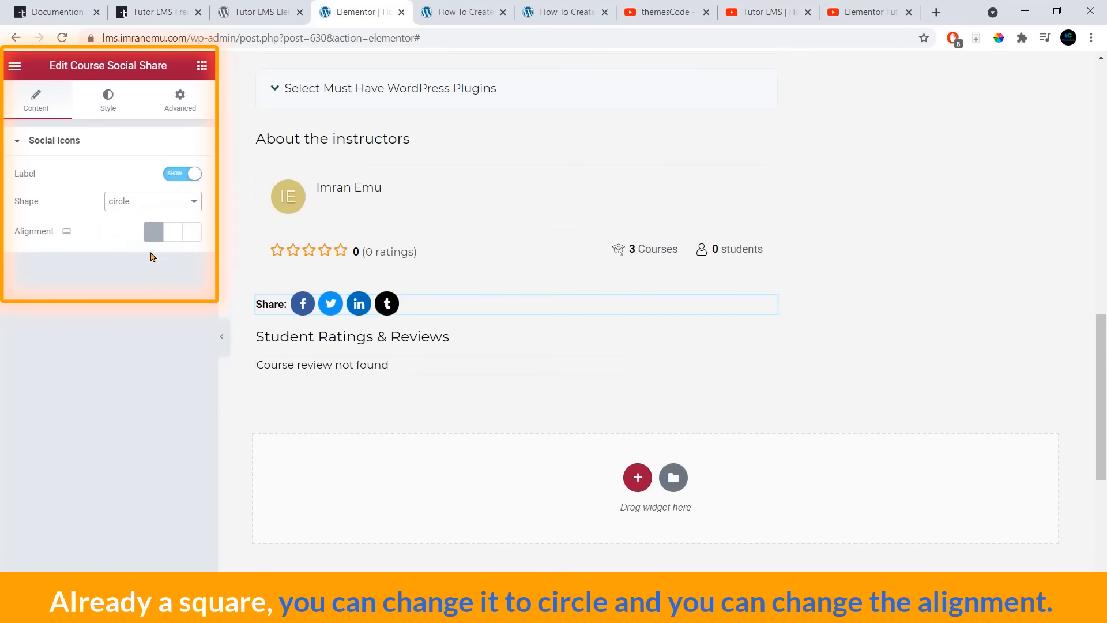
{"action": "left_click", "coordinate": [183, 236]}
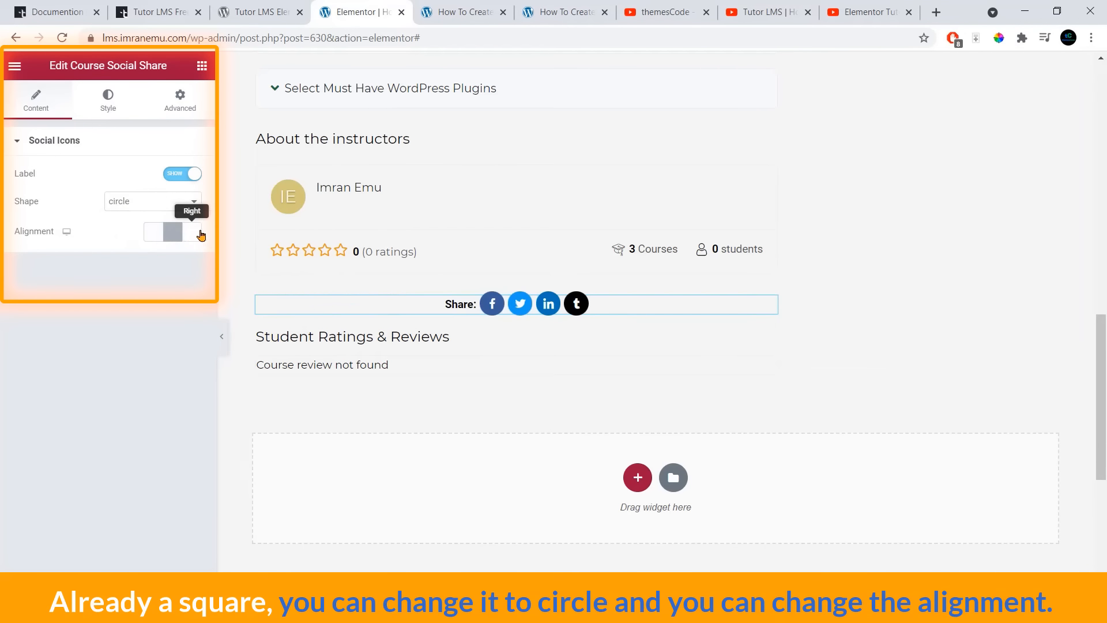
{"action": "left_click", "coordinate": [153, 231]}
Step: Switch the Course Social Share widget's icon color style from Official Color to Custom
{"action": "left_click", "coordinate": [107, 99]}
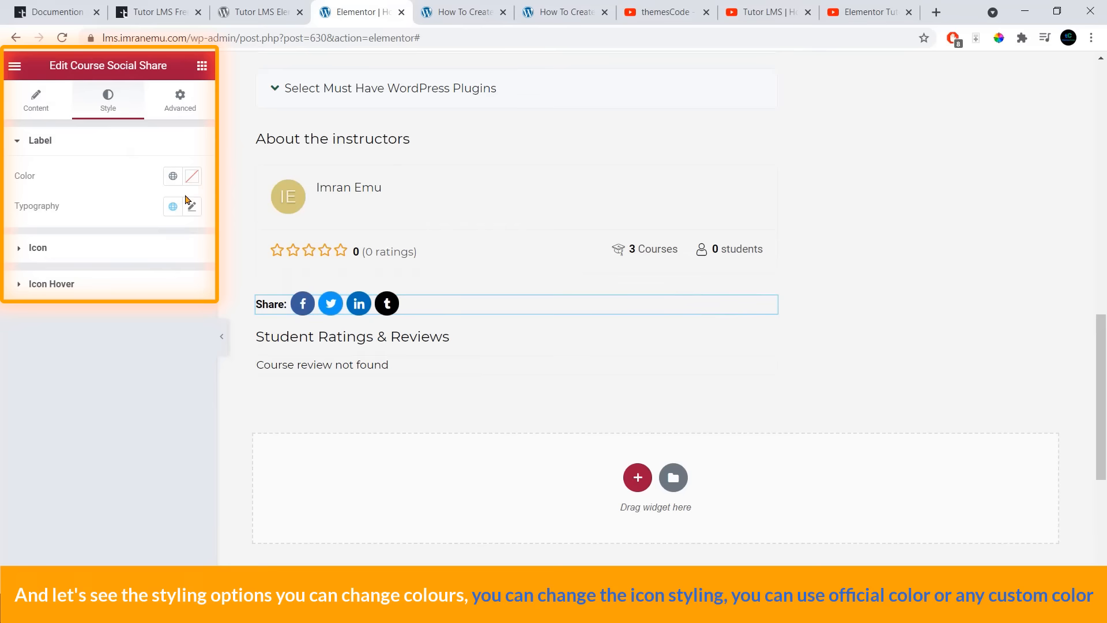
{"action": "left_click", "coordinate": [173, 250]}
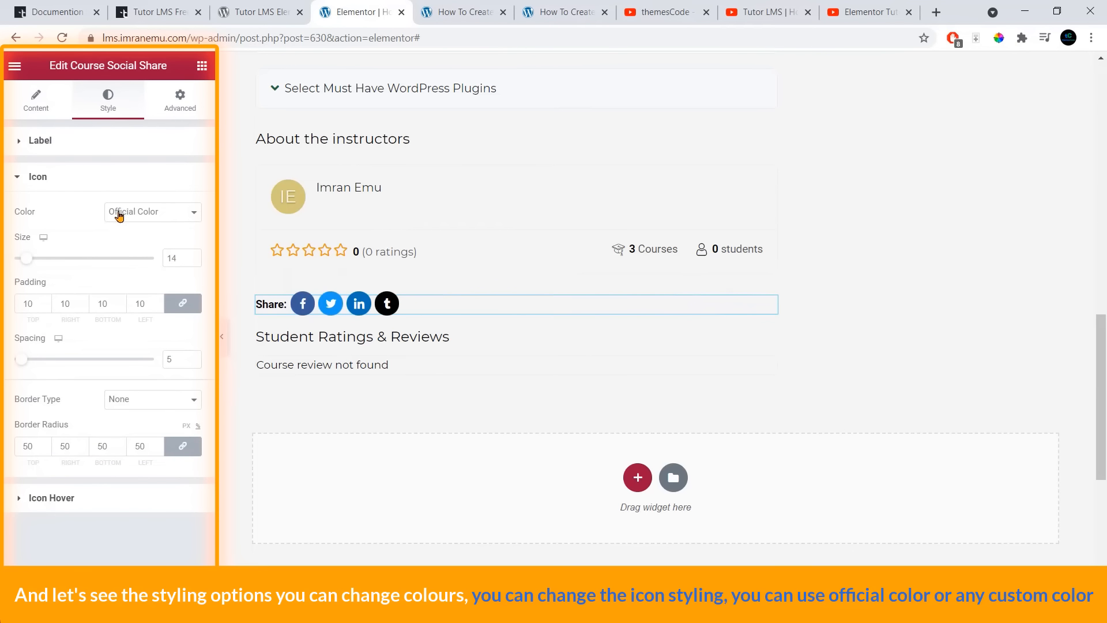
{"action": "left_click", "coordinate": [178, 214]}
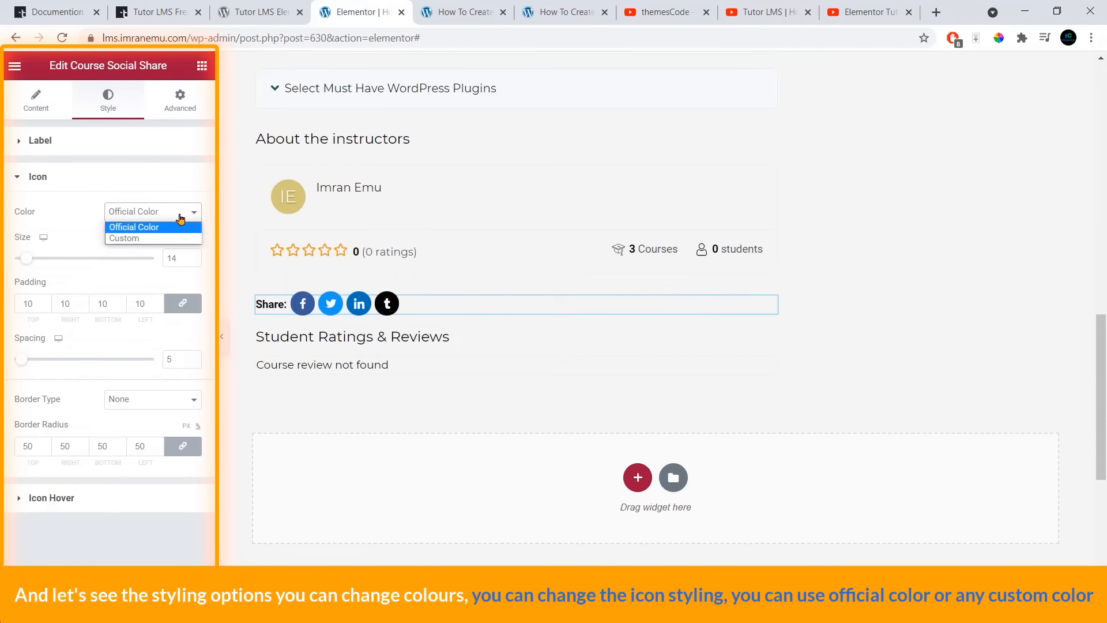
{"action": "left_click", "coordinate": [170, 239]}
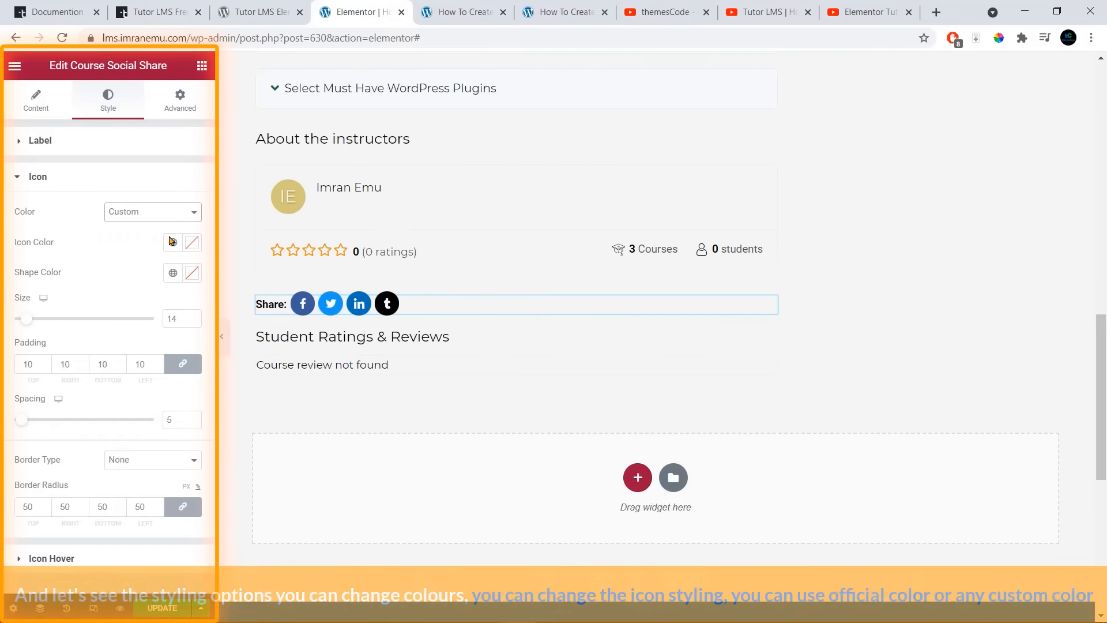
Step: Set the custom icon color of the social share icons to a light red
{"action": "left_click", "coordinate": [192, 243]}
{"action": "left_click", "coordinate": [145, 299]}
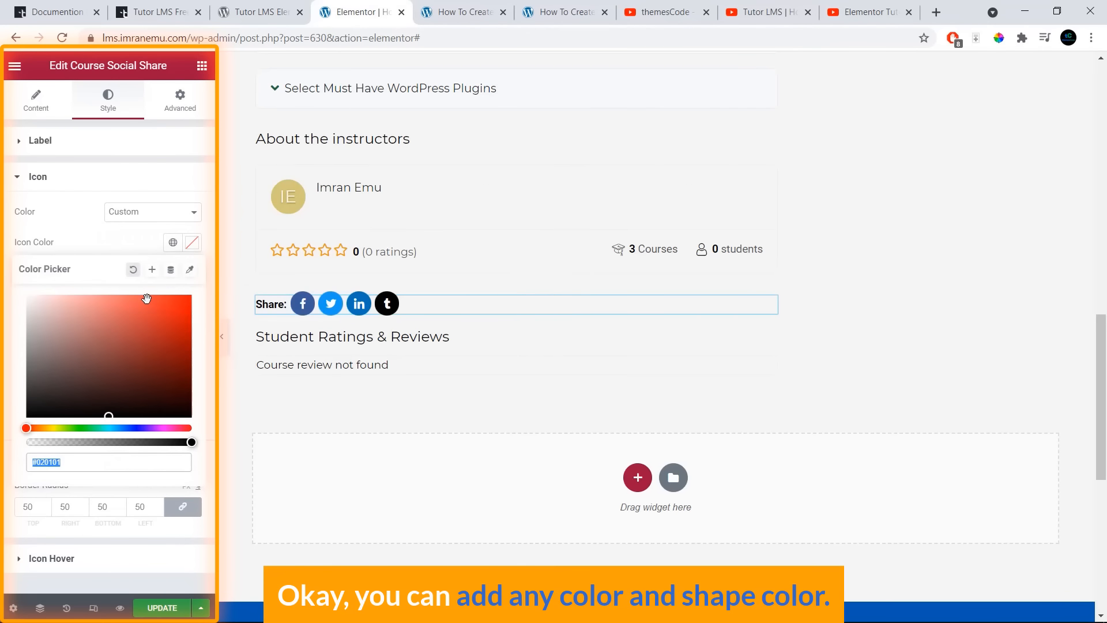
{"action": "left_click", "coordinate": [142, 317]}
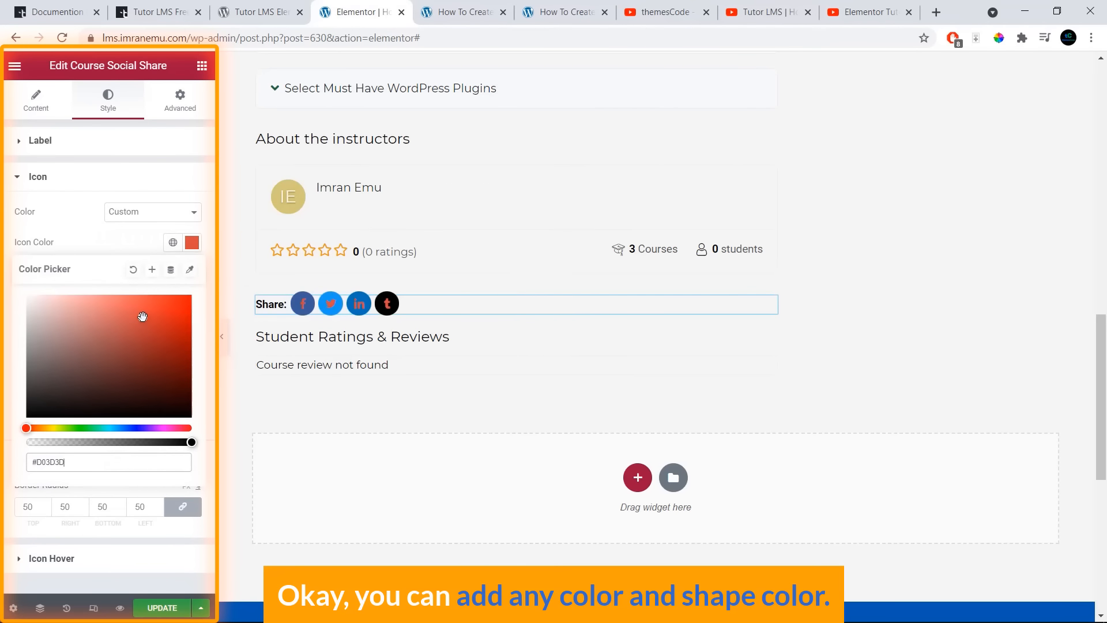
{"action": "left_click", "coordinate": [192, 243]}
Step: Set the social share icons' shape color to black and their icon color to white, #fff
{"action": "left_click", "coordinate": [192, 272]}
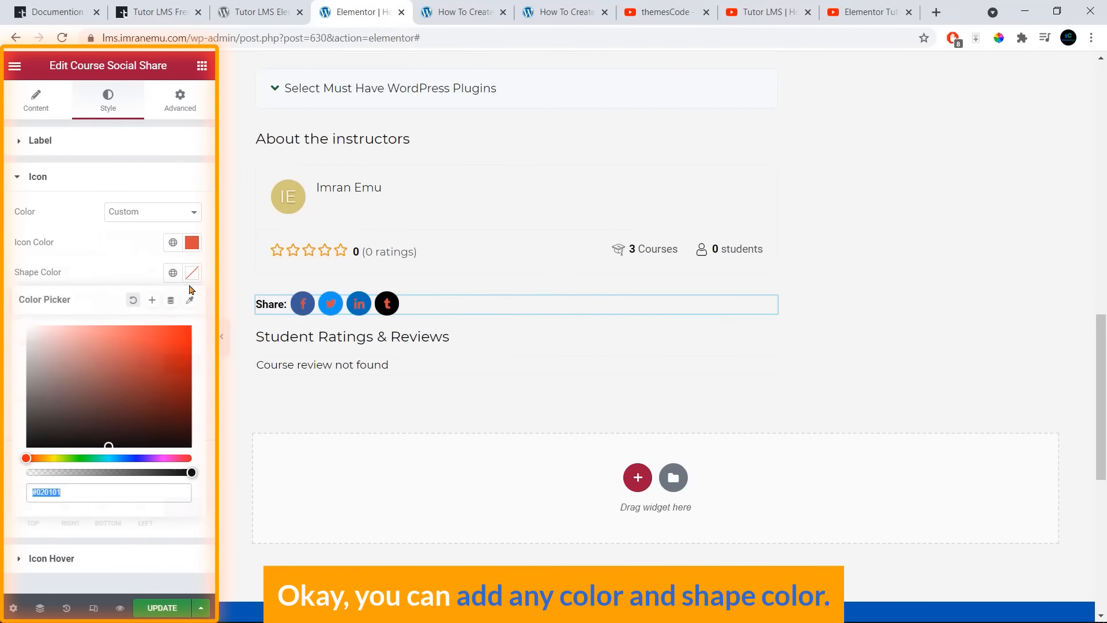
{"action": "left_click", "coordinate": [89, 458]}
{"action": "left_click", "coordinate": [192, 243]}
{"action": "left_click", "coordinate": [74, 463]}
{"action": "key", "text": "BackSpace"}
{"action": "key", "text": "BackSpace"}
{"action": "key", "text": "BackSpace"}
{"action": "key", "text": "BackSpace"}
{"action": "key", "text": "BackSpace"}
{"action": "key", "text": "BackSpace"}
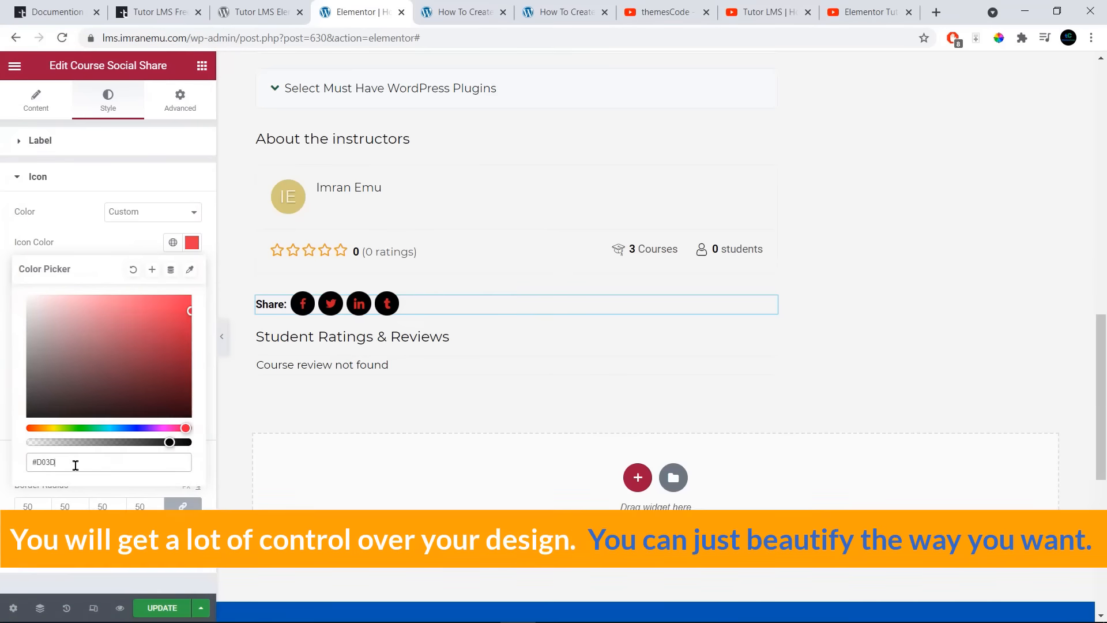
{"action": "type", "text": "fff"}
{"action": "left_click", "coordinate": [426, 318]}
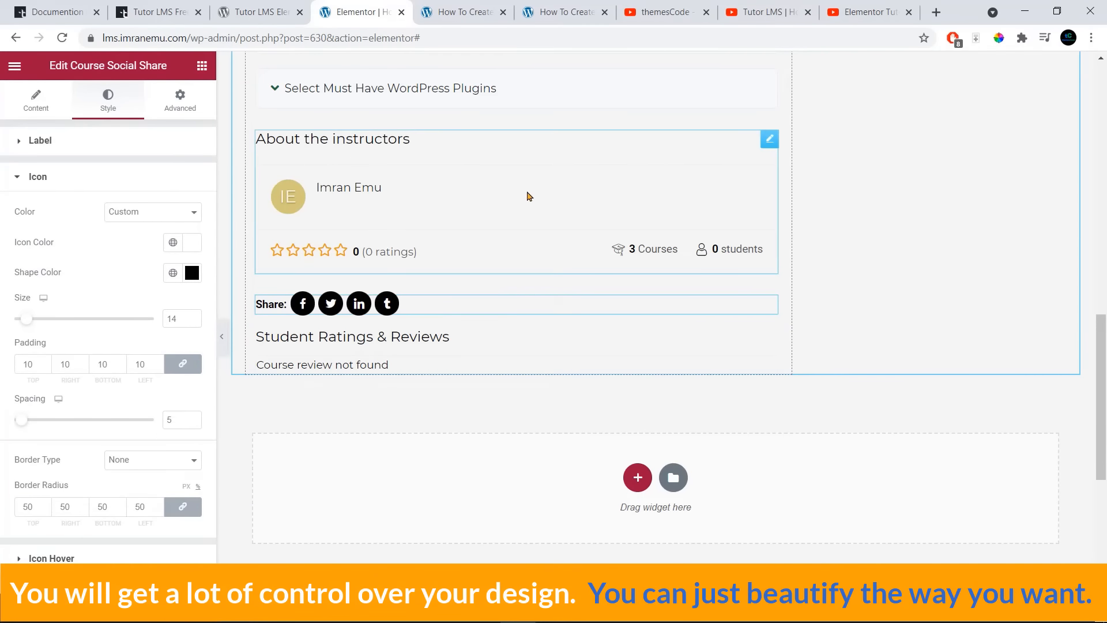
Step: Move the divider below the Requirements widget and the Course Materials widget below Tags
{"action": "scroll", "coordinate": [521, 198], "scroll_direction": "up", "scroll_amount": 14}
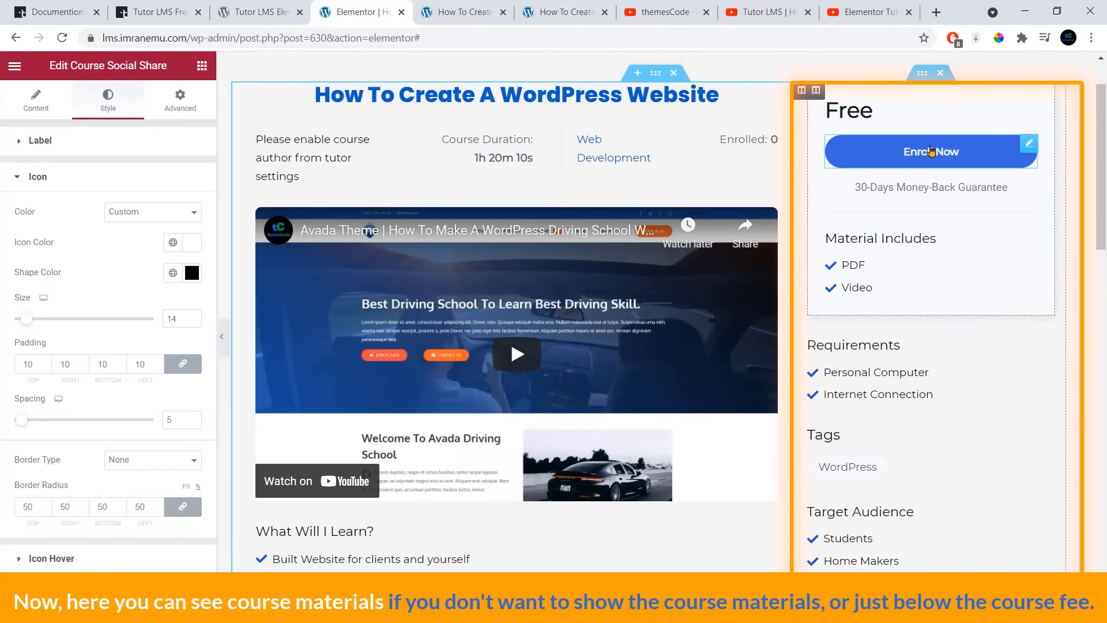
{"action": "left_click_drag", "start_coordinate": [1027, 221], "coordinate": [937, 413]}
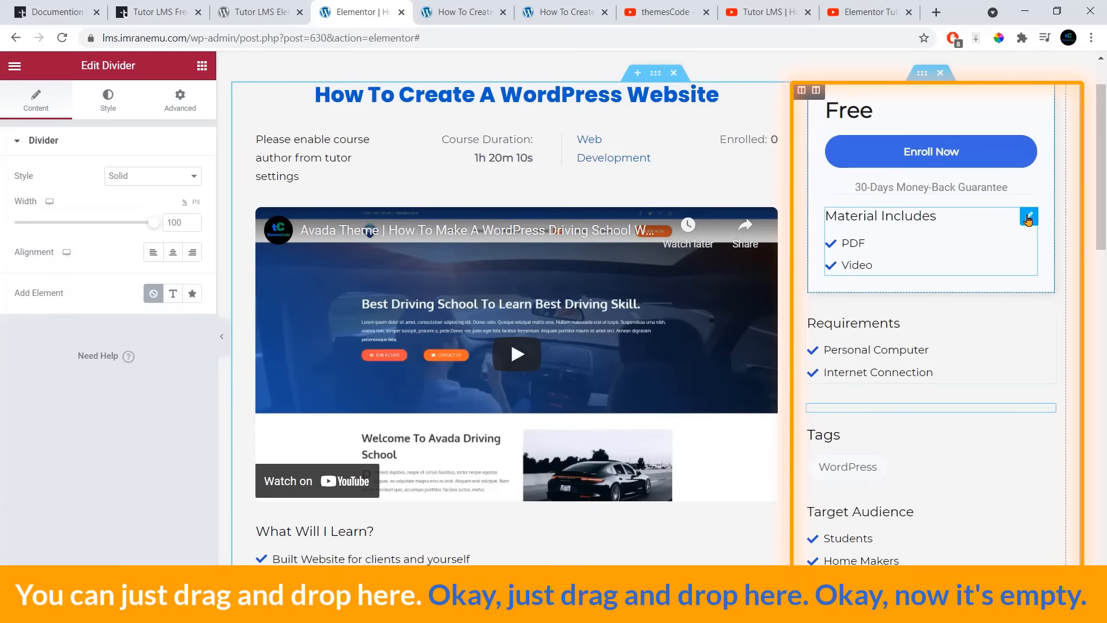
{"action": "left_click_drag", "start_coordinate": [1028, 221], "coordinate": [865, 430]}
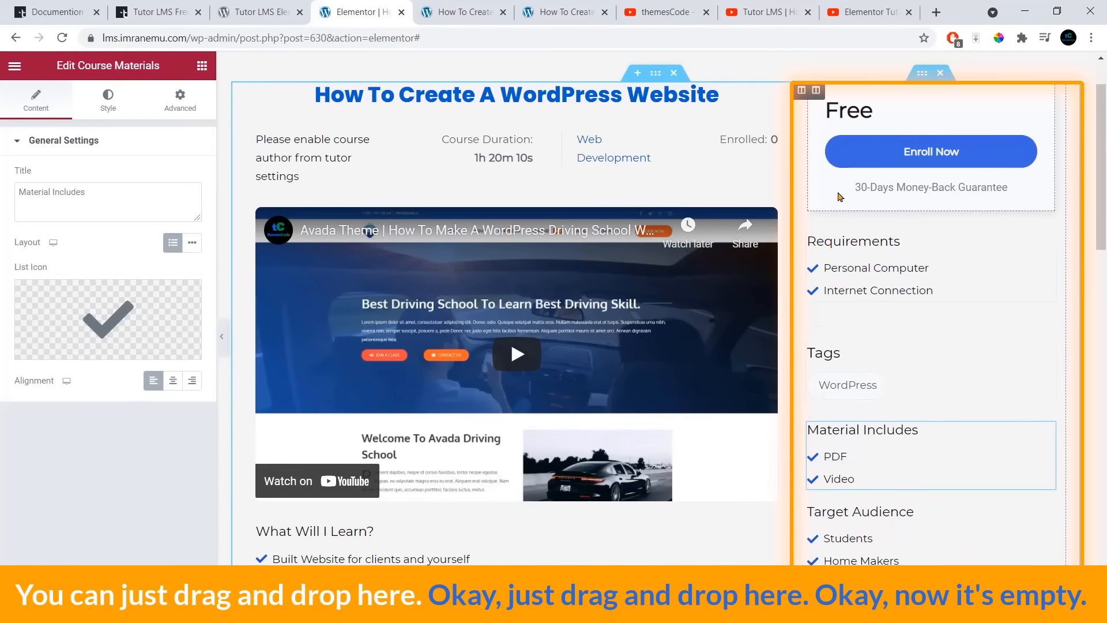
Step: Move the Course Target Audience widget up to sit directly below the Requirements widget
{"action": "scroll", "coordinate": [912, 242], "scroll_direction": "down", "scroll_amount": 3}
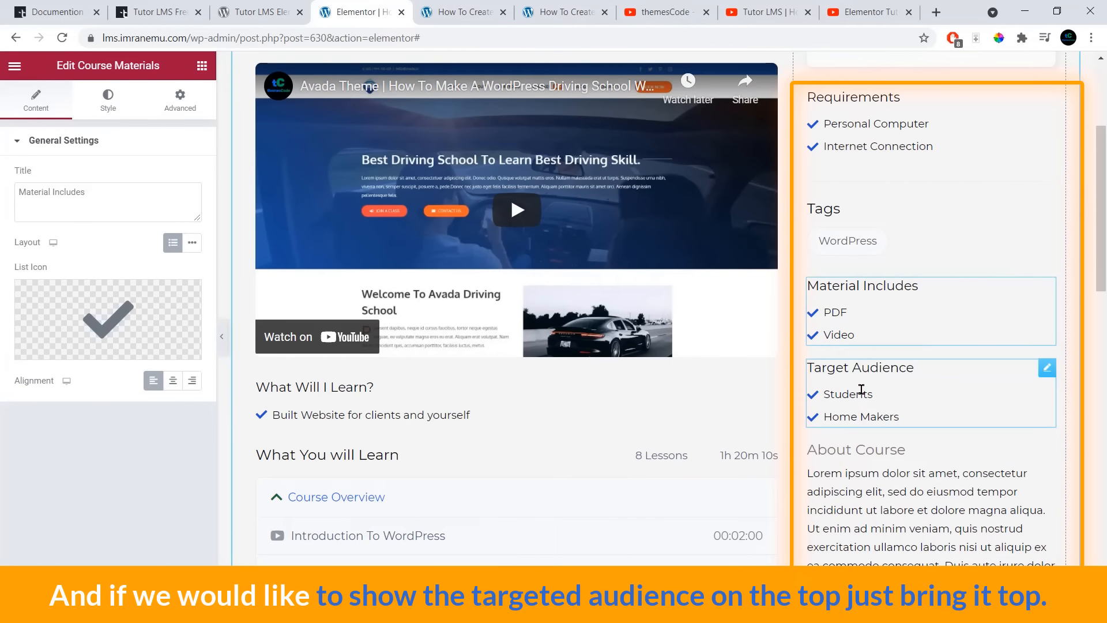
{"action": "left_click_drag", "start_coordinate": [1045, 376], "coordinate": [912, 177]}
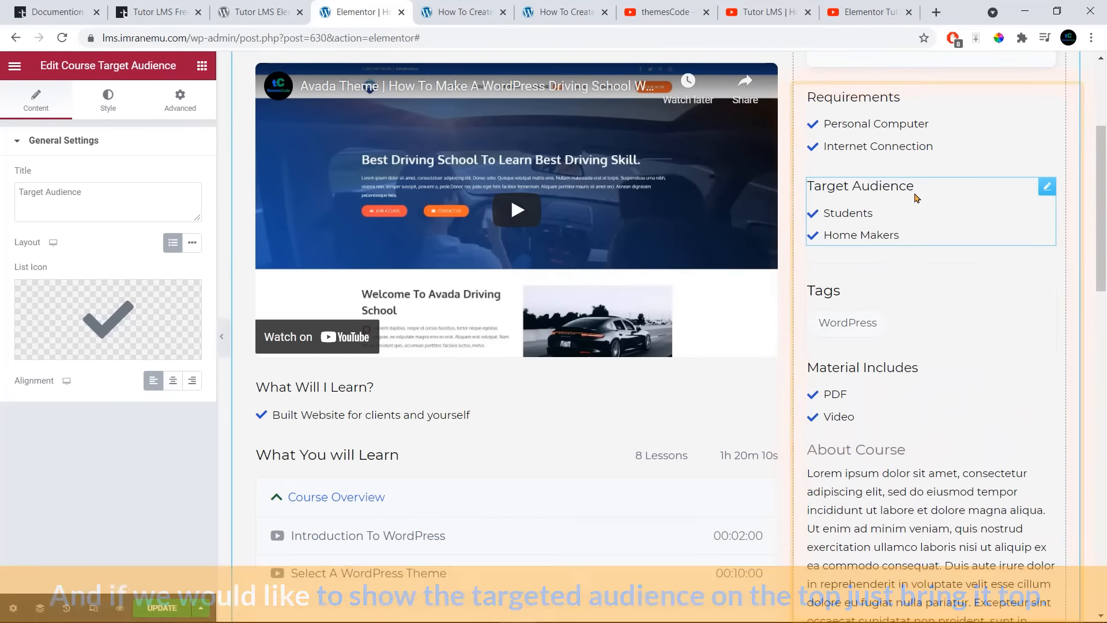
{"action": "scroll", "coordinate": [560, 312], "scroll_direction": "up", "scroll_amount": 3}
{"action": "scroll", "coordinate": [557, 309], "scroll_direction": "down", "scroll_amount": 3}
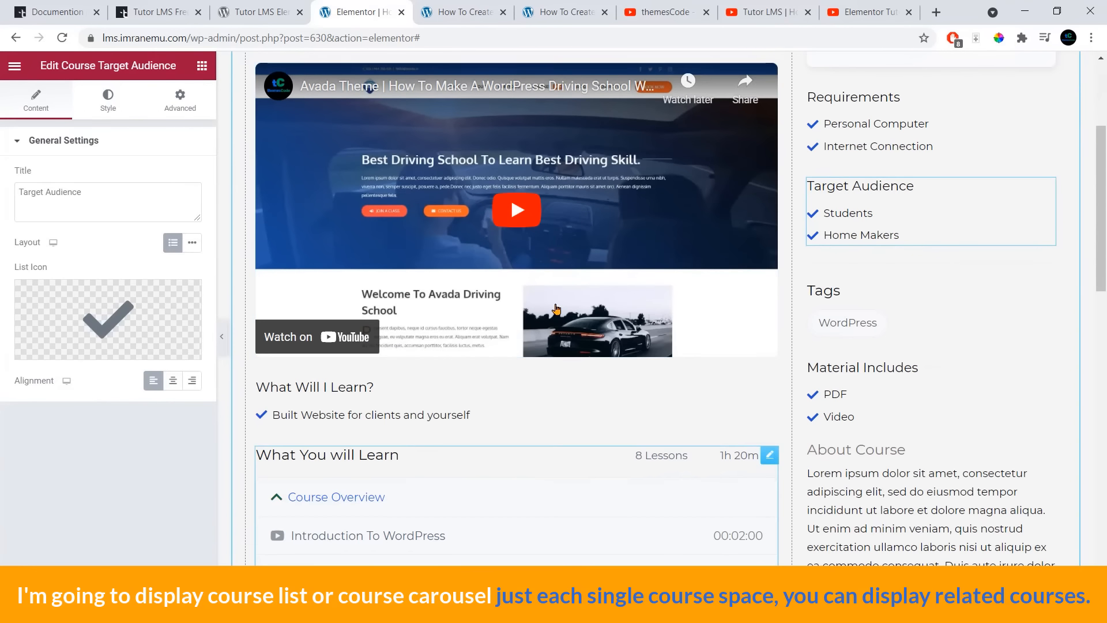
Step: Add a Course Carousel widget between the instructors section and the social share icons
{"action": "scroll", "coordinate": [557, 310], "scroll_direction": "down", "scroll_amount": 5}
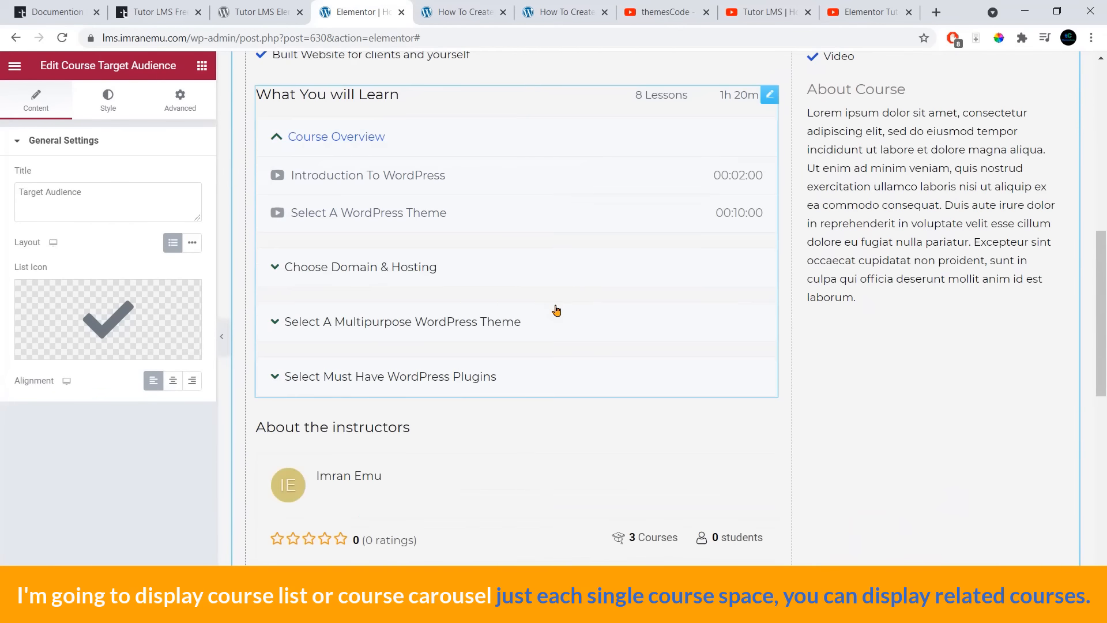
{"action": "scroll", "coordinate": [556, 311], "scroll_direction": "down", "scroll_amount": 3}
{"action": "scroll", "coordinate": [492, 186], "scroll_direction": "up", "scroll_amount": 5}
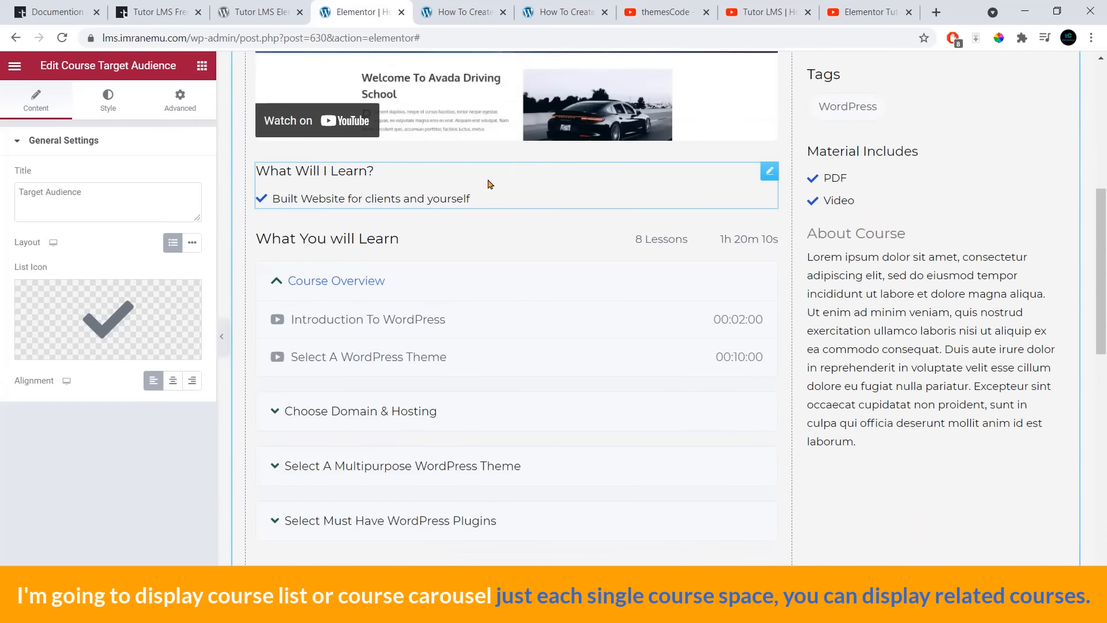
{"action": "scroll", "coordinate": [467, 205], "scroll_direction": "down", "scroll_amount": 7}
{"action": "scroll", "coordinate": [469, 240], "scroll_direction": "up", "scroll_amount": 3}
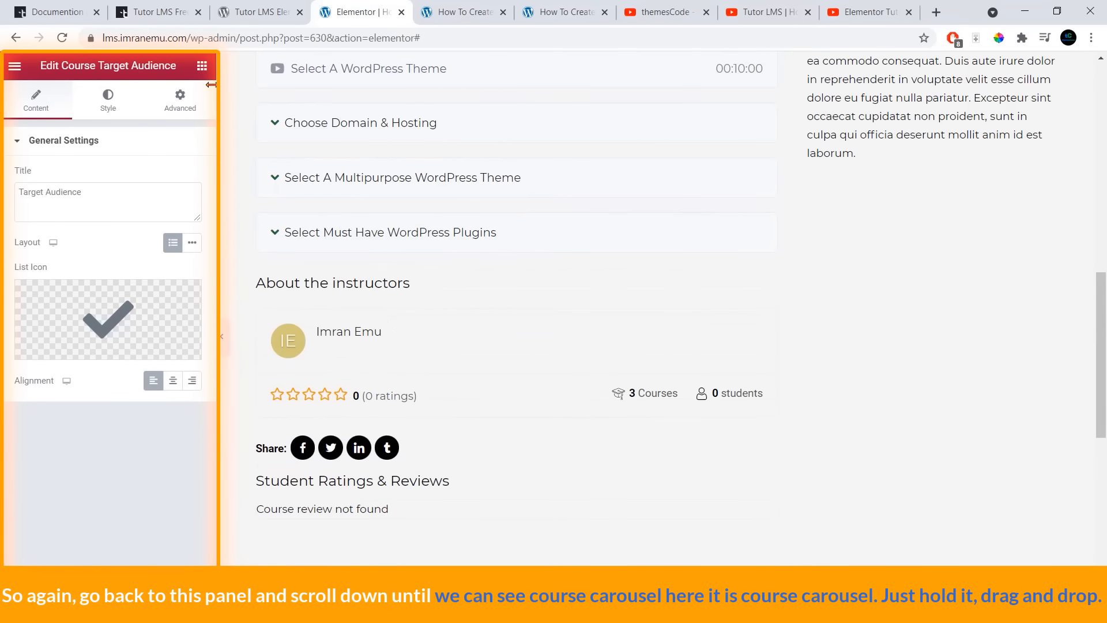
{"action": "left_click", "coordinate": [202, 67]}
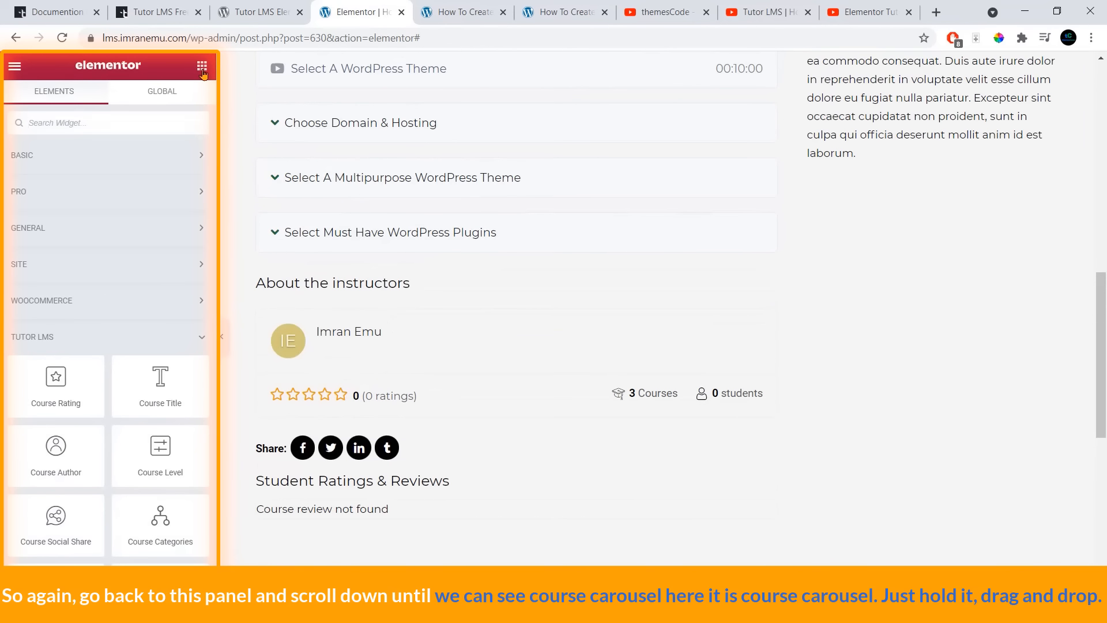
{"action": "scroll", "coordinate": [151, 281], "scroll_direction": "down", "scroll_amount": 5}
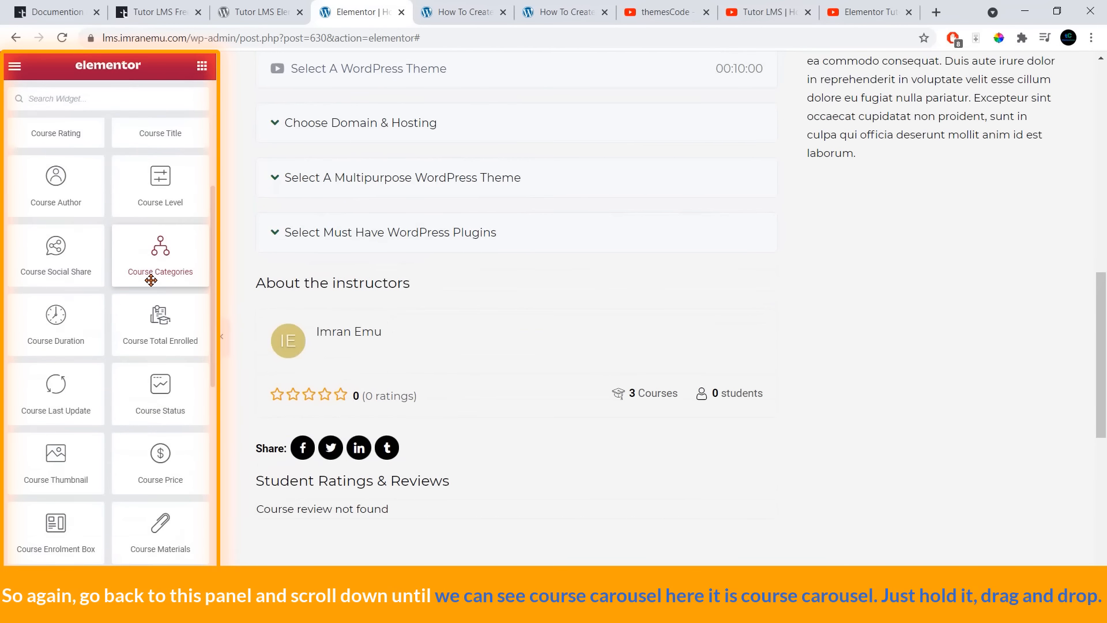
{"action": "scroll", "coordinate": [152, 280], "scroll_direction": "down", "scroll_amount": 8}
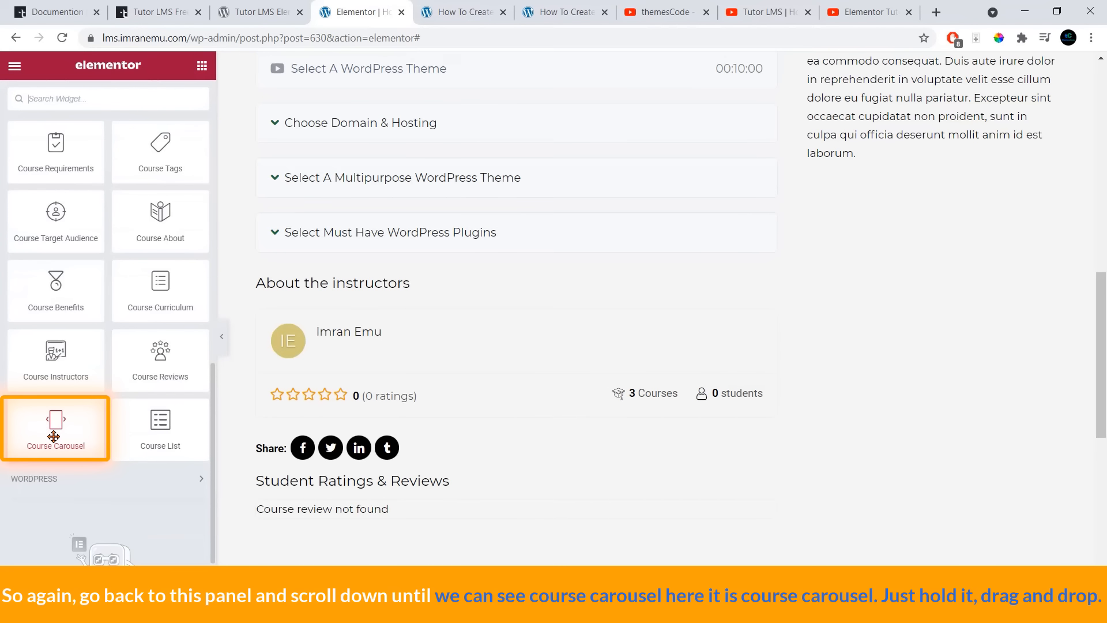
{"action": "left_click_drag", "start_coordinate": [50, 437], "coordinate": [372, 441]}
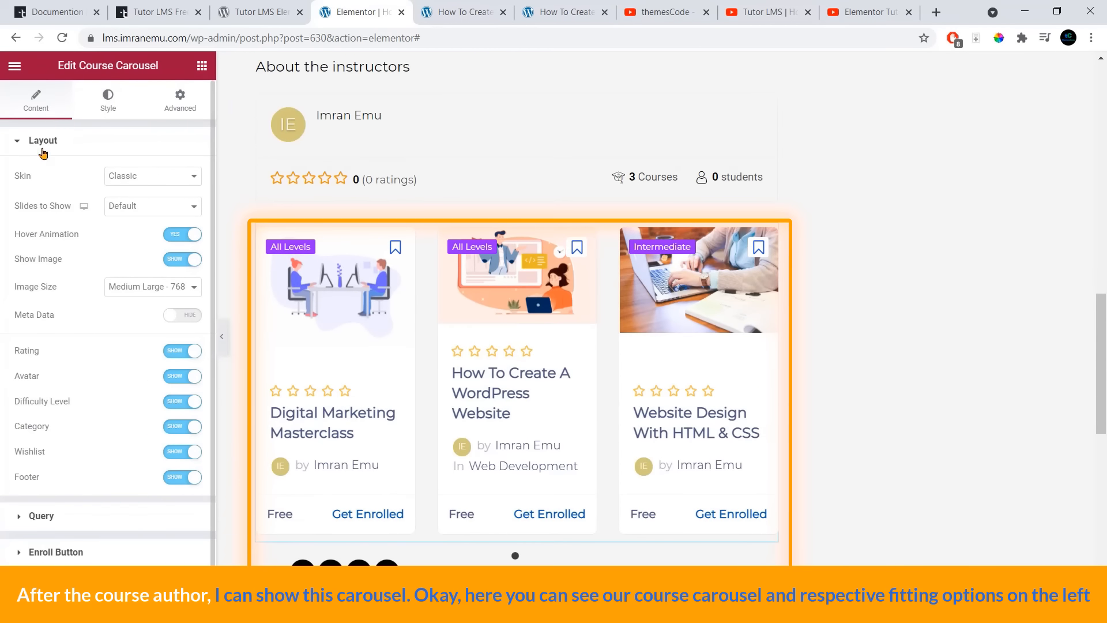
Step: Give the course carousel the Card skin with 3 slides to show, and hide its course images
{"action": "left_click", "coordinate": [142, 179]}
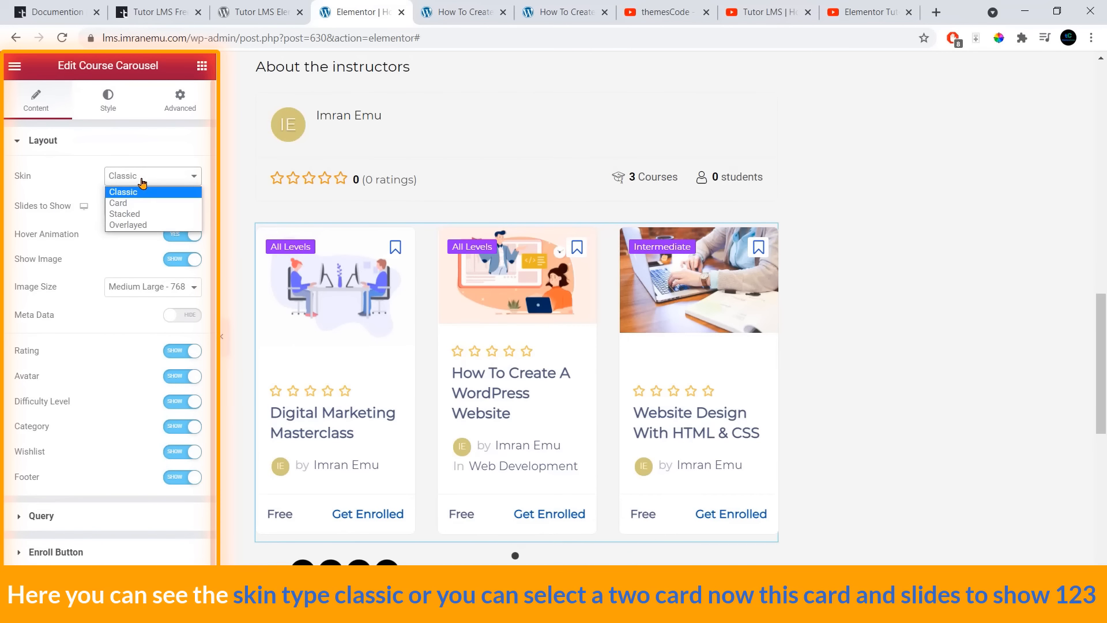
{"action": "left_click", "coordinate": [146, 202]}
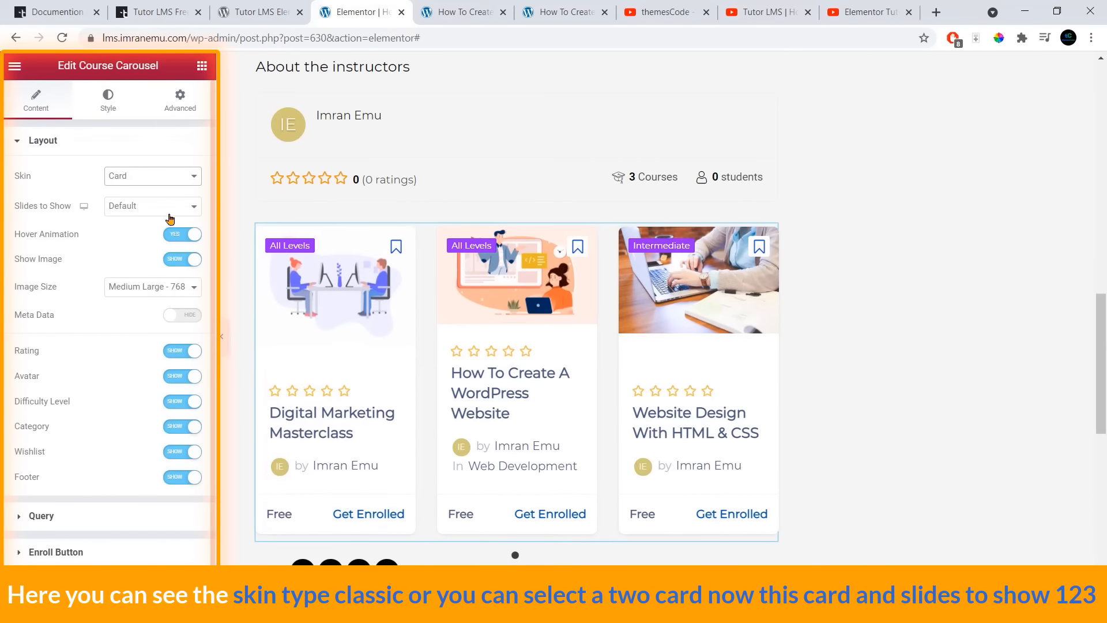
{"action": "left_click", "coordinate": [167, 212]}
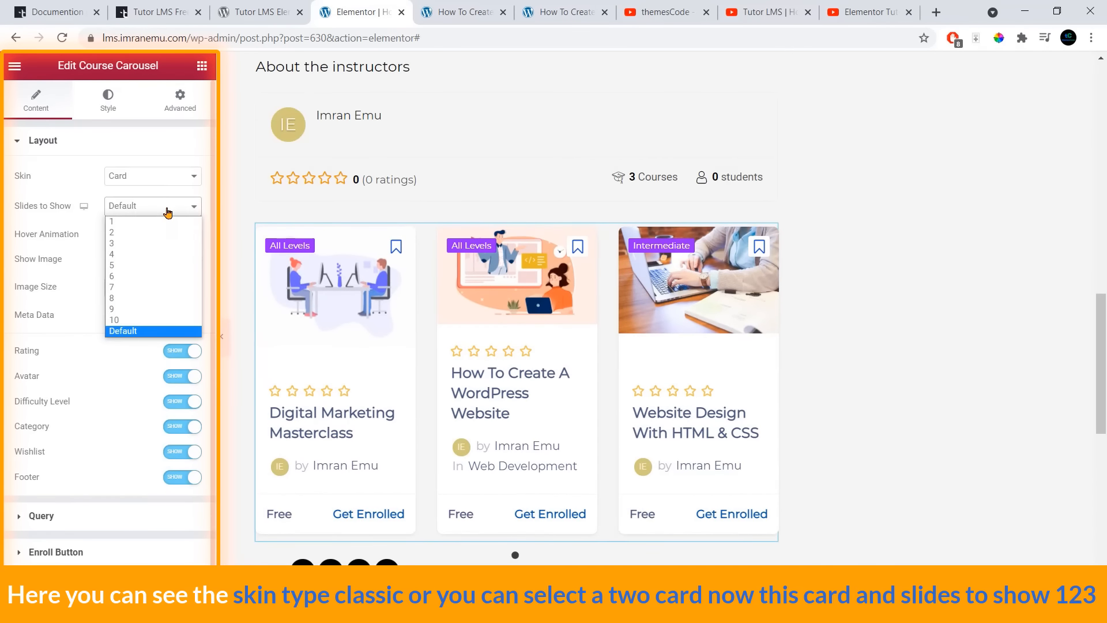
{"action": "left_click", "coordinate": [155, 247]}
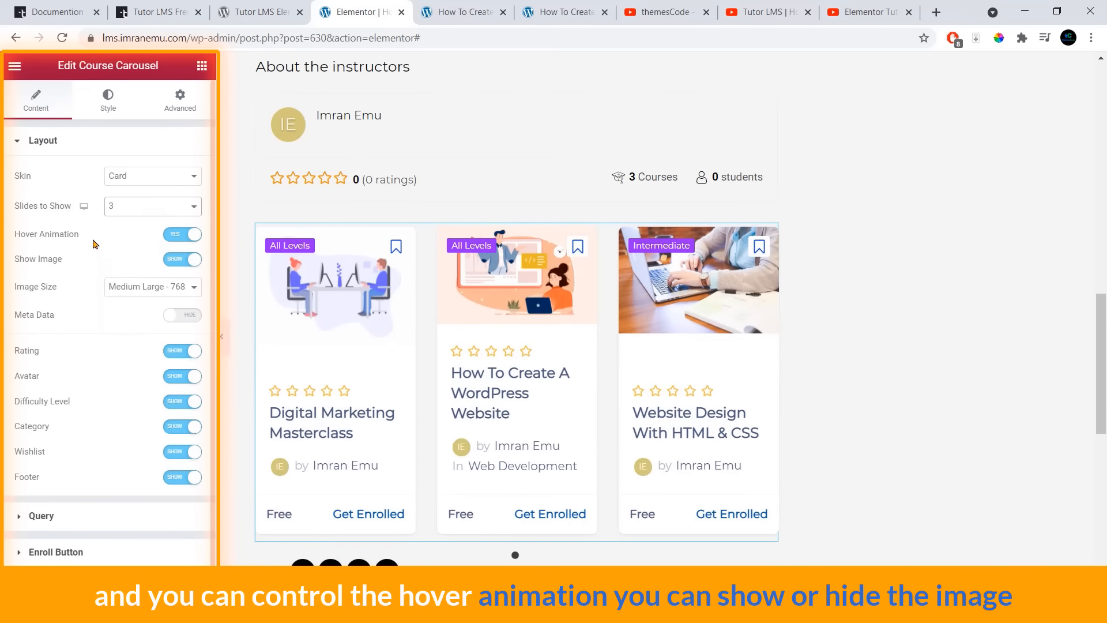
{"action": "scroll", "coordinate": [98, 236], "scroll_direction": "down", "scroll_amount": 1}
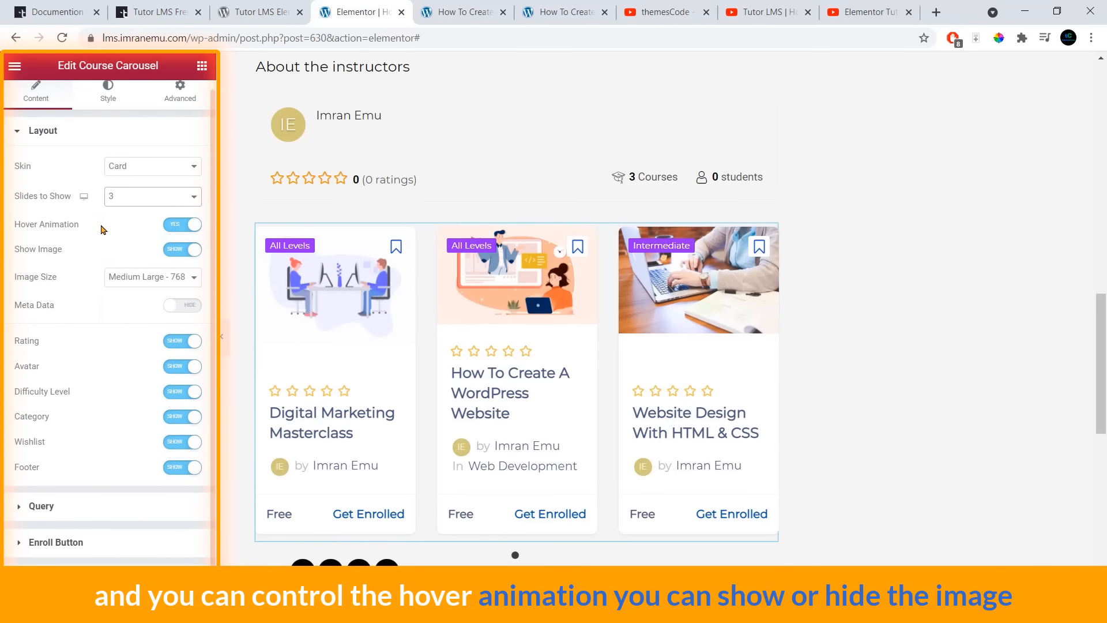
{"action": "left_click", "coordinate": [165, 252]}
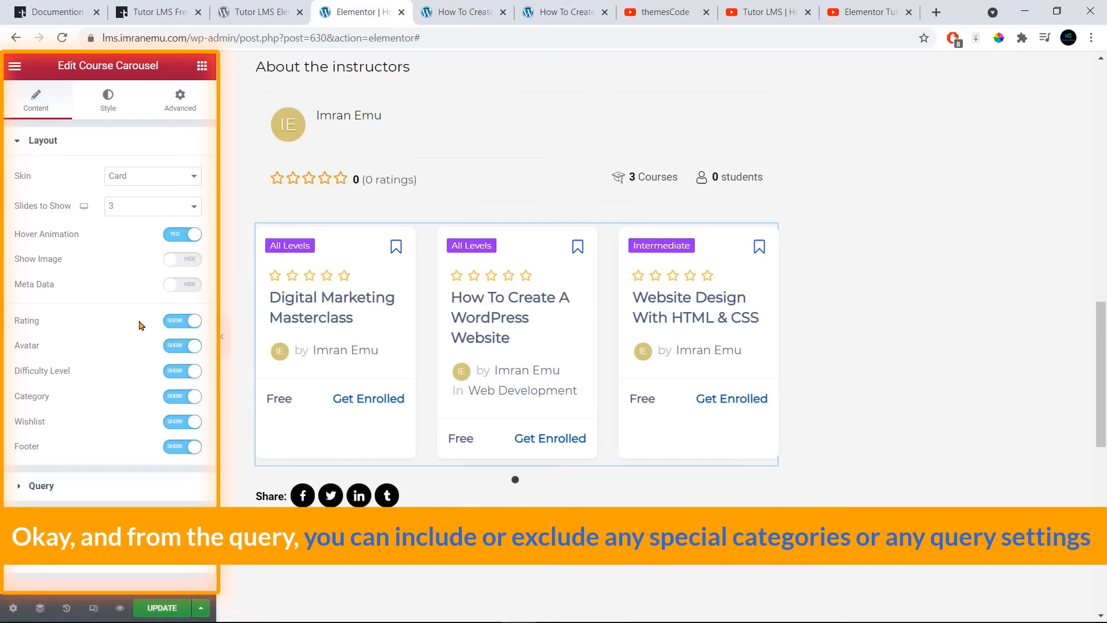
Step: Try limiting the carousel's query to the Web Development category, remove that category, and view the exclusion options
{"action": "left_click", "coordinate": [73, 486]}
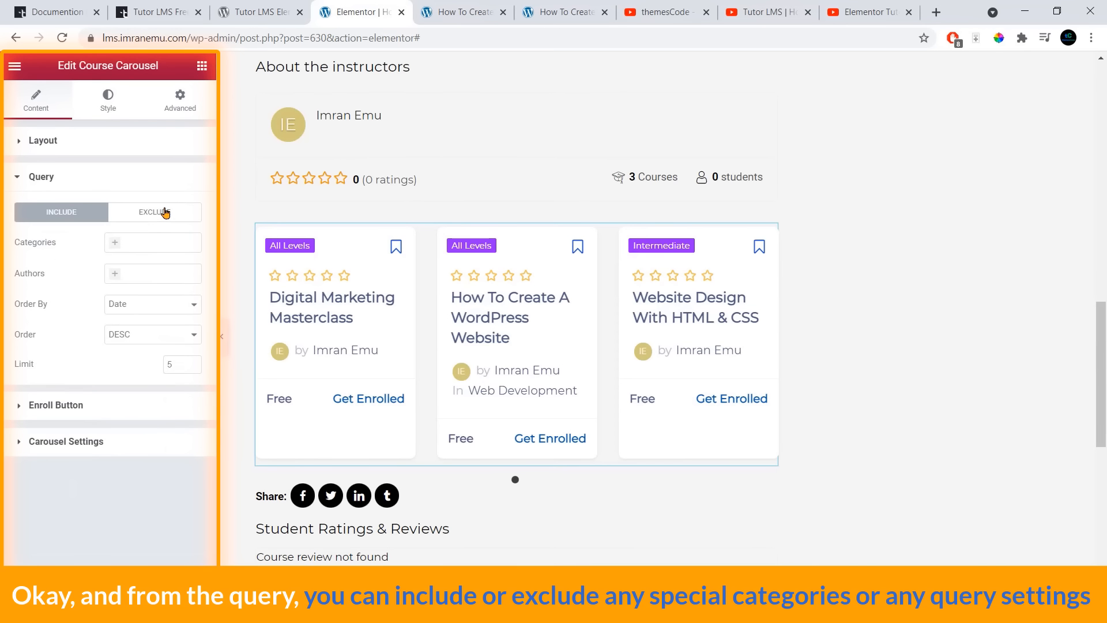
{"action": "left_click", "coordinate": [116, 247]}
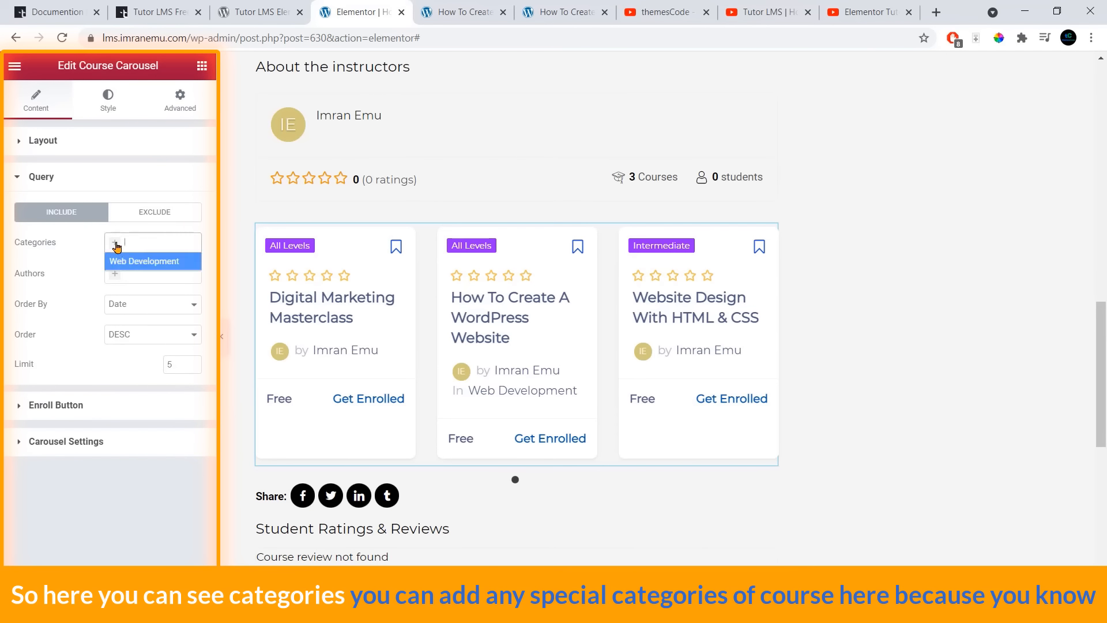
{"action": "left_click", "coordinate": [157, 262]}
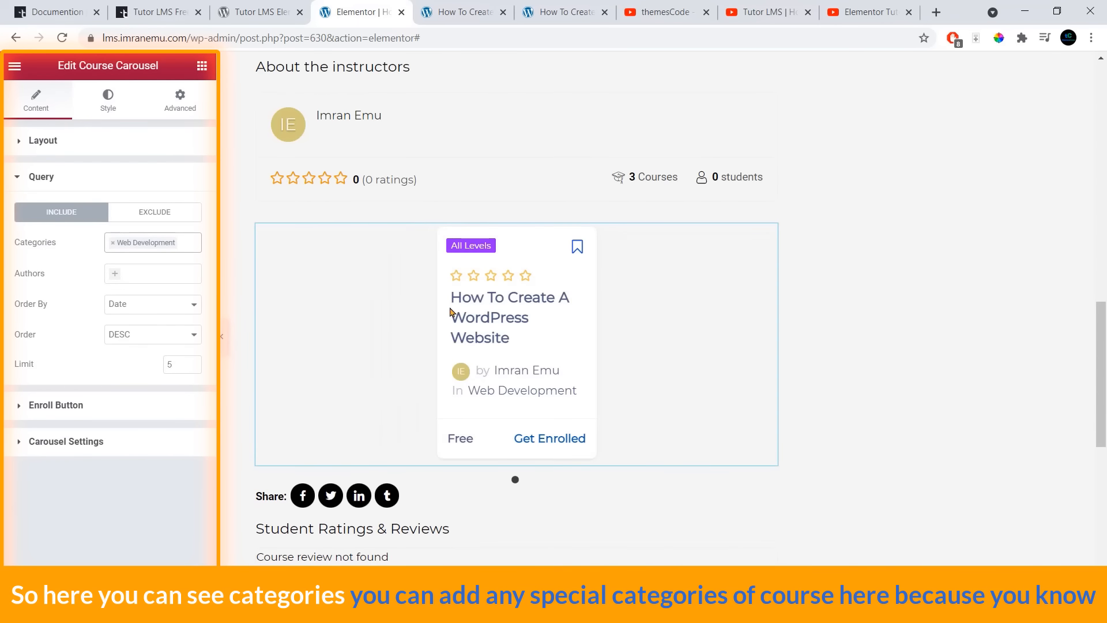
{"action": "scroll", "coordinate": [532, 178], "scroll_direction": "up", "scroll_amount": 10}
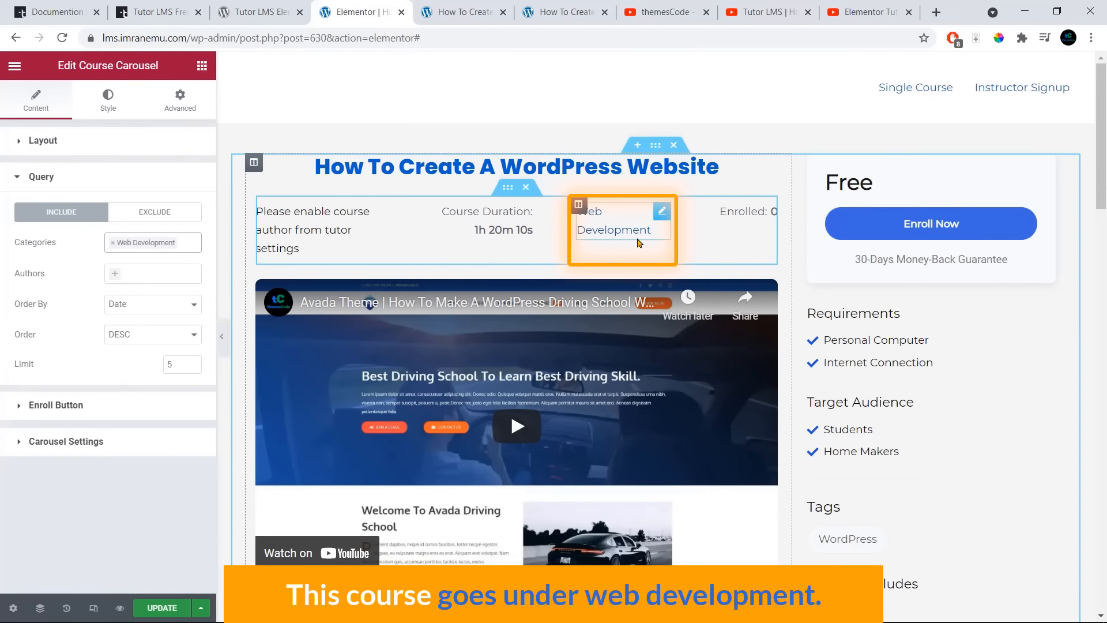
{"action": "scroll", "coordinate": [576, 245], "scroll_direction": "down", "scroll_amount": 15}
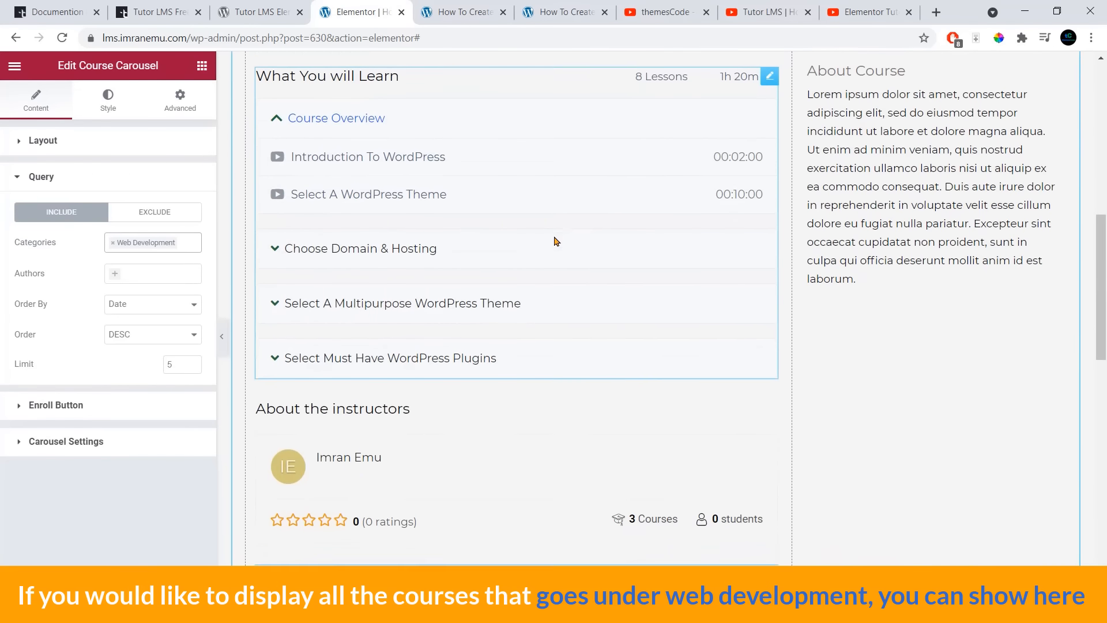
{"action": "scroll", "coordinate": [551, 249], "scroll_direction": "down", "scroll_amount": 1}
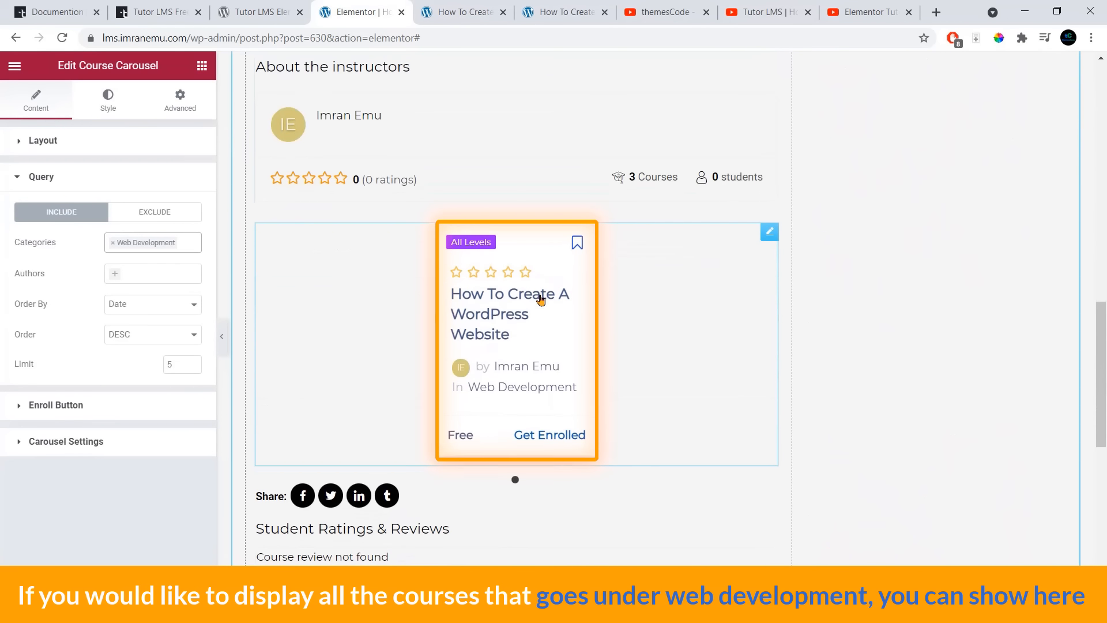
{"action": "left_click", "coordinate": [113, 243]}
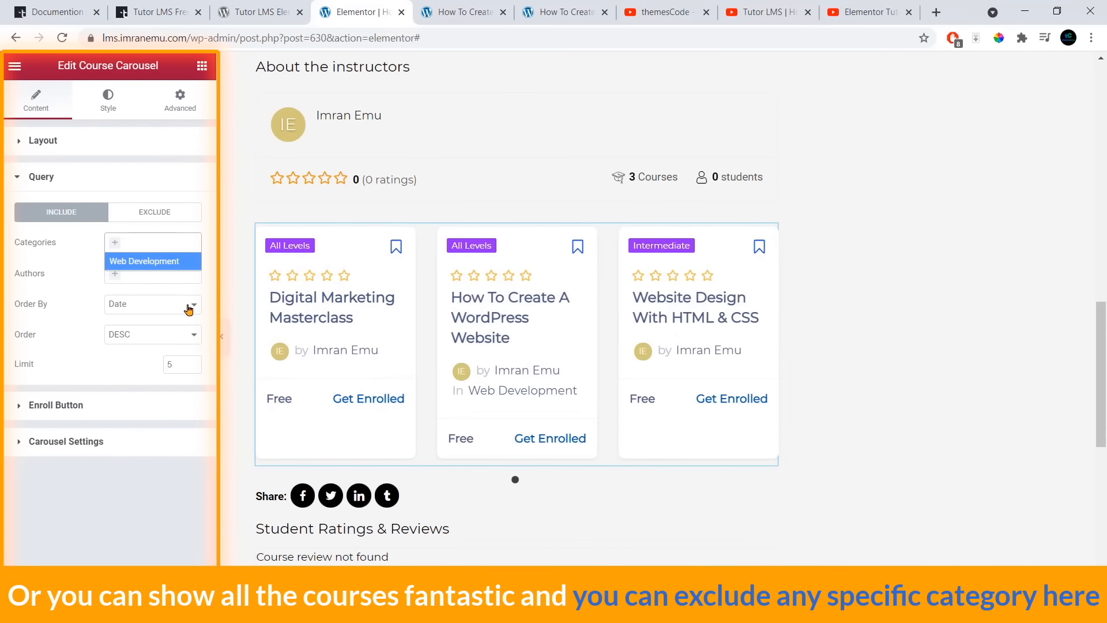
{"action": "left_click", "coordinate": [154, 213]}
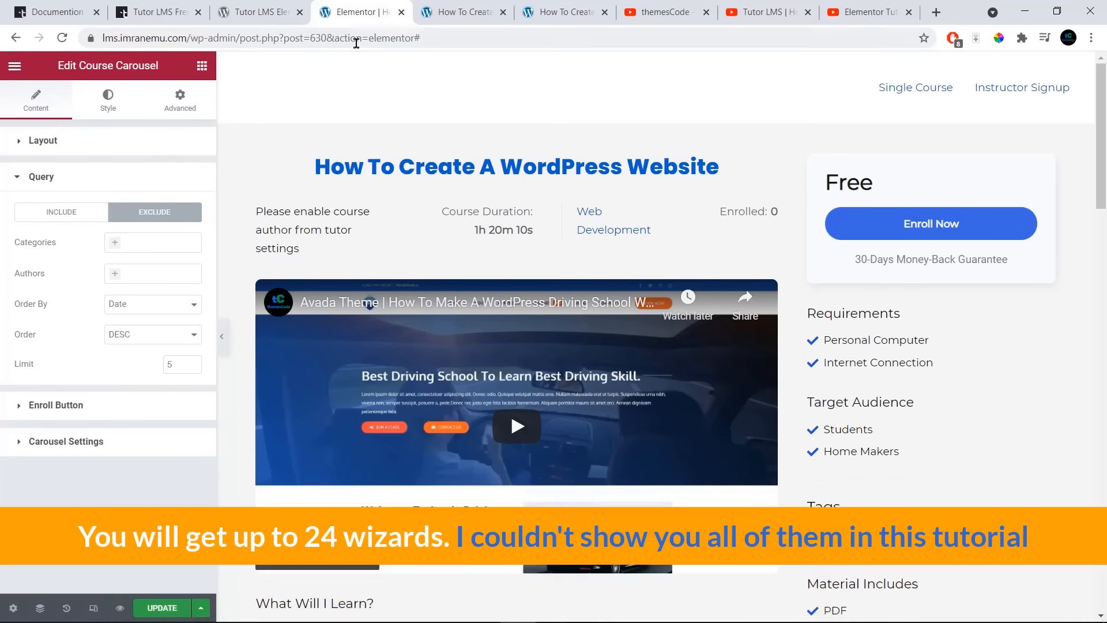
Step: Switch to the Tutor LMS Elementor Addons plugin page and examine its list of widgets and its description
{"action": "left_click", "coordinate": [254, 11]}
{"action": "scroll", "coordinate": [292, 243], "scroll_direction": "down", "scroll_amount": 3}
{"action": "scroll", "coordinate": [294, 252], "scroll_direction": "down", "scroll_amount": 2}
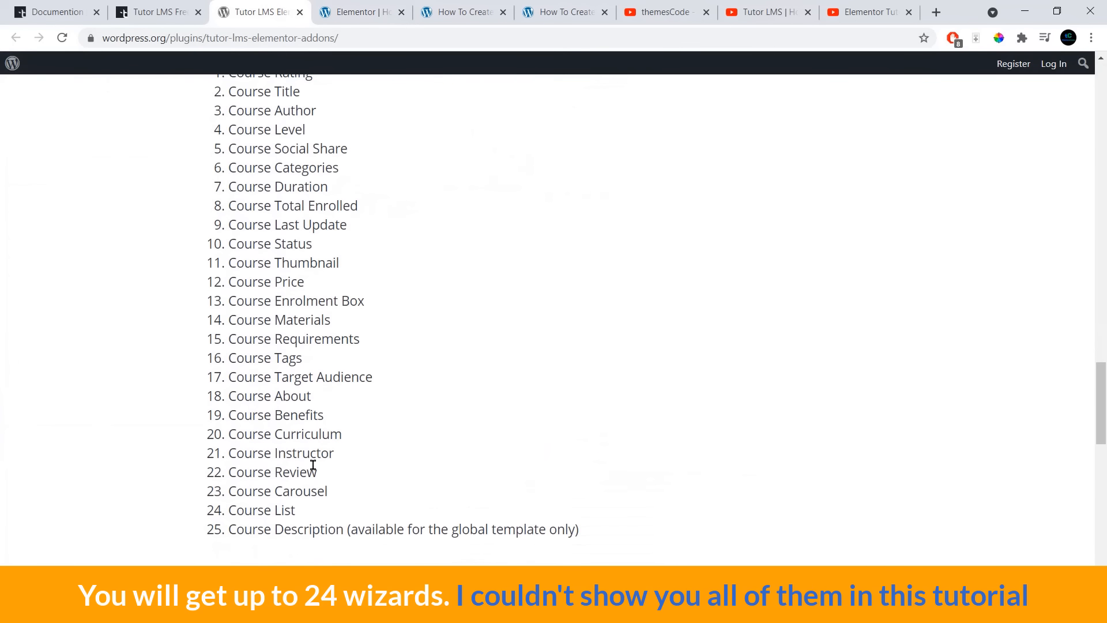
{"action": "scroll", "coordinate": [304, 314], "scroll_direction": "up", "scroll_amount": 5}
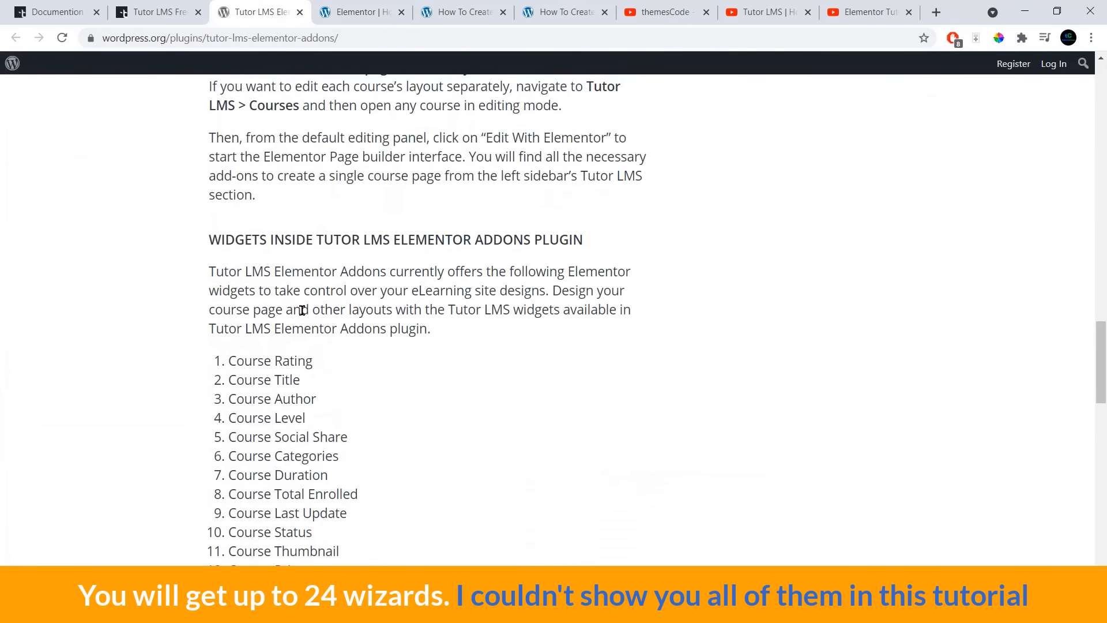
{"action": "scroll", "coordinate": [310, 324], "scroll_direction": "down", "scroll_amount": 4}
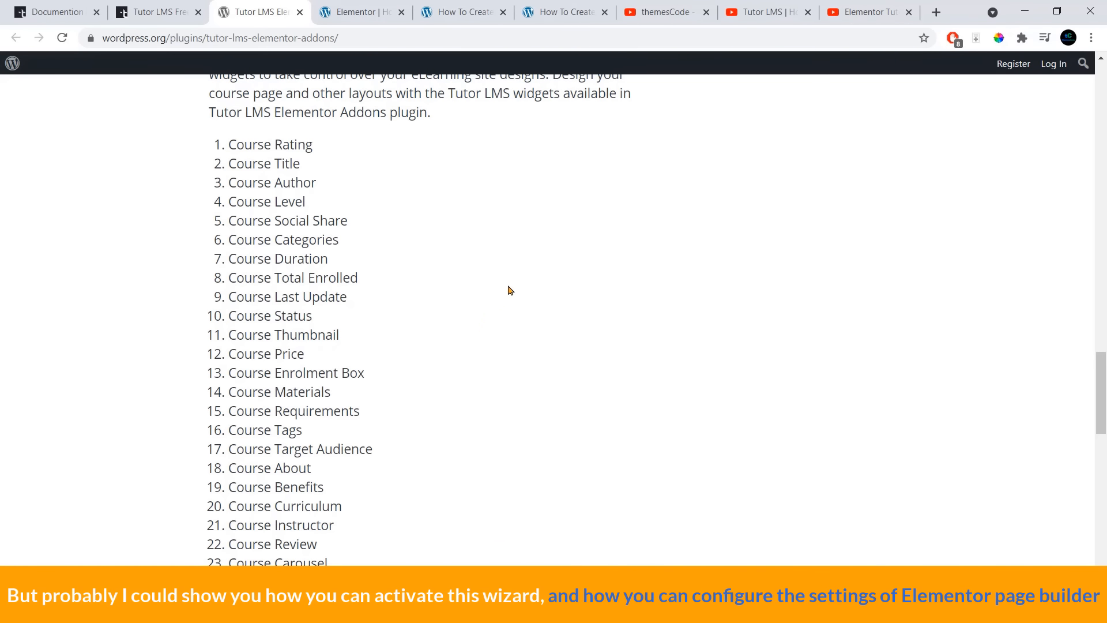
{"action": "scroll", "coordinate": [536, 256], "scroll_direction": "up", "scroll_amount": 6}
{"action": "scroll", "coordinate": [536, 256], "scroll_direction": "up", "scroll_amount": 20}
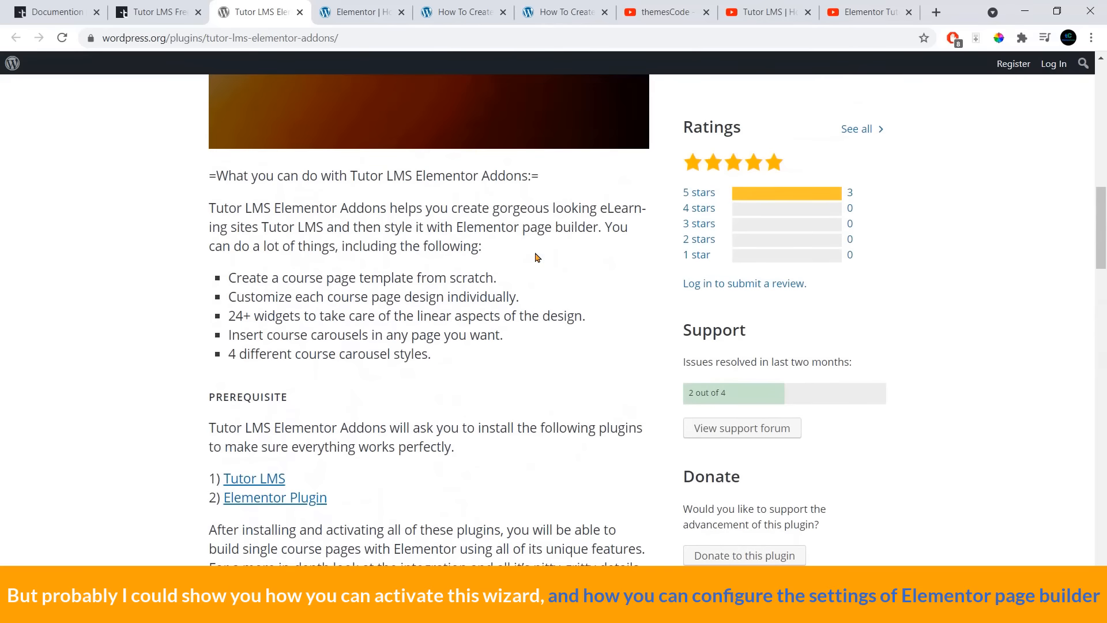
{"action": "scroll", "coordinate": [511, 248], "scroll_direction": "up", "scroll_amount": 6}
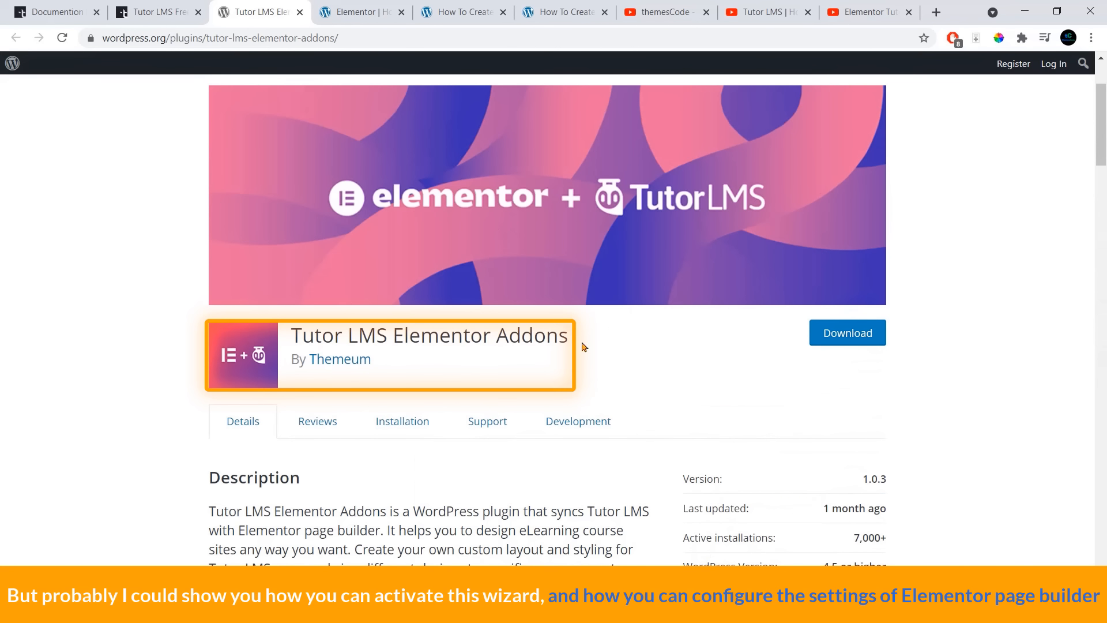
Step: Return to the Elementor editor, update the course page, and preview the changes
{"action": "left_click", "coordinate": [353, 13]}
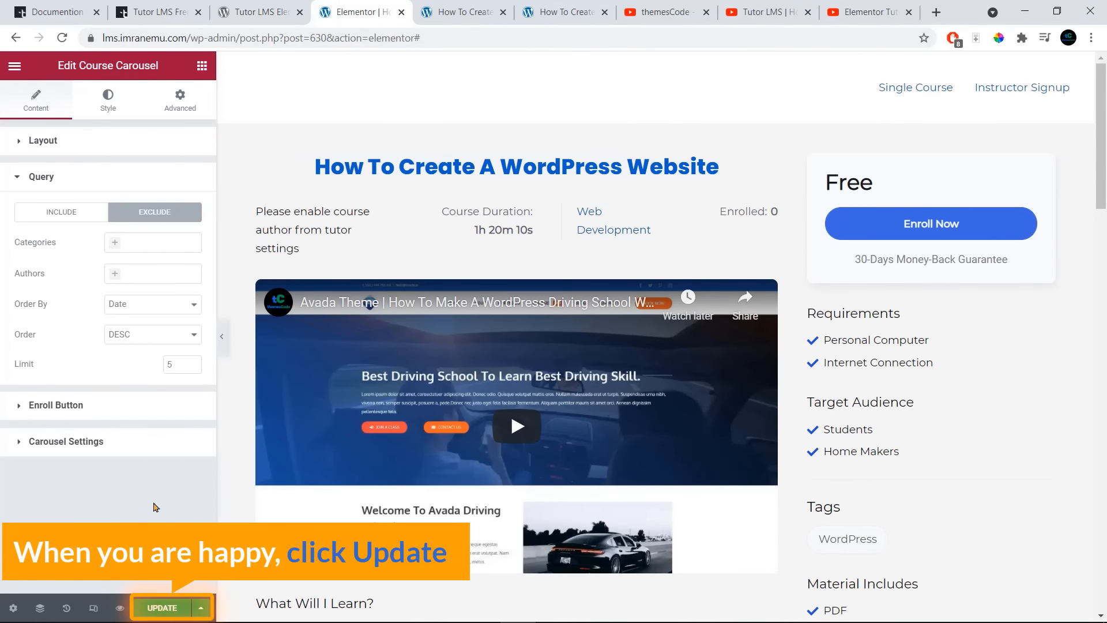
{"action": "left_click", "coordinate": [162, 608]}
{"action": "left_click", "coordinate": [118, 609]}
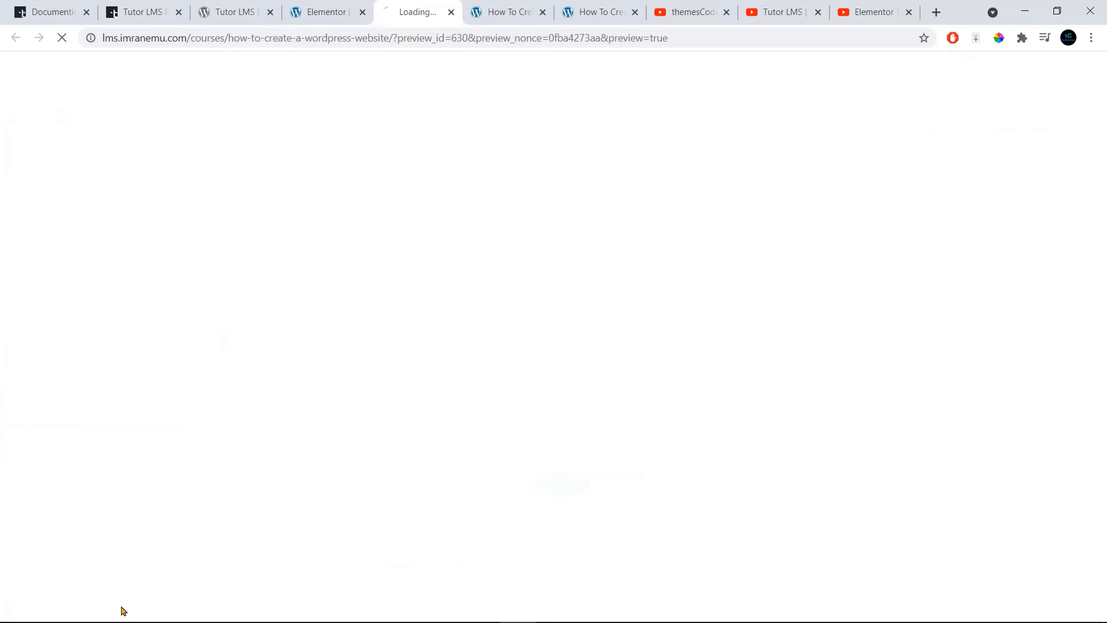
{"action": "scroll", "coordinate": [452, 412], "scroll_direction": "down", "scroll_amount": 10}
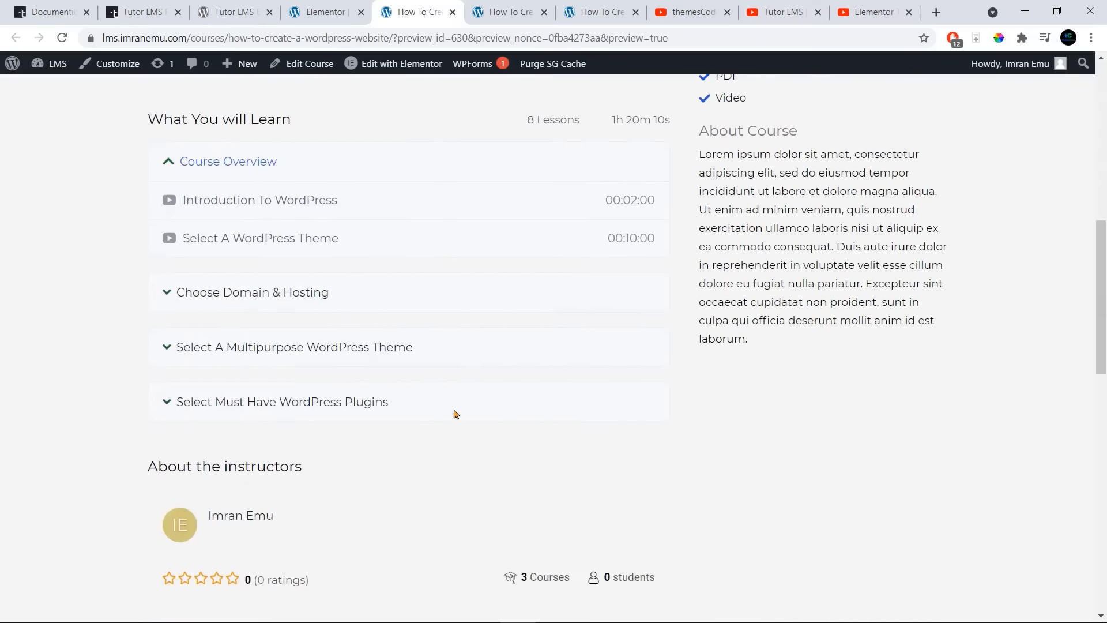
Step: Return to the Elementor editor and examine the course page in the tablet, mobile and desktop responsive previews
{"action": "scroll", "coordinate": [459, 396], "scroll_direction": "up", "scroll_amount": 3}
{"action": "left_click", "coordinate": [321, 11]}
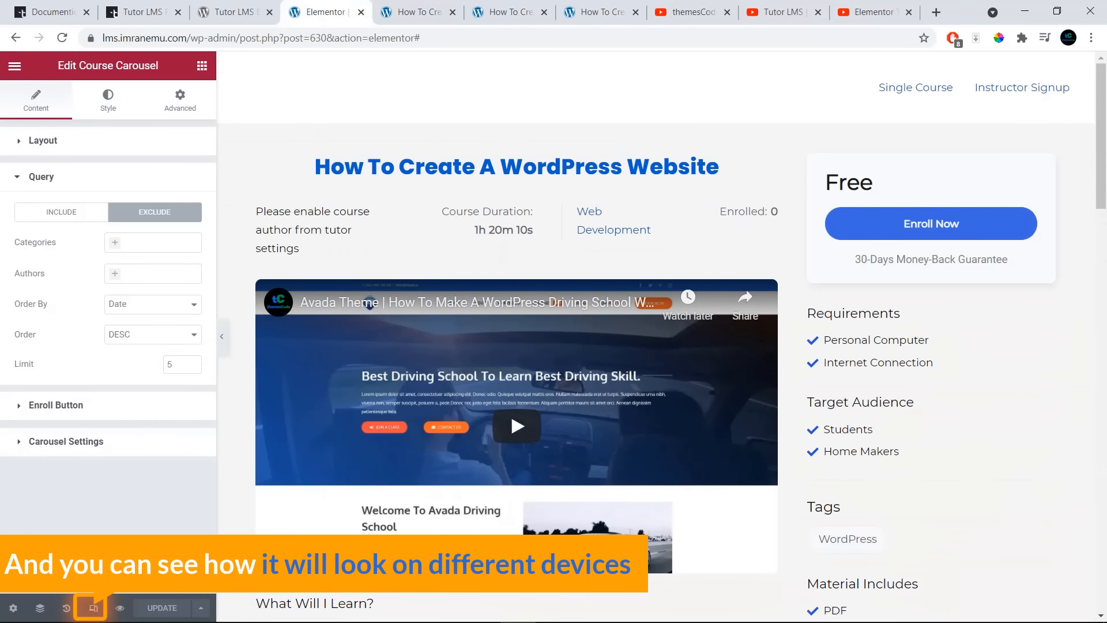
{"action": "left_click", "coordinate": [92, 609]}
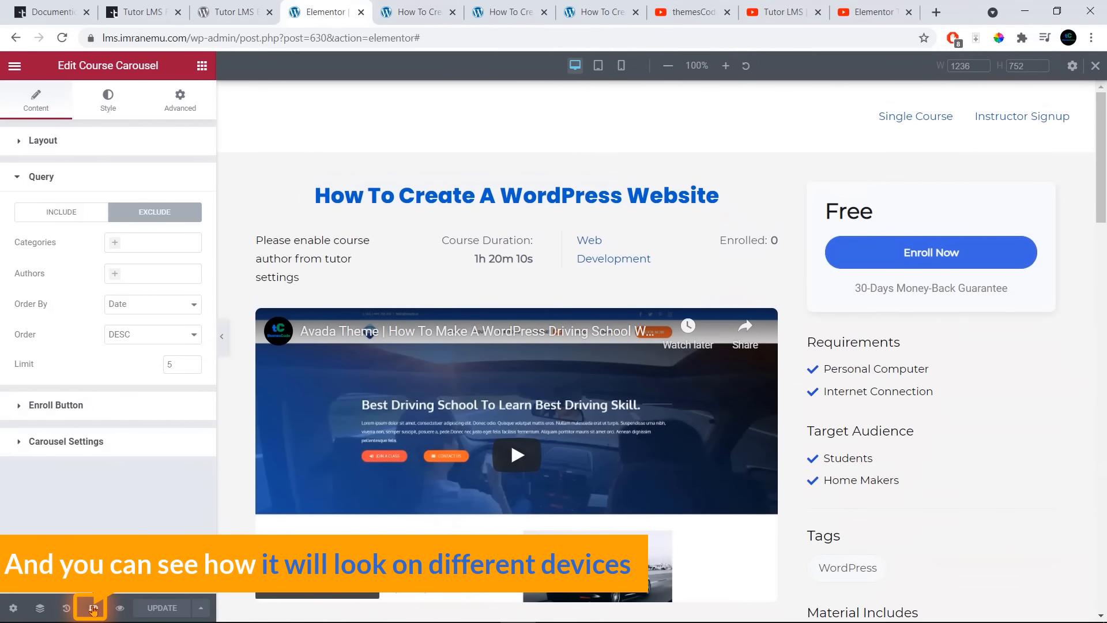
{"action": "left_click", "coordinate": [598, 67]}
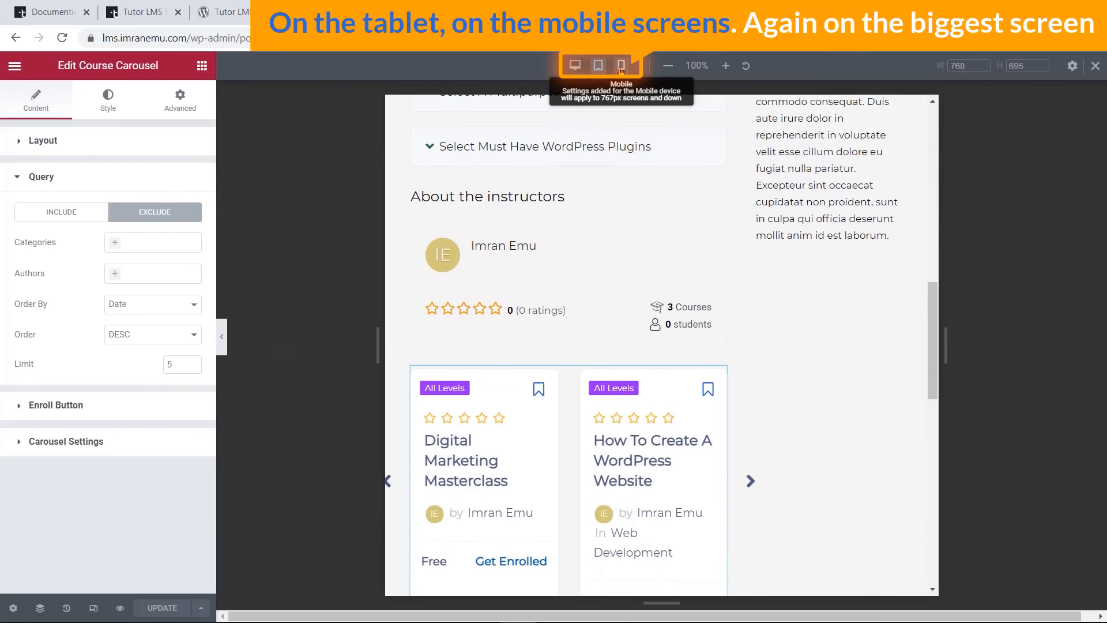
{"action": "left_click", "coordinate": [621, 67]}
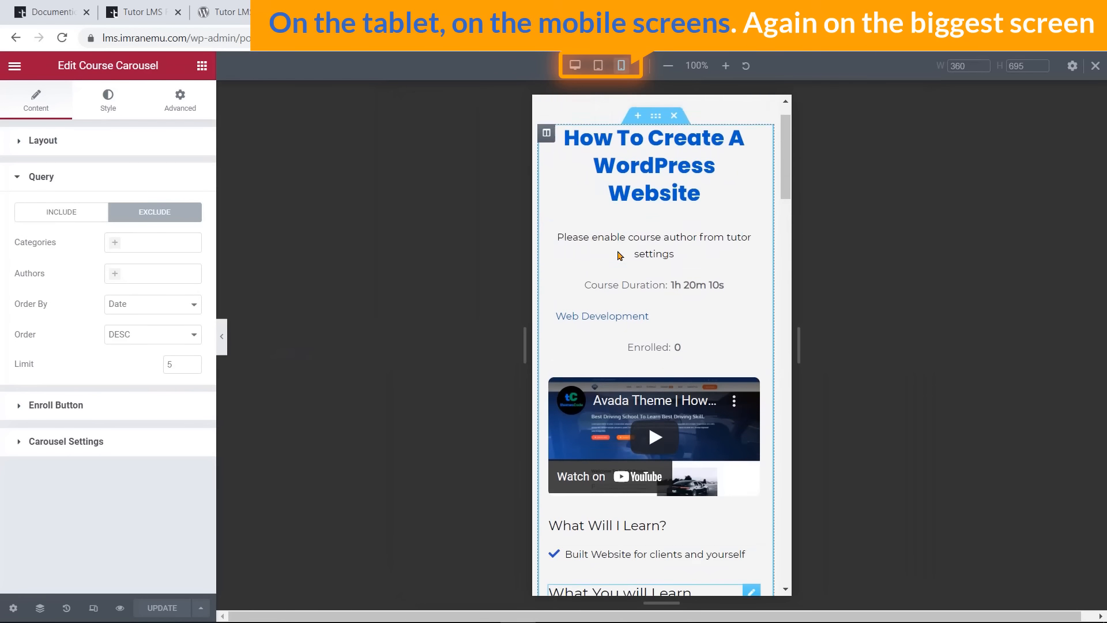
{"action": "left_click", "coordinate": [575, 67]}
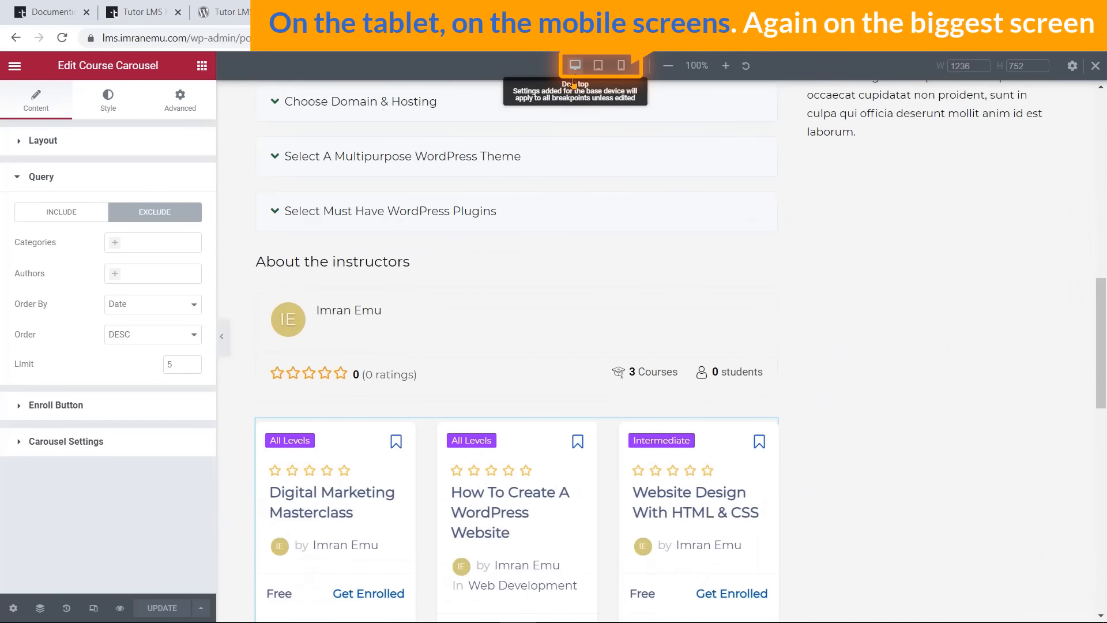
{"action": "scroll", "coordinate": [574, 260], "scroll_direction": "up", "scroll_amount": 11}
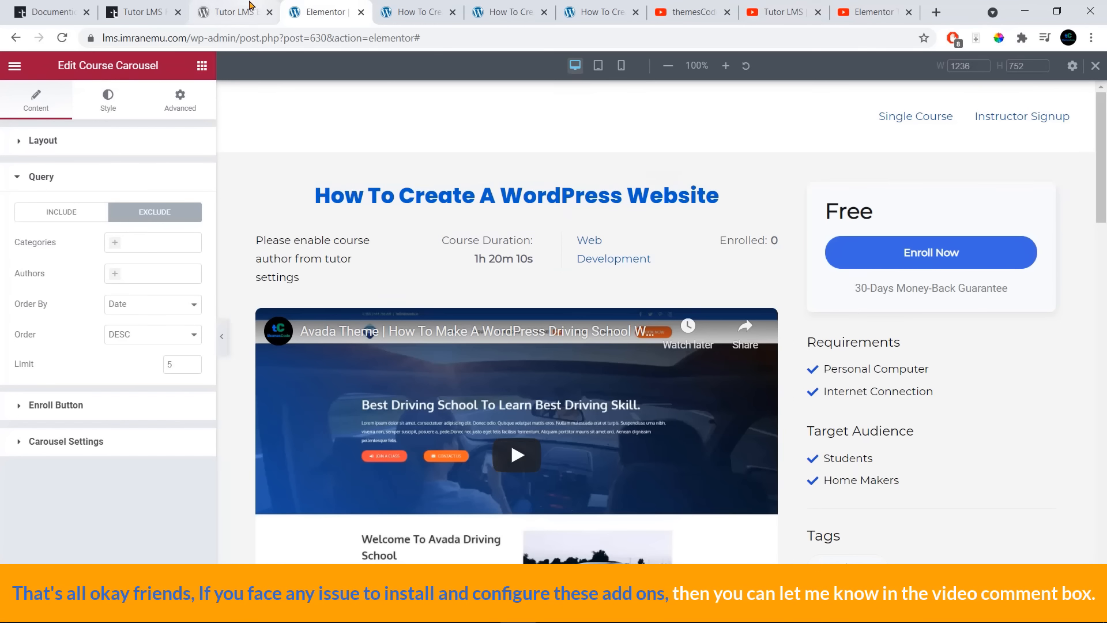
Step: Switch to the Tutor LMS Elementor Addons plugin page on WordPress.org
{"action": "left_click", "coordinate": [234, 12]}
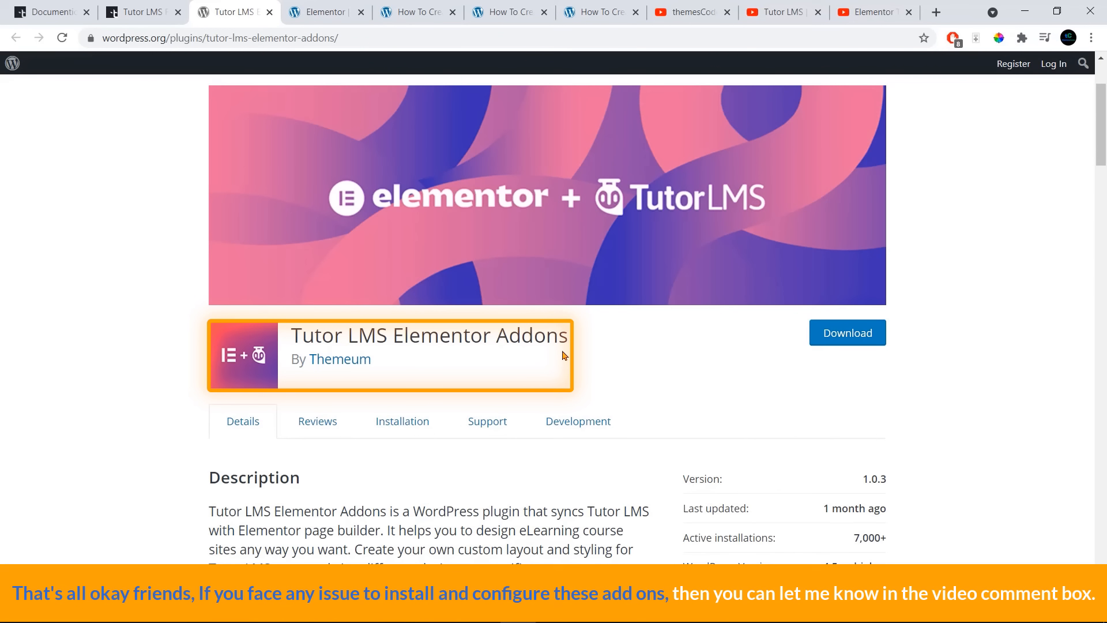